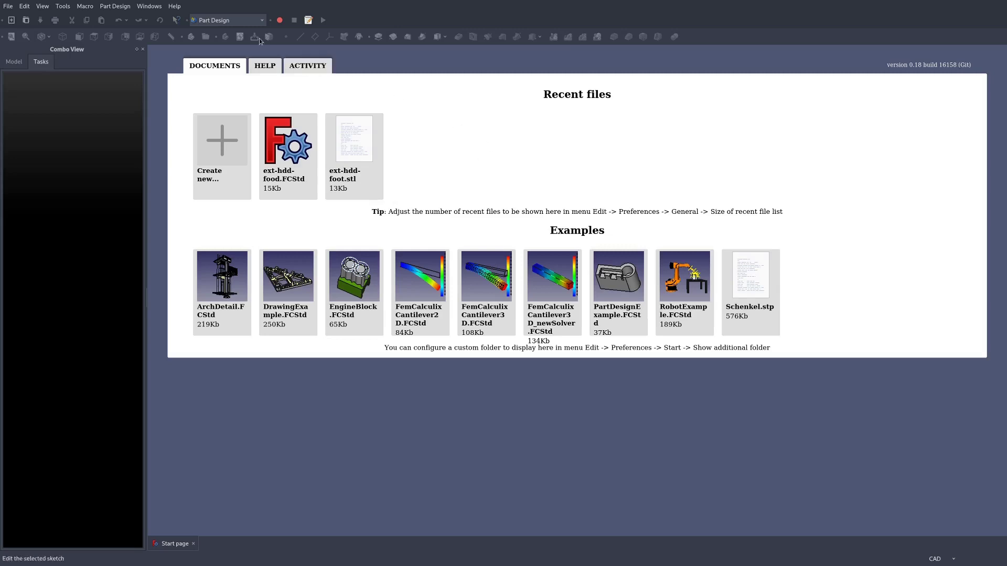
Create a new document and choose the Part Design workbench
{"action": "left_click", "coordinate": [232, 171]}
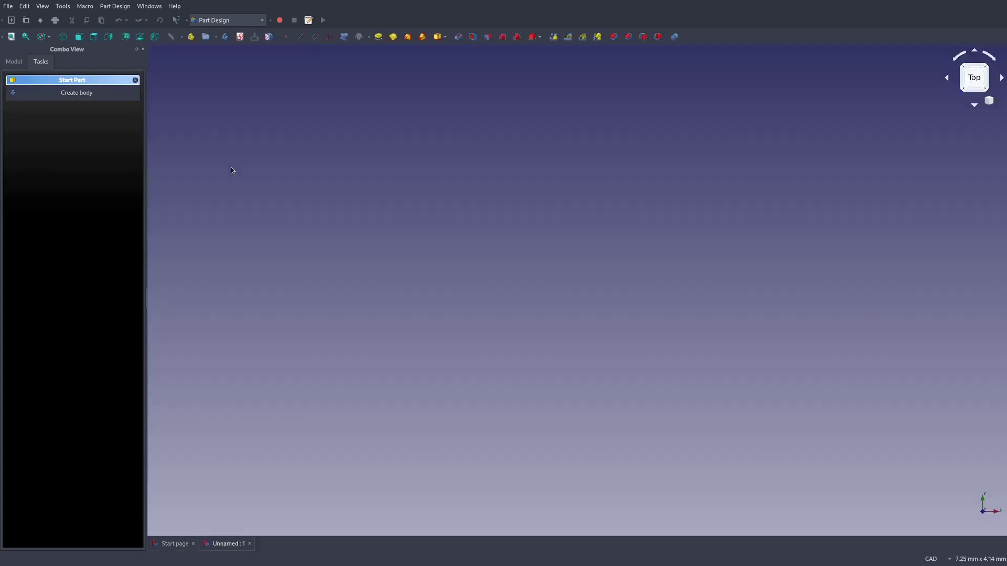
{"action": "left_click", "coordinate": [246, 21]}
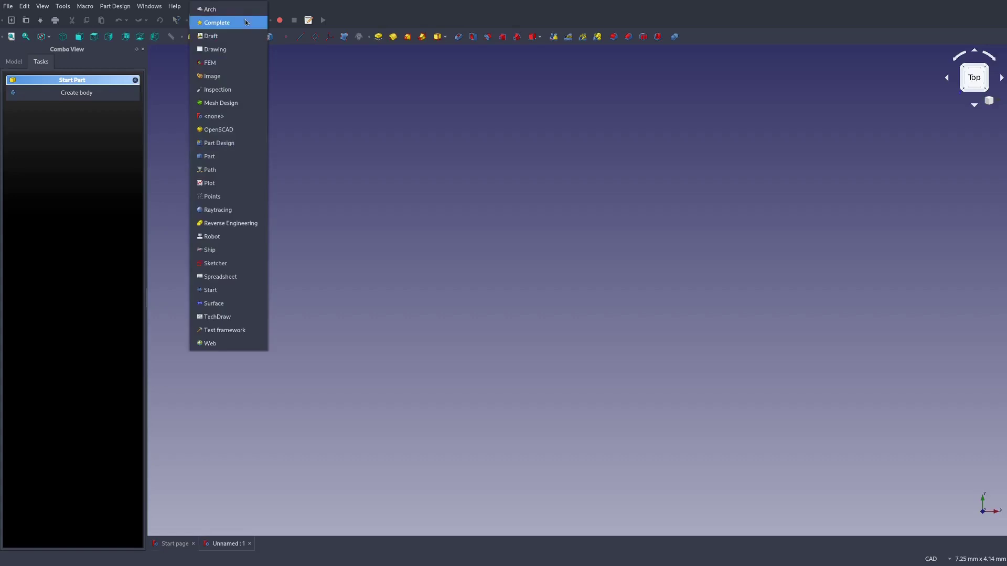
{"action": "left_click", "coordinate": [229, 145]}
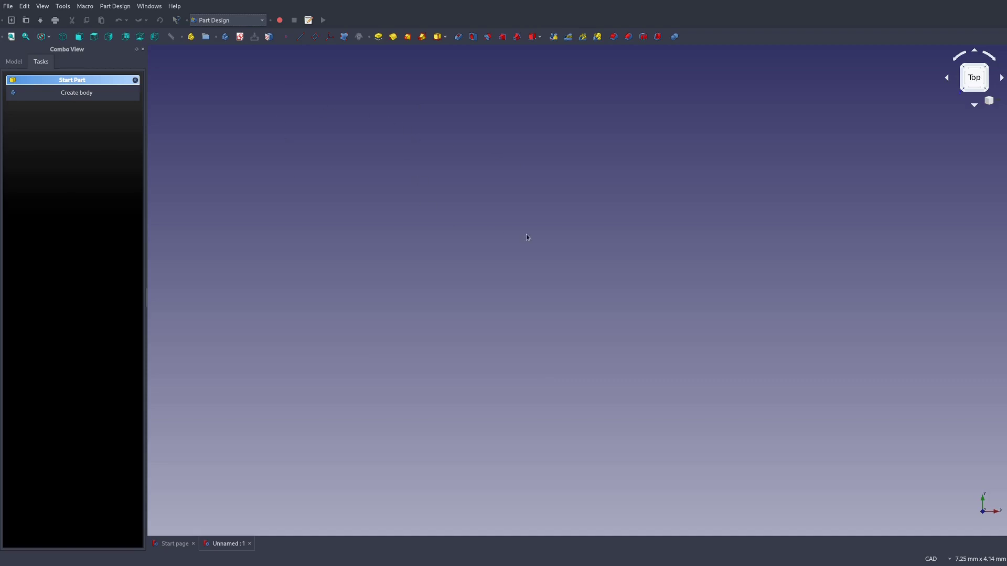
Start a new sketch on the XZ base plane
{"action": "key", "text": "0"}
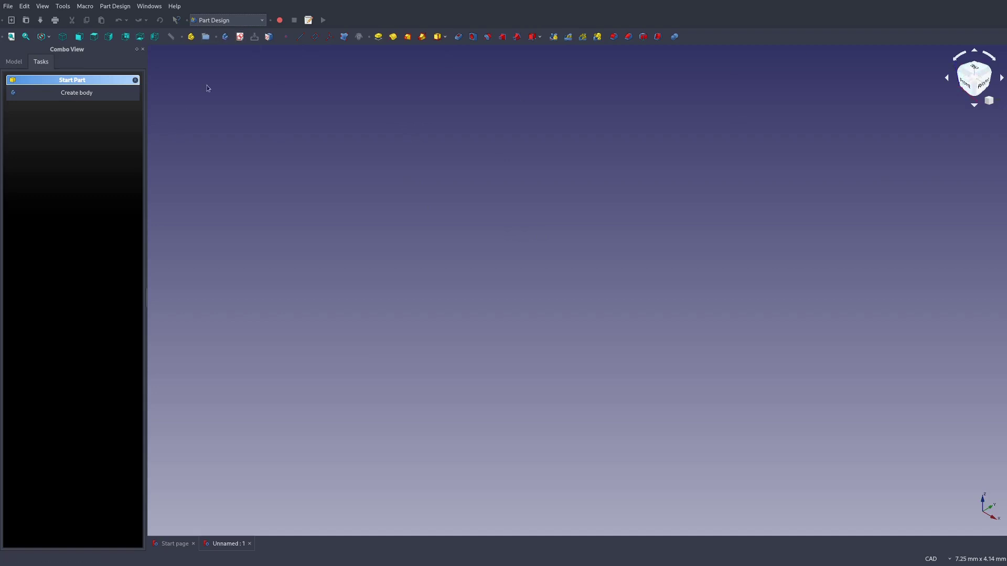
{"action": "left_click", "coordinate": [239, 36]}
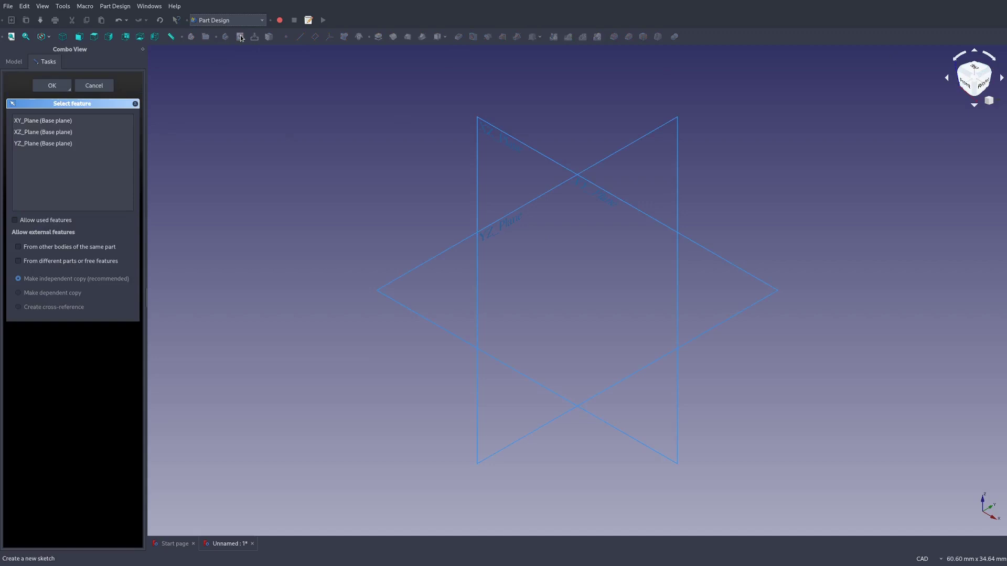
{"action": "middle_click_drag", "start_coordinate": [741, 233], "coordinate": [742, 202]}
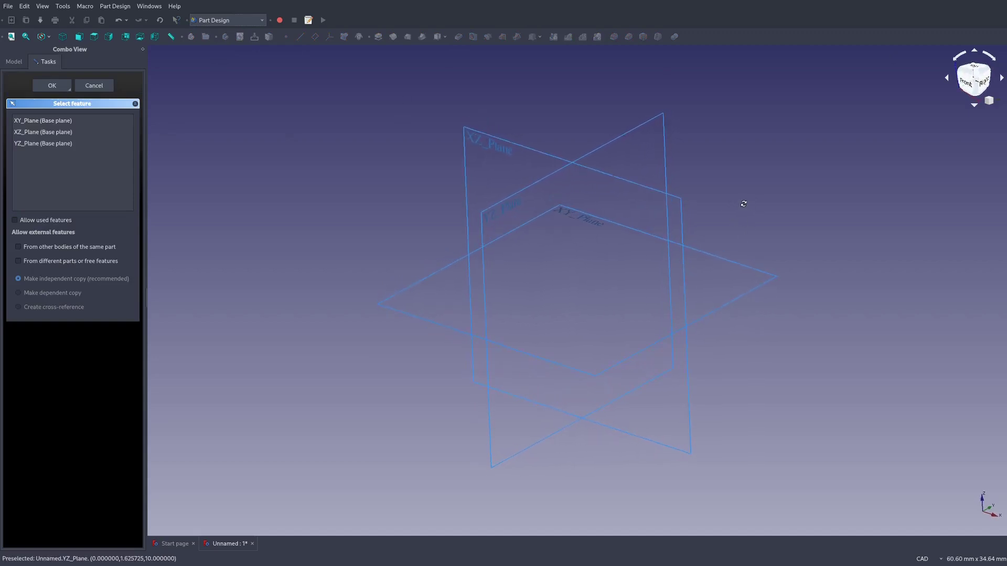
{"action": "left_click", "coordinate": [598, 175]}
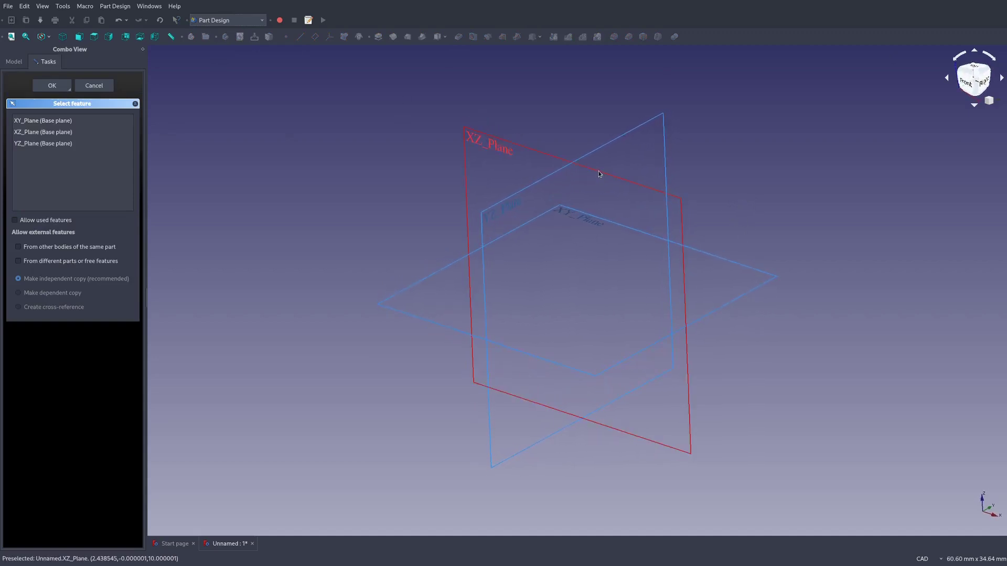
{"action": "left_click", "coordinate": [60, 85]}
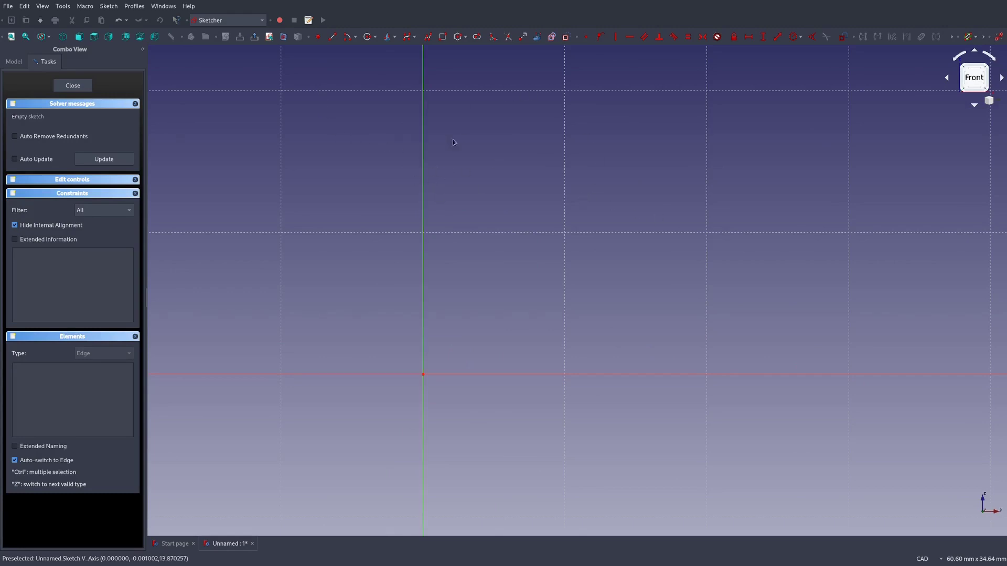
Sketch a rectangle about 9.9 by 15.3 mm from the vertical axis down to the horizontal axis, with its lower left corner near the origin
{"action": "left_click", "coordinate": [443, 37]}
{"action": "left_click", "coordinate": [423, 156]}
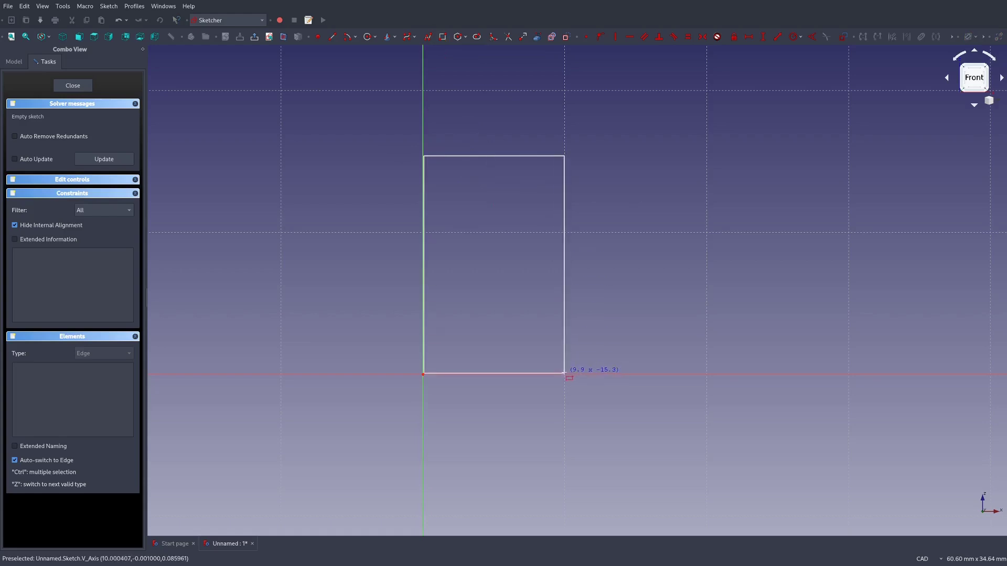
{"action": "left_click", "coordinate": [564, 374]}
{"action": "key", "text": "Escape"}
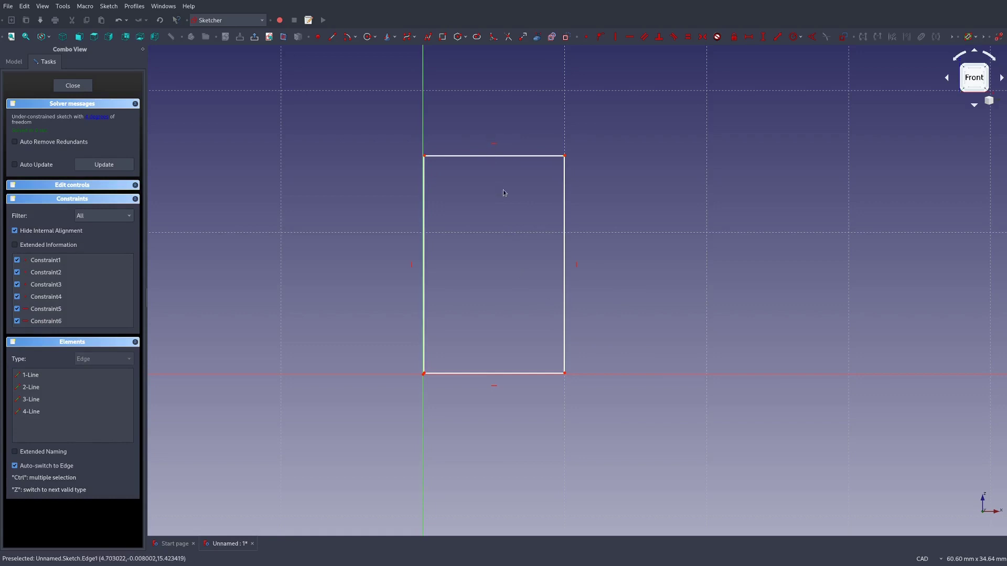
Examine the rectangle's corner coincidences and its horizontal and vertical constraints in the sketch and the constraint list
{"action": "scroll", "coordinate": [504, 189], "scroll_direction": "up", "scroll_amount": 4}
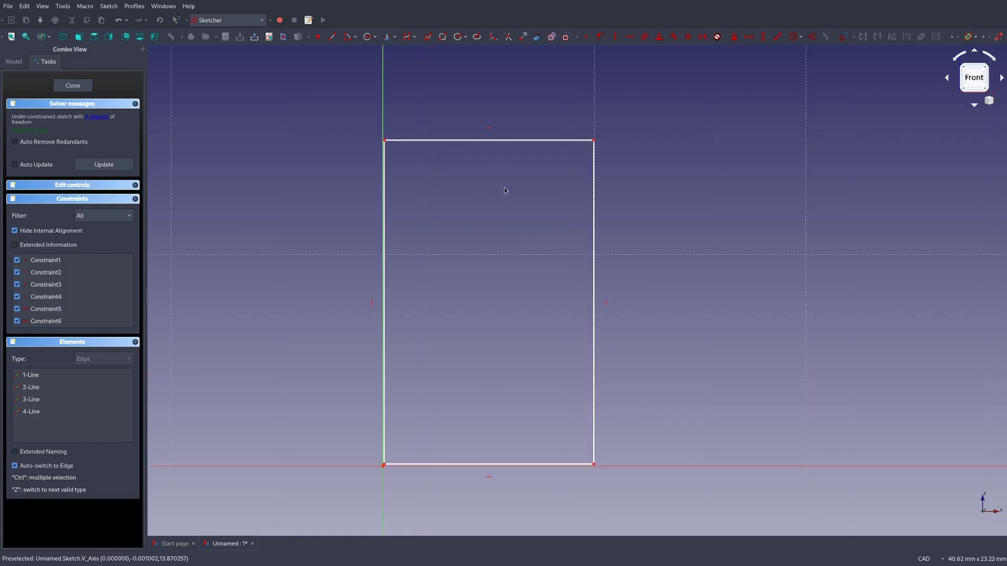
{"action": "middle_click_drag", "start_coordinate": [495, 221], "coordinate": [495, 155]}
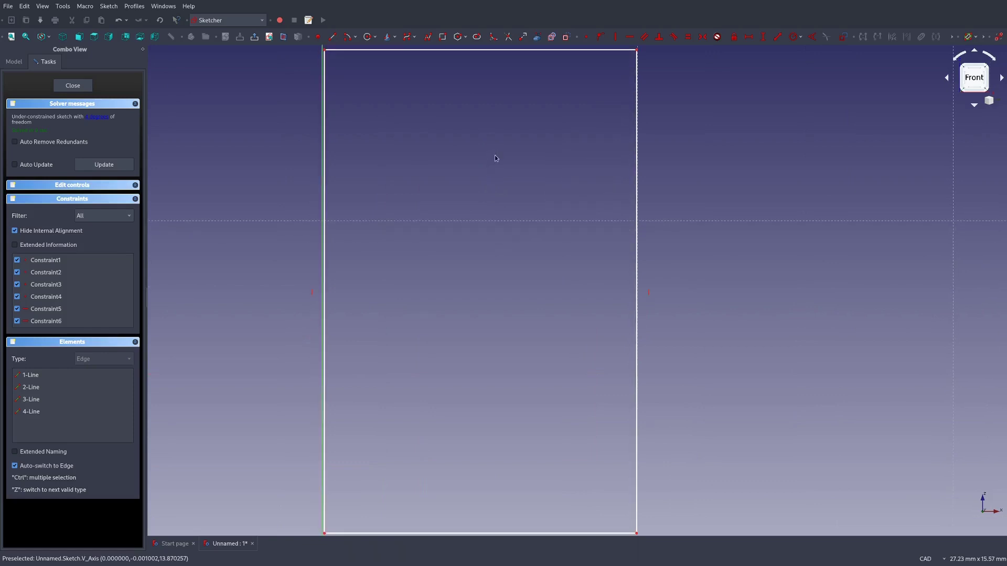
{"action": "scroll", "coordinate": [495, 155], "scroll_direction": "down", "scroll_amount": 2}
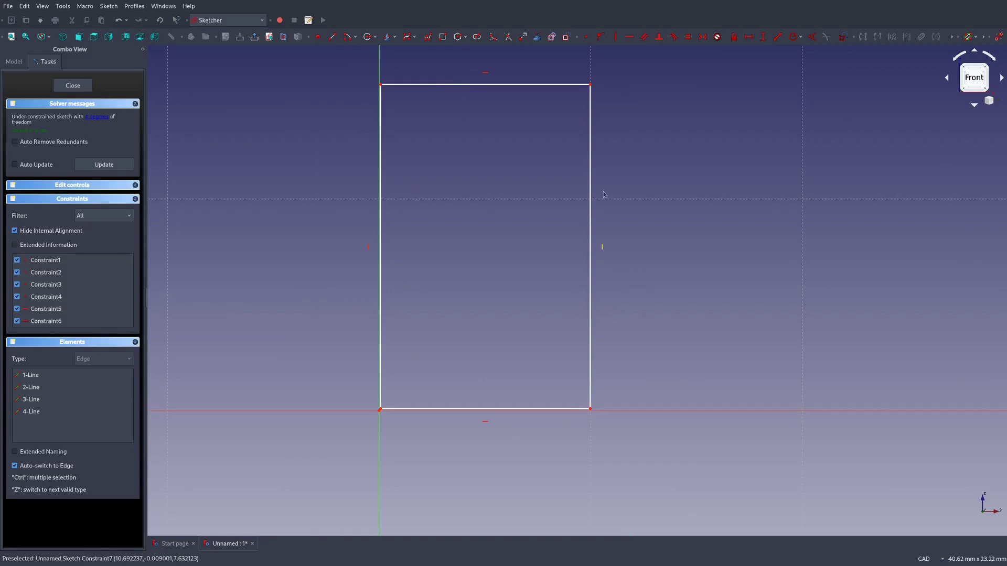
{"action": "left_click", "coordinate": [590, 85]}
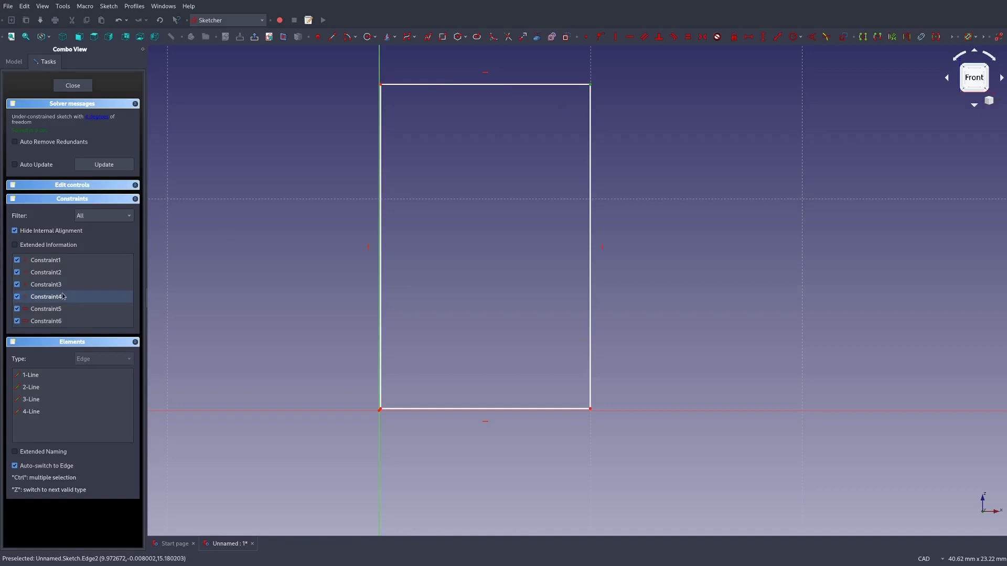
{"action": "left_click", "coordinate": [60, 260]}
{"action": "left_click", "coordinate": [59, 273]}
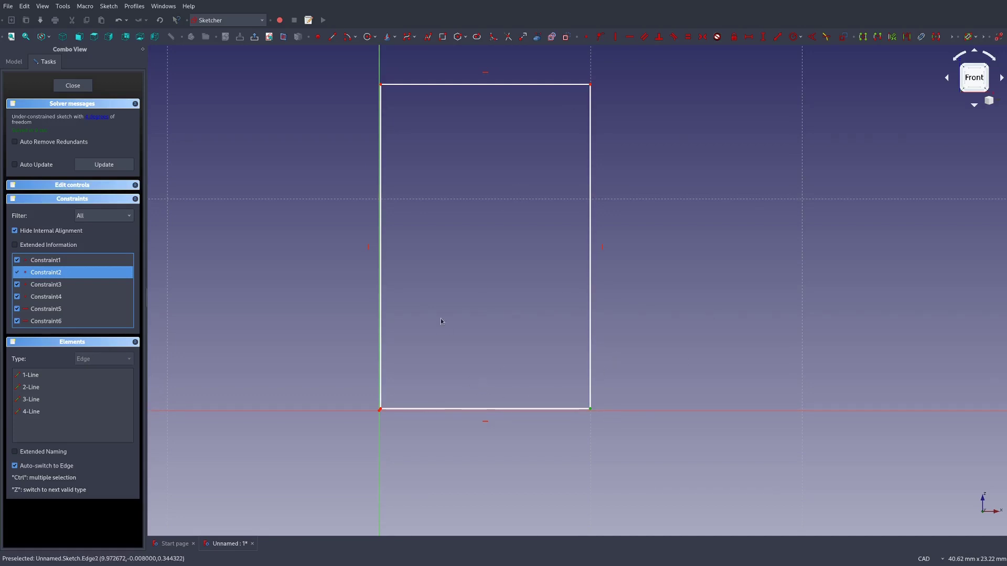
{"action": "left_click", "coordinate": [486, 73]}
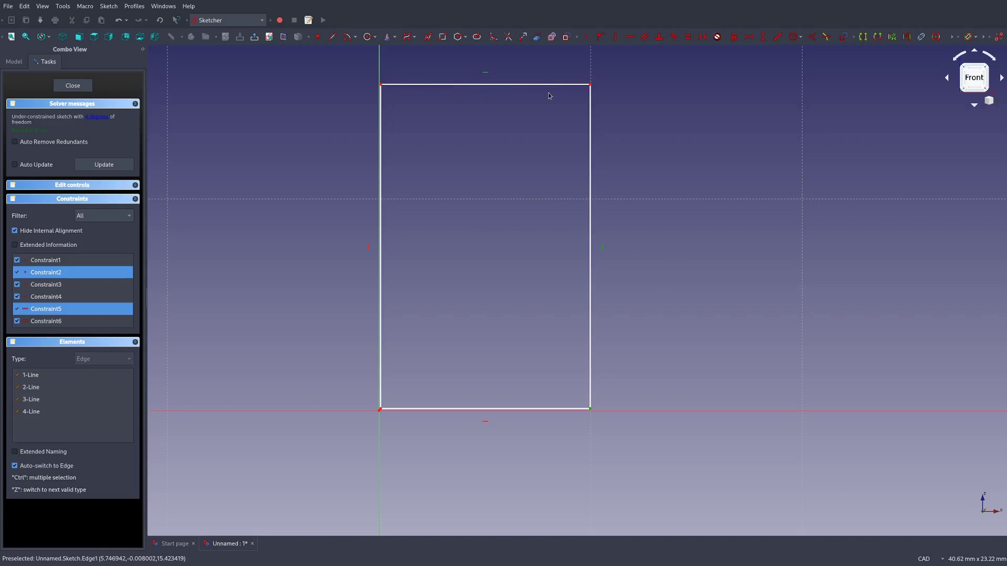
{"action": "scroll", "coordinate": [660, 202], "scroll_direction": "down", "scroll_amount": 4}
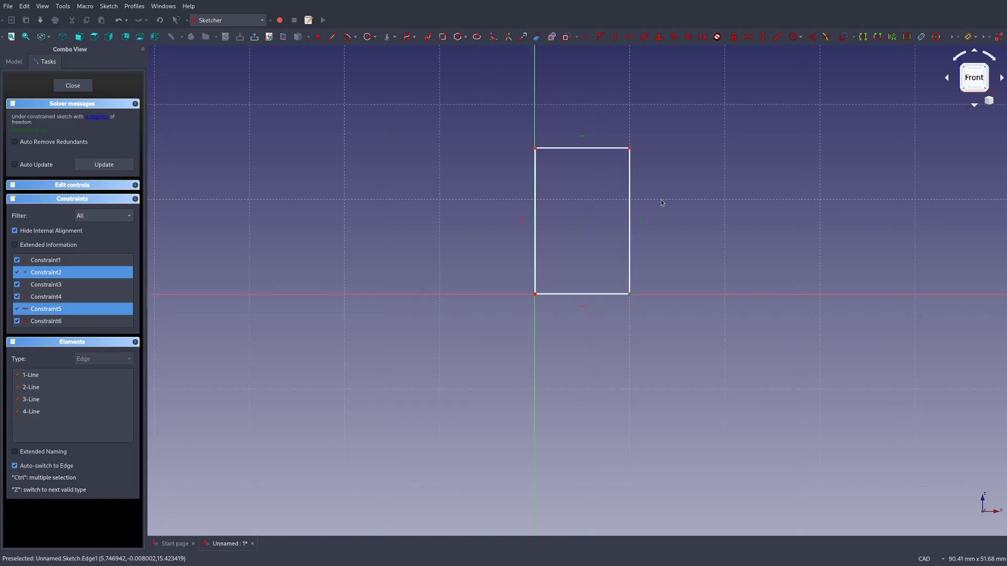
{"action": "left_click", "coordinate": [652, 144]}
{"action": "scroll", "coordinate": [655, 158], "scroll_direction": "up", "scroll_amount": 4}
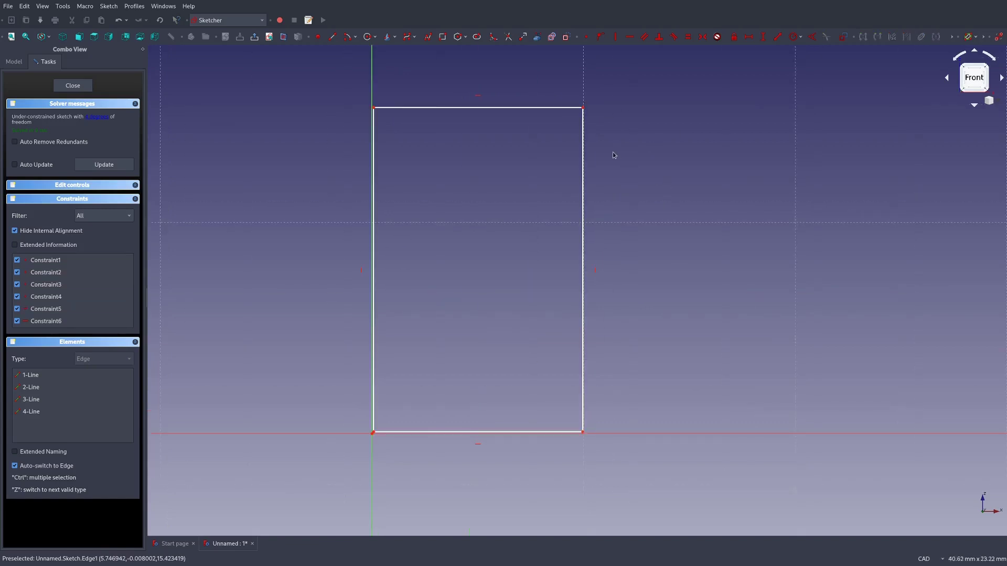
Try moving the rectangle's upper right corner outward, and undo the move
{"action": "scroll", "coordinate": [595, 109], "scroll_direction": "down", "scroll_amount": 2}
{"action": "left_click_drag", "start_coordinate": [587, 108], "coordinate": [670, 105]}
{"action": "key", "text": "ctrl+z"}
{"action": "scroll", "coordinate": [609, 131], "scroll_direction": "down", "scroll_amount": 2}
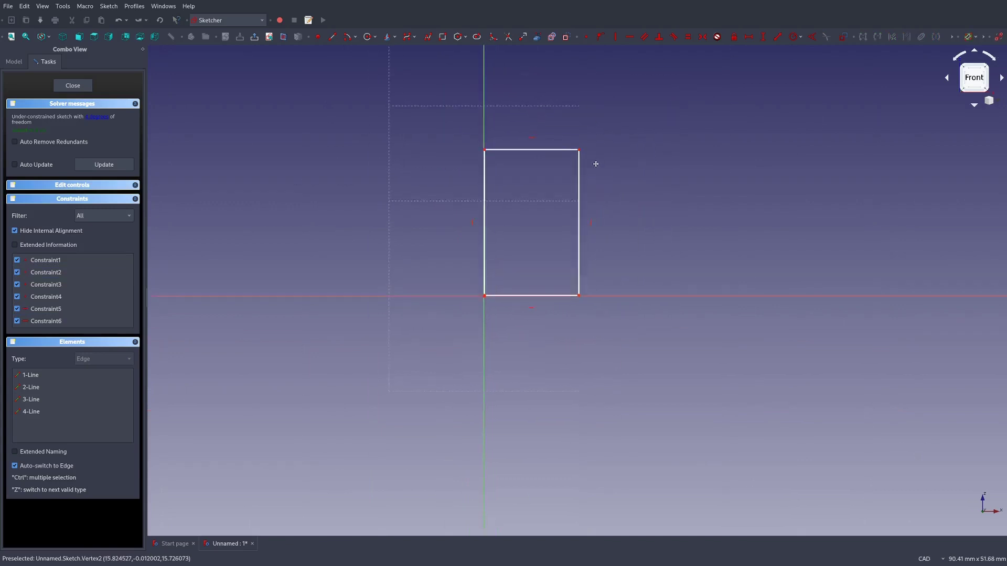
{"action": "scroll", "coordinate": [588, 169], "scroll_direction": "up", "scroll_amount": 2}
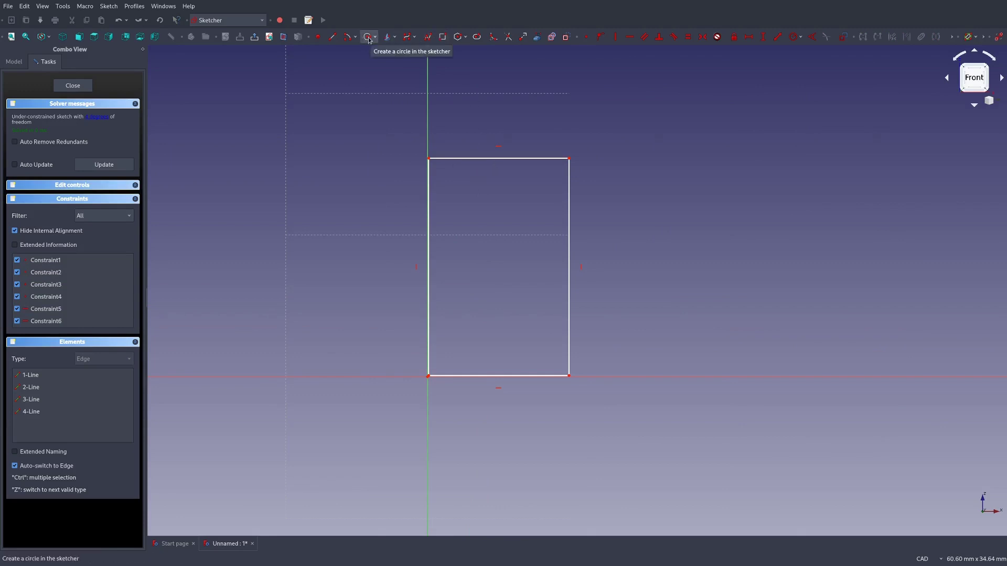
Draw a semicircular arc of about 5 mm radius above the rectangle, centred near its top edge's midpoint and ending near both upper corners
{"action": "left_click", "coordinate": [347, 39]}
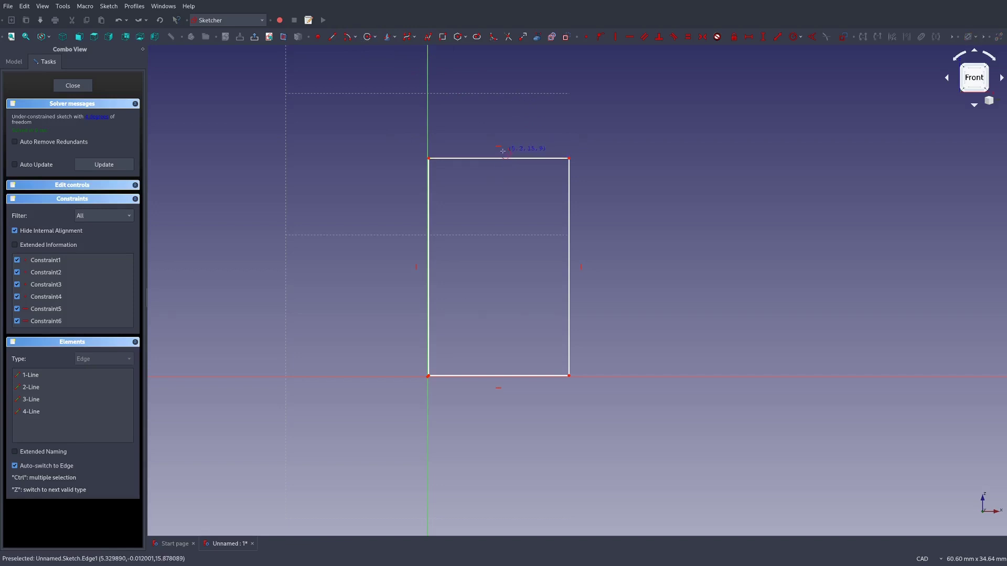
{"action": "left_click", "coordinate": [498, 155]}
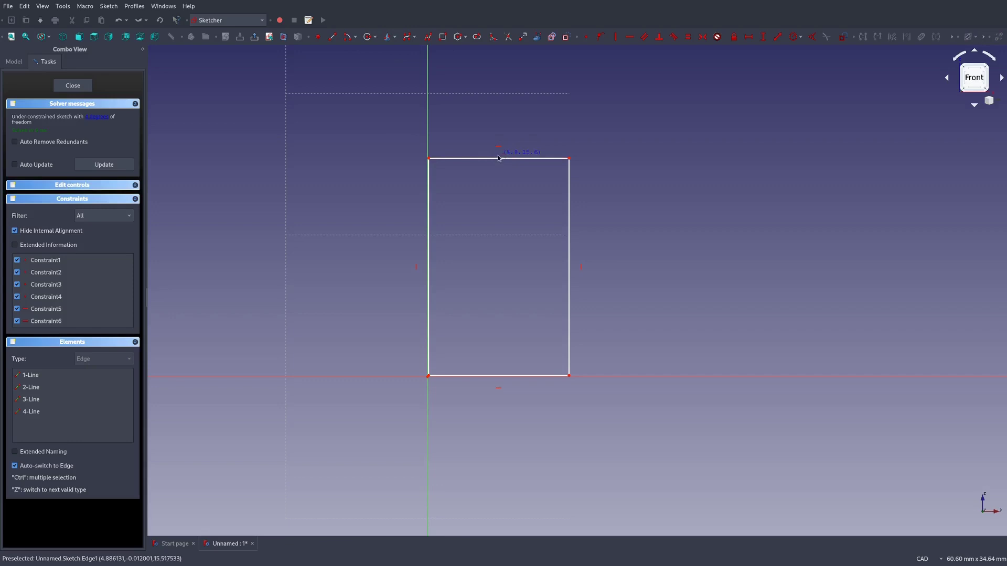
{"action": "left_click", "coordinate": [428, 157]}
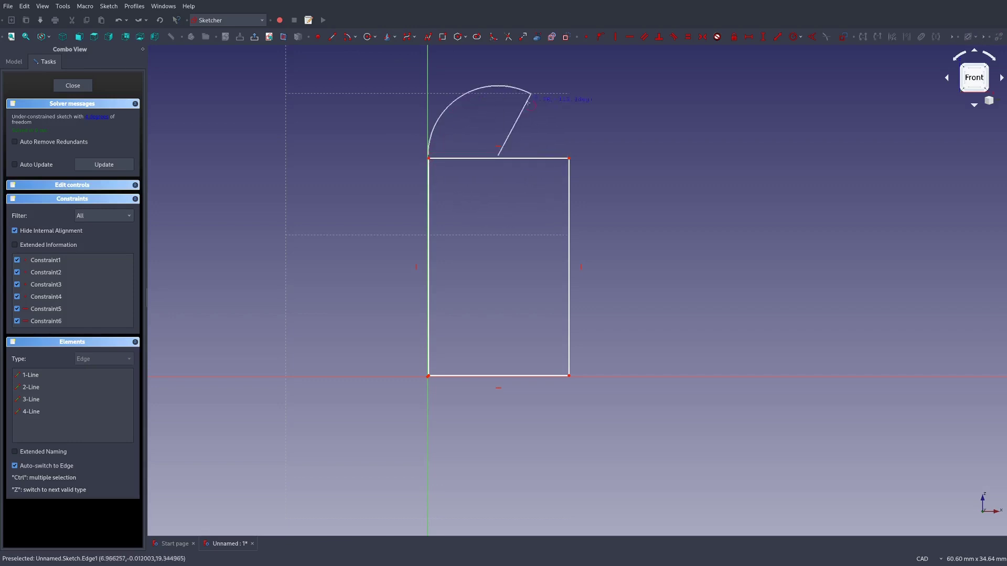
{"action": "left_click", "coordinate": [569, 158]}
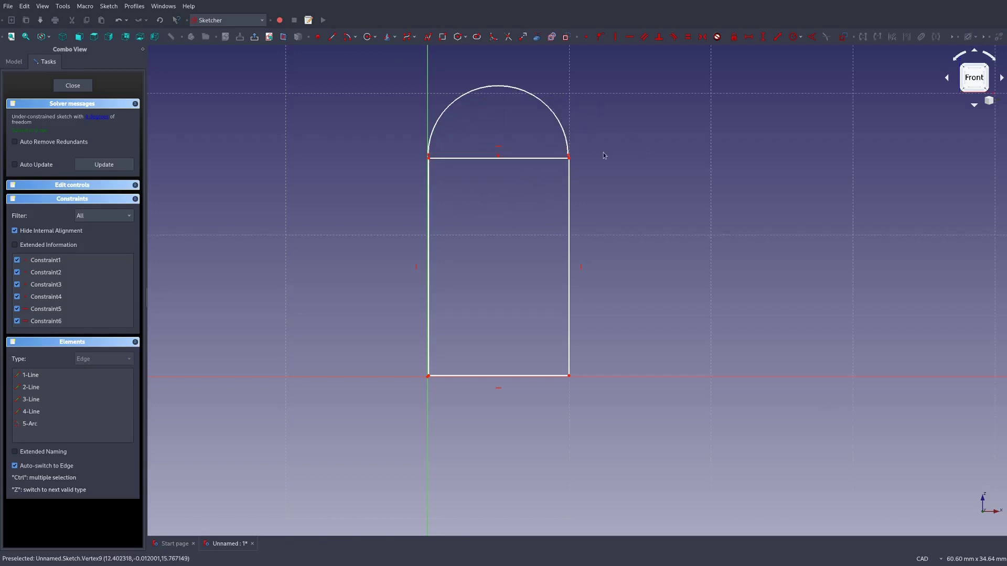
Delete the rectangle's top edge beneath the arc
{"action": "scroll", "coordinate": [490, 184], "scroll_direction": "up", "scroll_amount": 2}
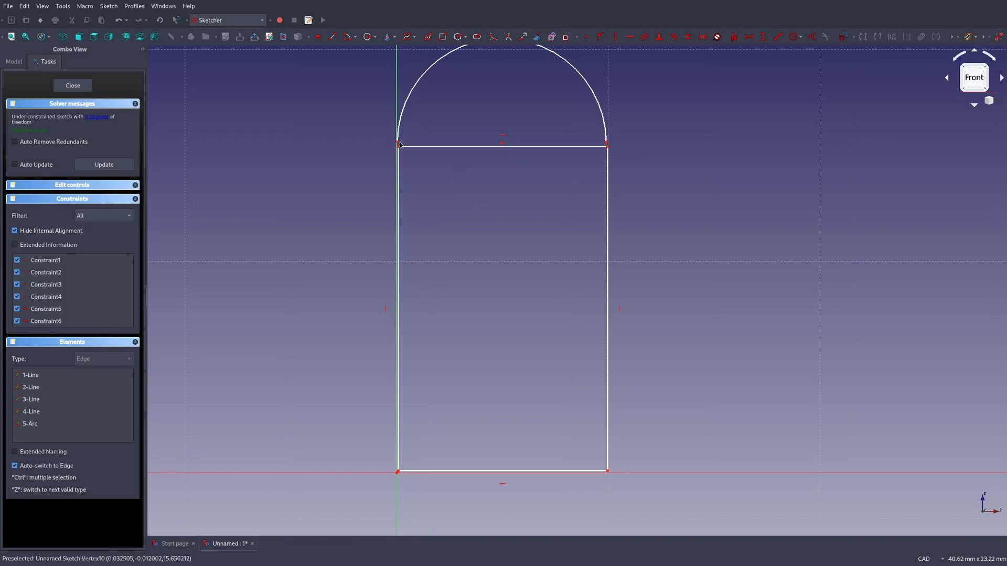
{"action": "left_click", "coordinate": [494, 147]}
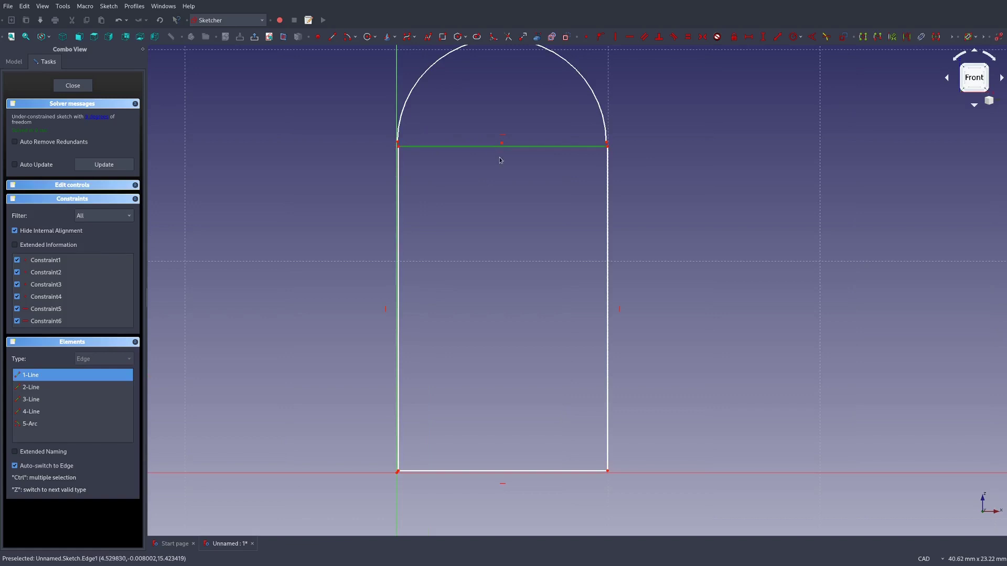
{"action": "key", "text": "Delete"}
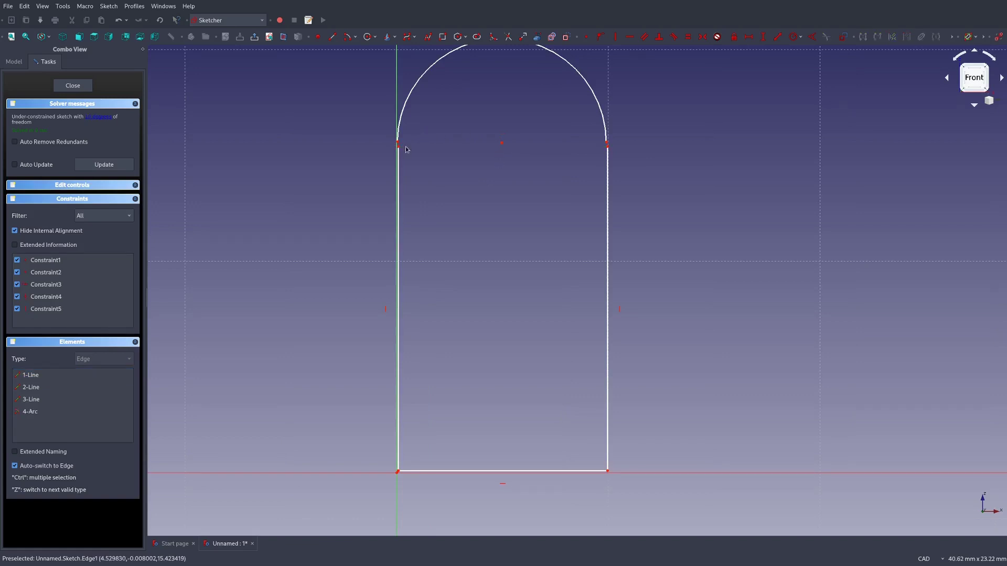
Make the arc's left endpoint coincident with the upper end of the left vertical line
{"action": "scroll", "coordinate": [555, 98], "scroll_direction": "up", "scroll_amount": 2}
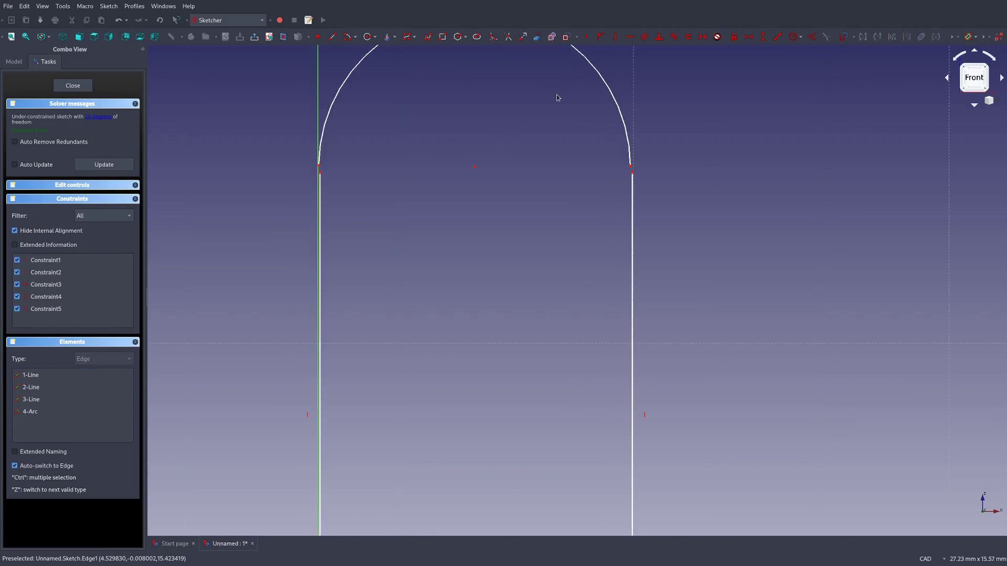
{"action": "scroll", "coordinate": [555, 105], "scroll_direction": "down", "scroll_amount": 3}
{"action": "scroll", "coordinate": [507, 117], "scroll_direction": "up", "scroll_amount": 2}
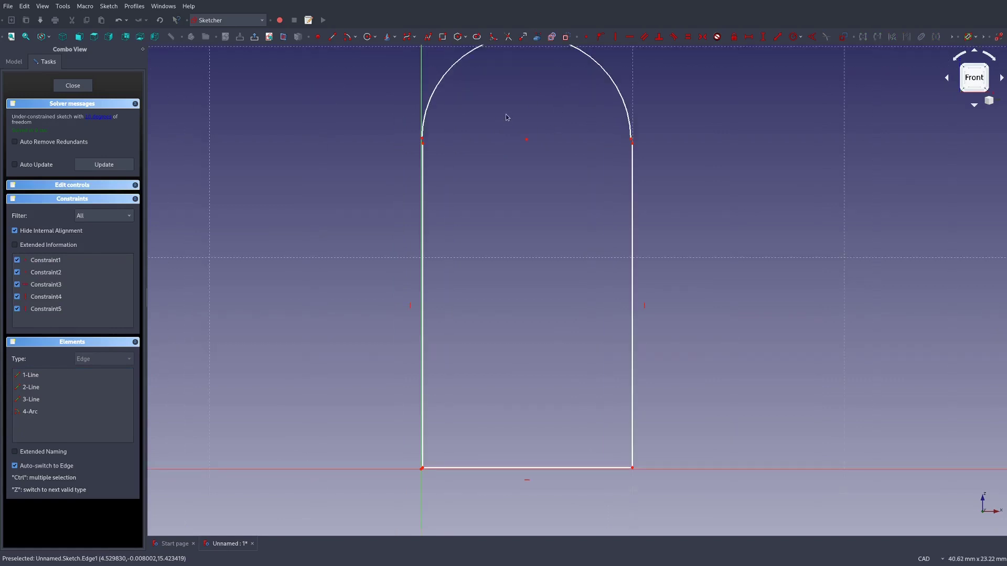
{"action": "middle_click_drag", "start_coordinate": [507, 117], "coordinate": [488, 152]}
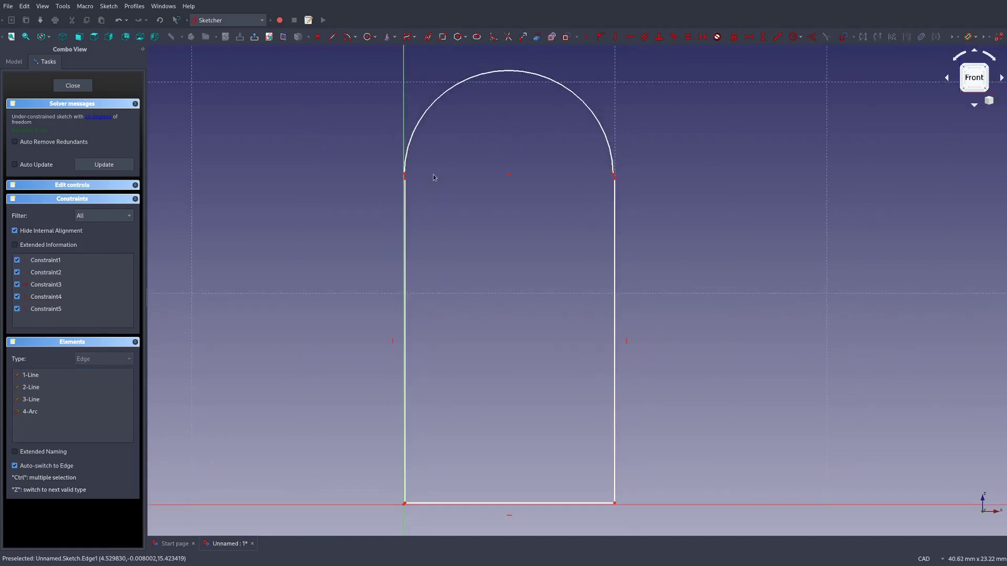
{"action": "left_click", "coordinate": [405, 178]}
{"action": "left_click", "coordinate": [586, 38]}
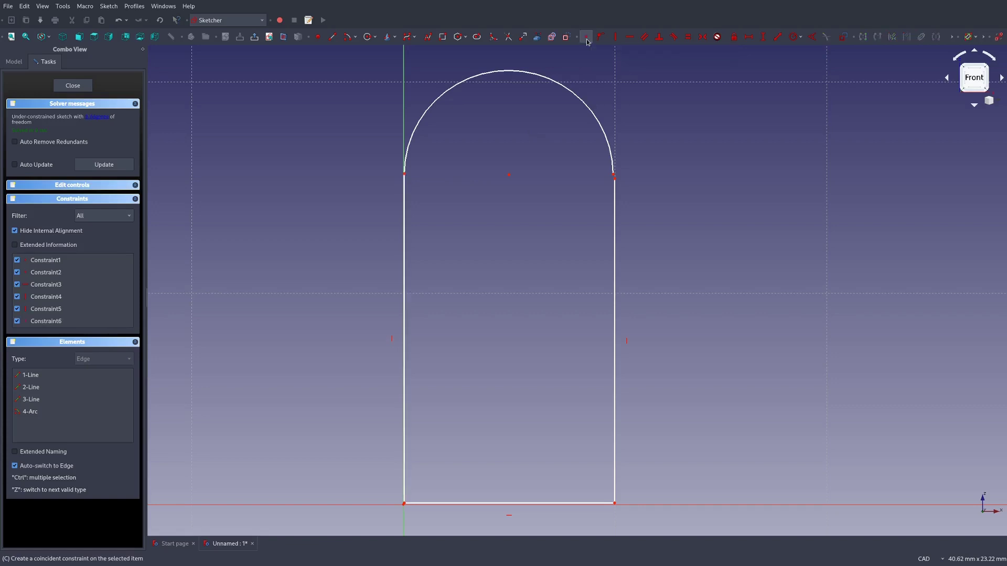
Make the arc's right endpoint coincident with the upper end of the right vertical line
{"action": "left_click", "coordinate": [615, 179]}
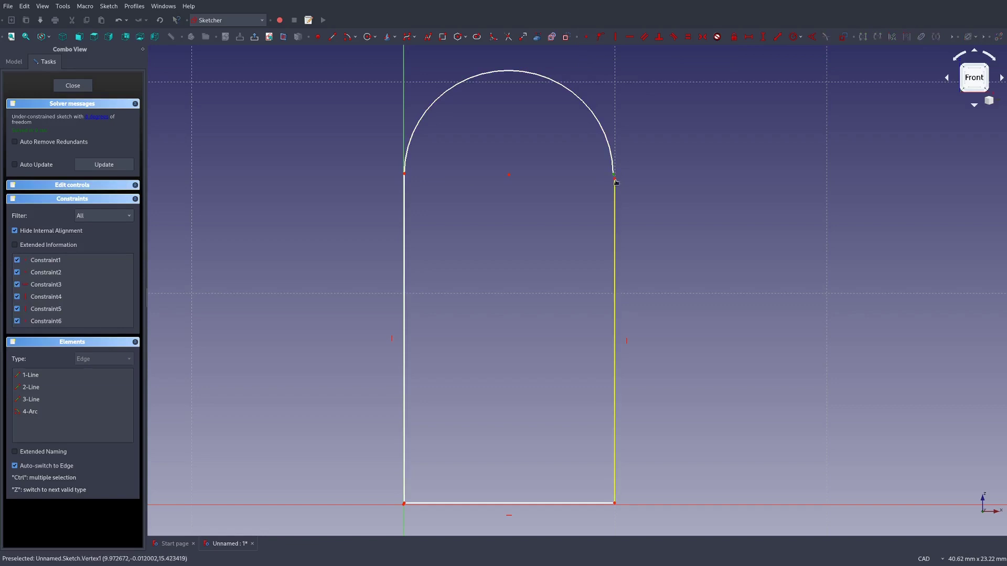
{"action": "left_click", "coordinate": [616, 182]}
{"action": "left_click", "coordinate": [637, 183]}
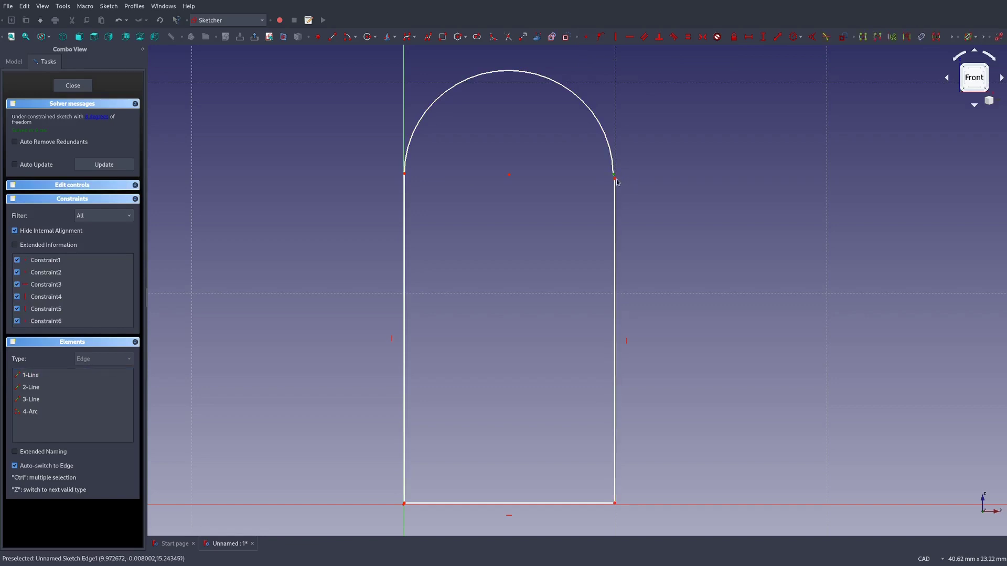
{"action": "left_click", "coordinate": [615, 177]}
{"action": "key", "text": "c"}
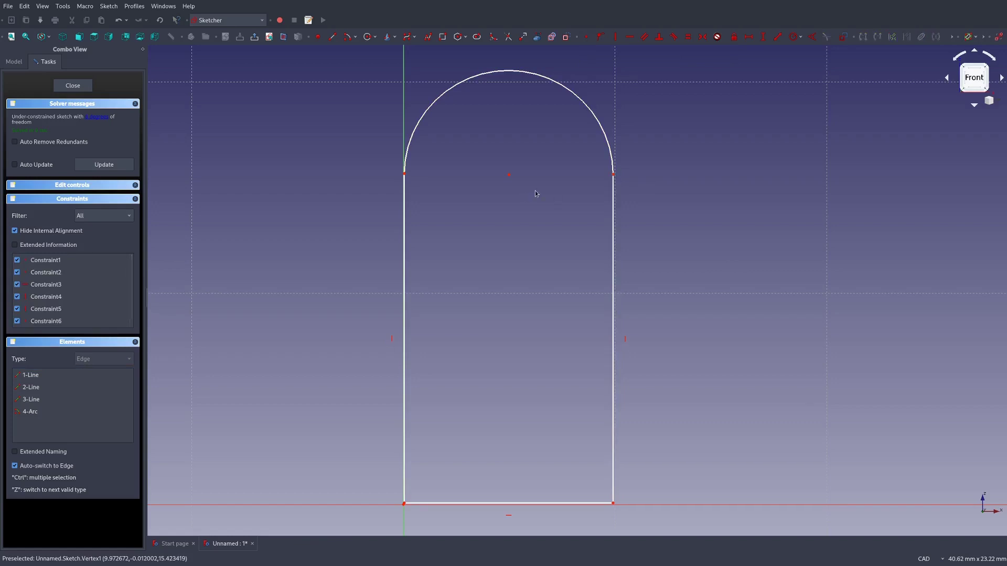
{"action": "scroll", "coordinate": [492, 188], "scroll_direction": "down", "scroll_amount": 4}
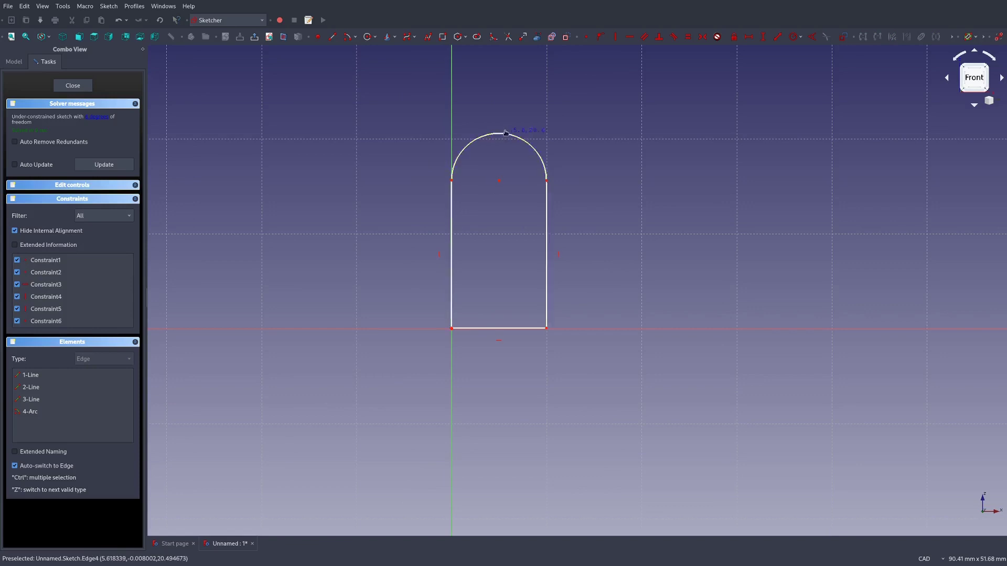
Constrain the horizontal length of the profile's bottom line to 10 mm
{"action": "left_click_drag", "start_coordinate": [499, 134], "coordinate": [520, 139]}
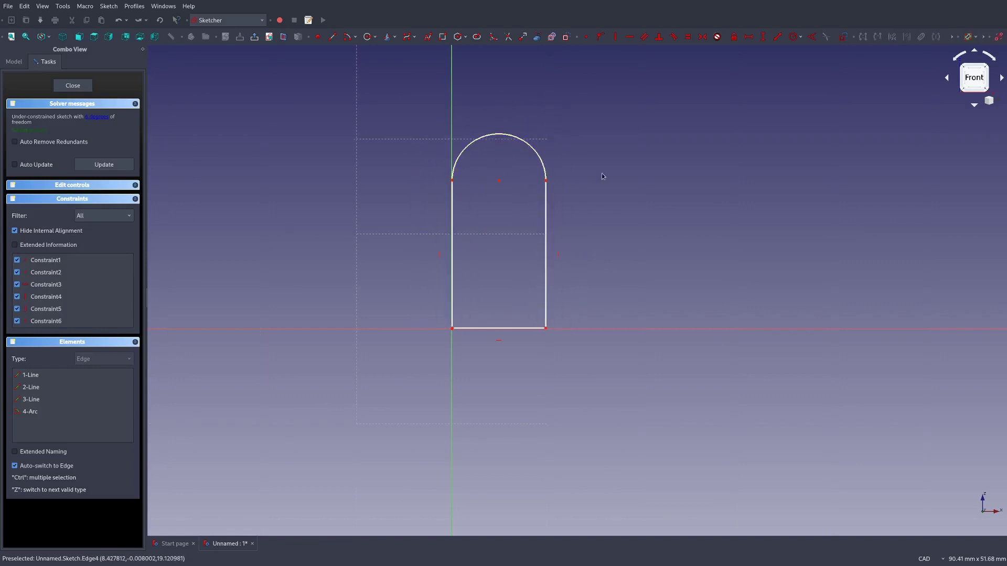
{"action": "scroll", "coordinate": [645, 198], "scroll_direction": "up", "scroll_amount": 2}
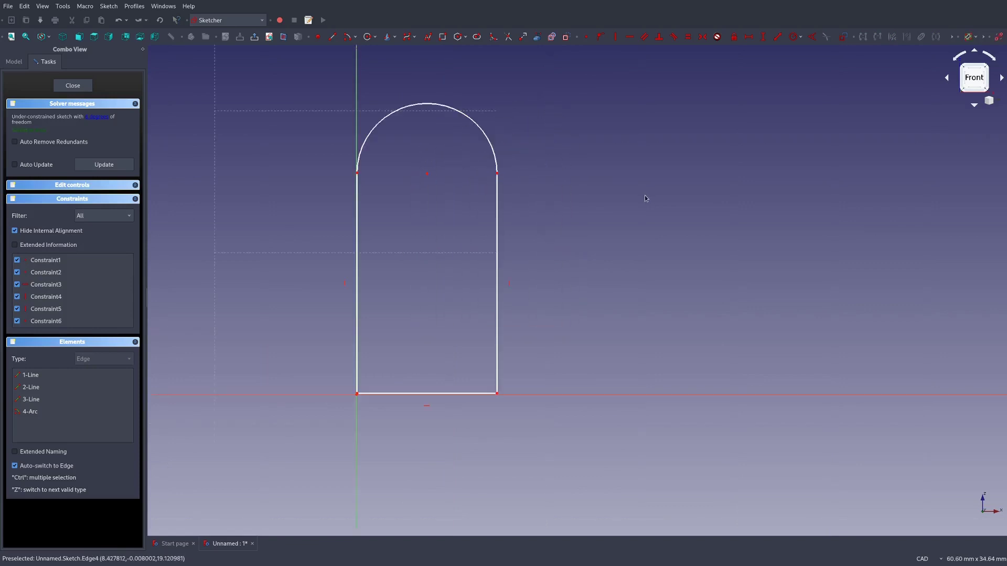
{"action": "left_click", "coordinate": [421, 393]}
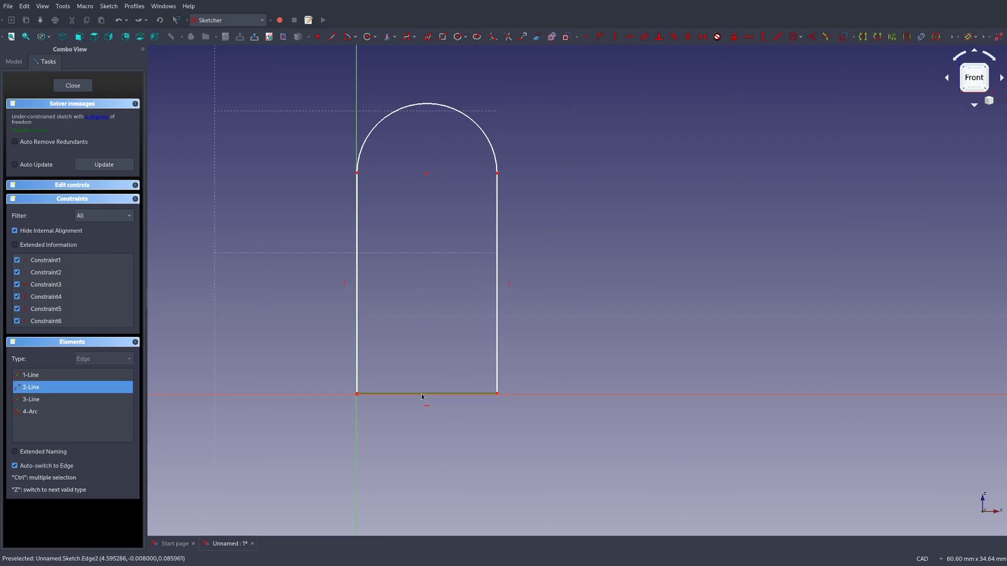
{"action": "left_click", "coordinate": [748, 36]}
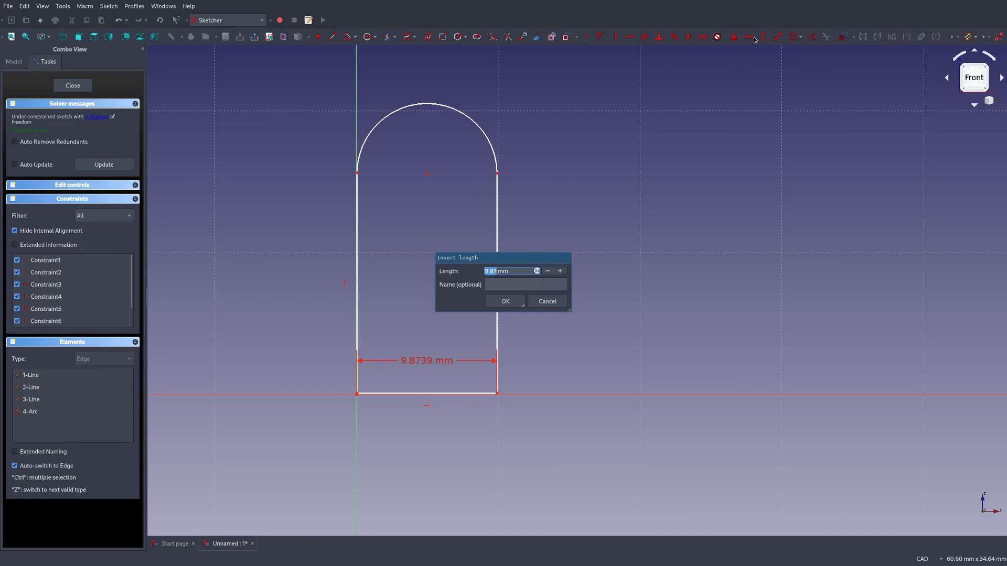
{"action": "type", "text": "10"}
{"action": "key", "text": "Return"}
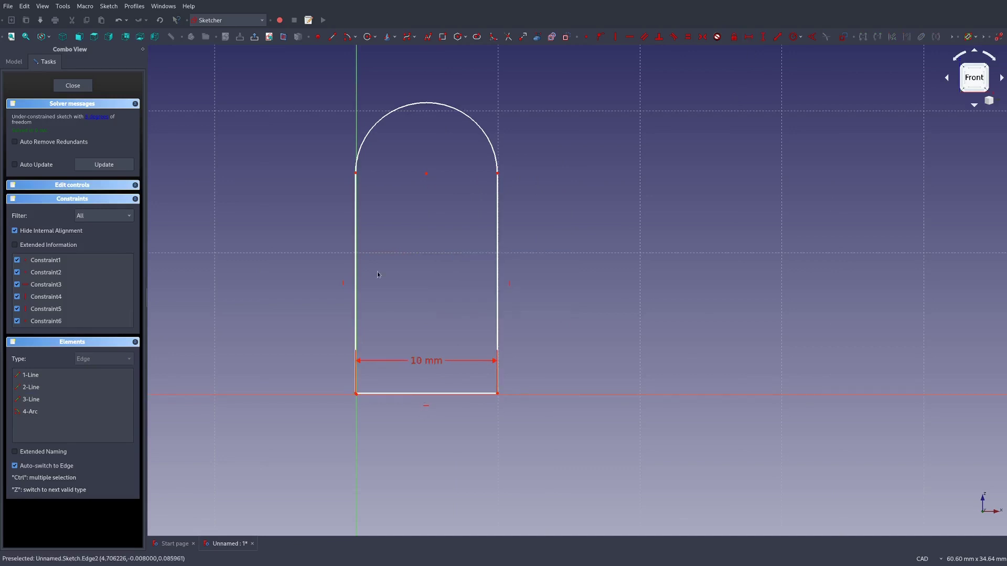
Constrain the vertical length of the profile's left line to 15 mm
{"action": "left_click", "coordinate": [356, 270]}
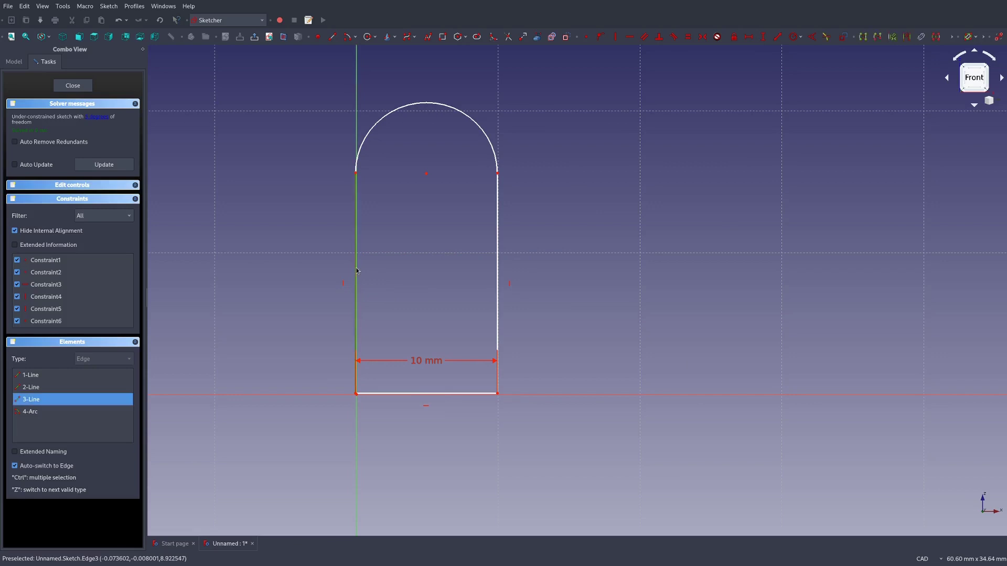
{"action": "left_click", "coordinate": [764, 37]}
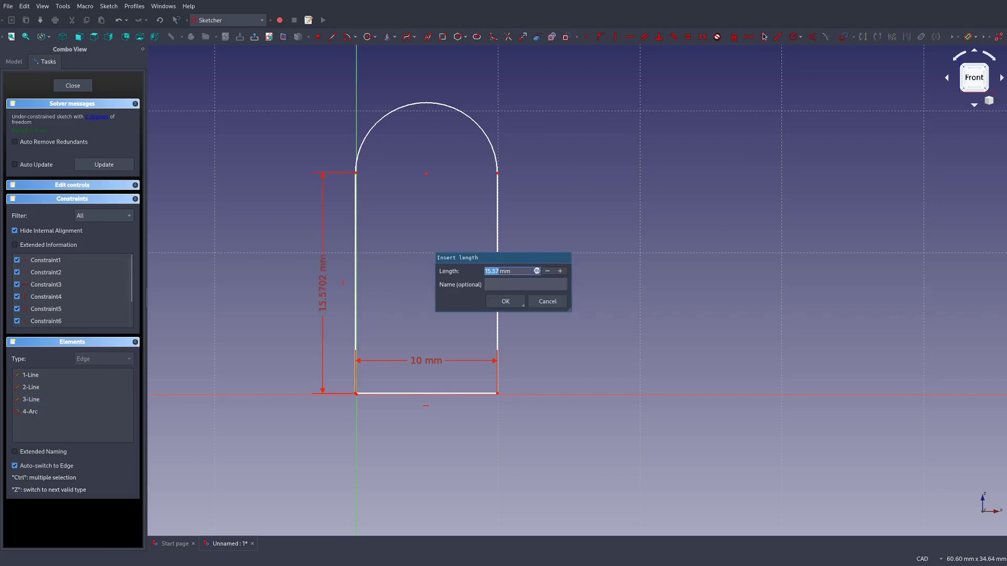
{"action": "type", "text": "15"}
{"action": "key", "text": "Return"}
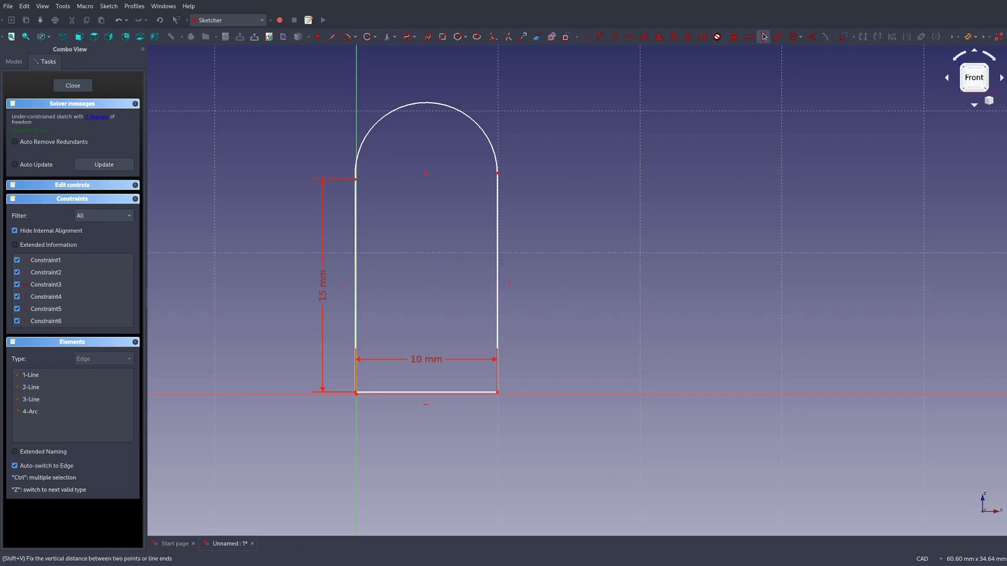
Apply an equal-length constraint to the left and right vertical lines
{"action": "left_click", "coordinate": [355, 222]}
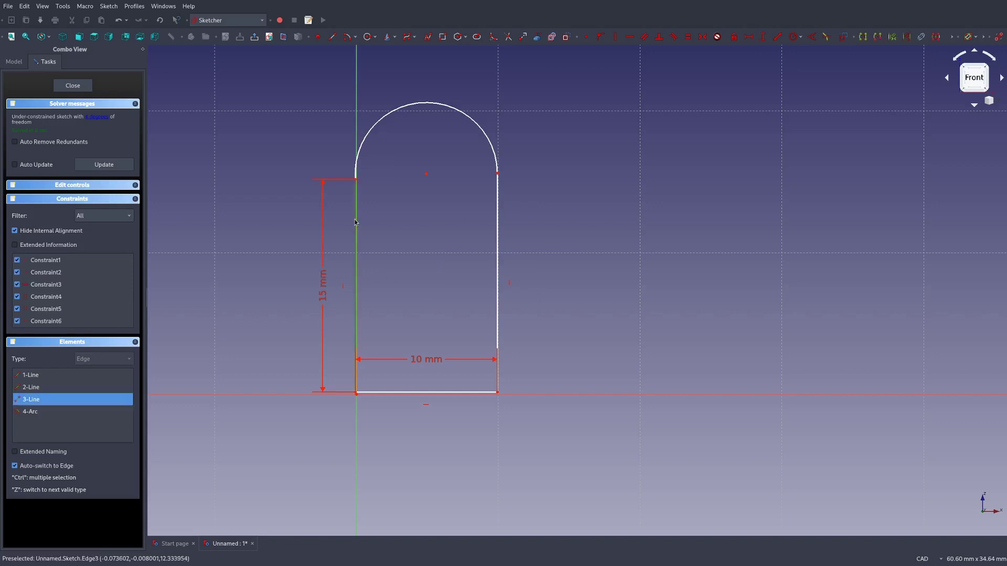
{"action": "left_click", "coordinate": [498, 221]}
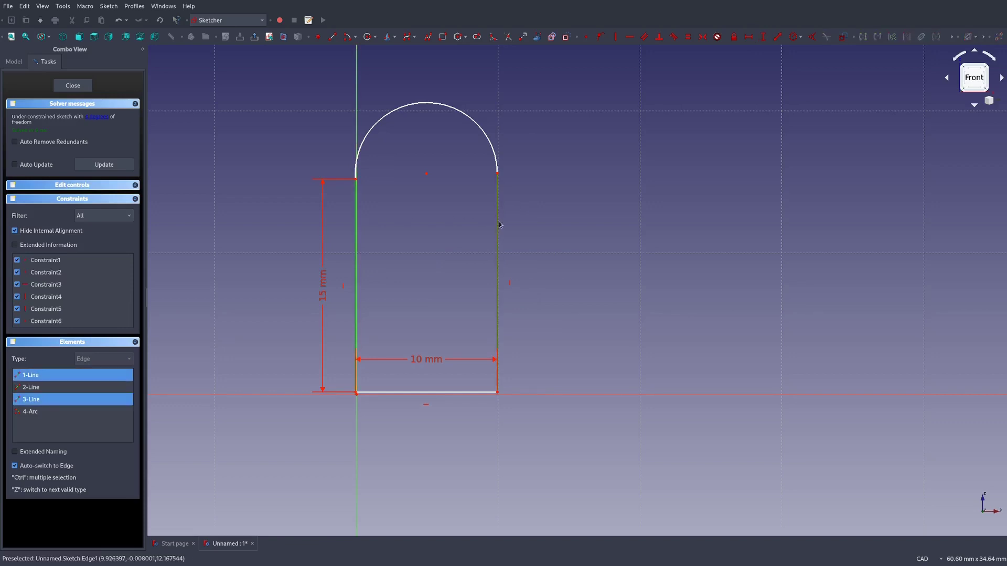
{"action": "left_click", "coordinate": [688, 37]}
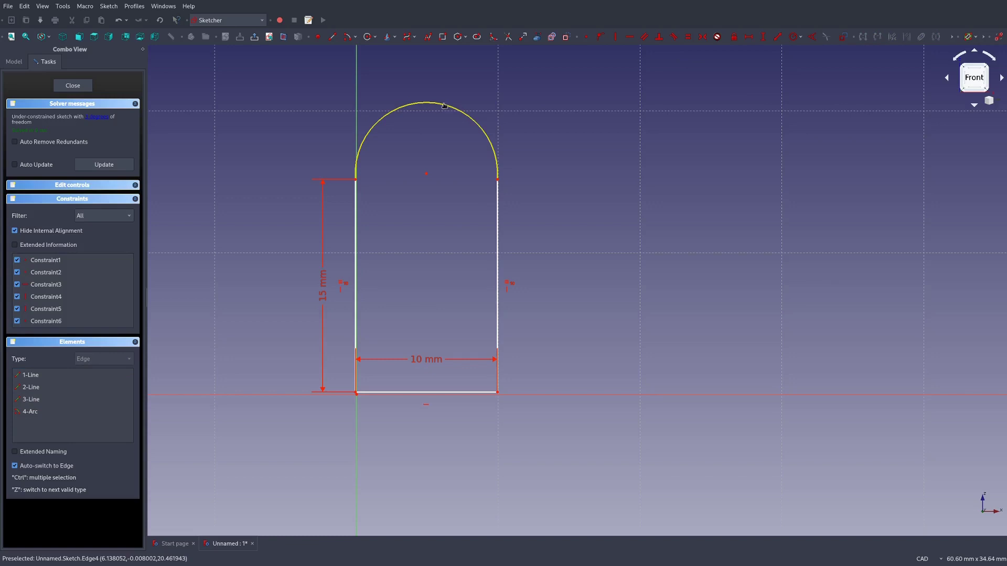
Test the sketch's remaining freedom by enlarging the arc, and undo the change
{"action": "mouse_move", "coordinate": [444, 106]}
{"action": "left_mouse_down"}
{"action": "mouse_move", "coordinate": [451, 83]}
{"action": "mouse_move", "coordinate": [427, 148]}
{"action": "mouse_move", "coordinate": [461, 91]}
{"action": "mouse_move", "coordinate": [480, 88]}
{"action": "left_mouse_up"}
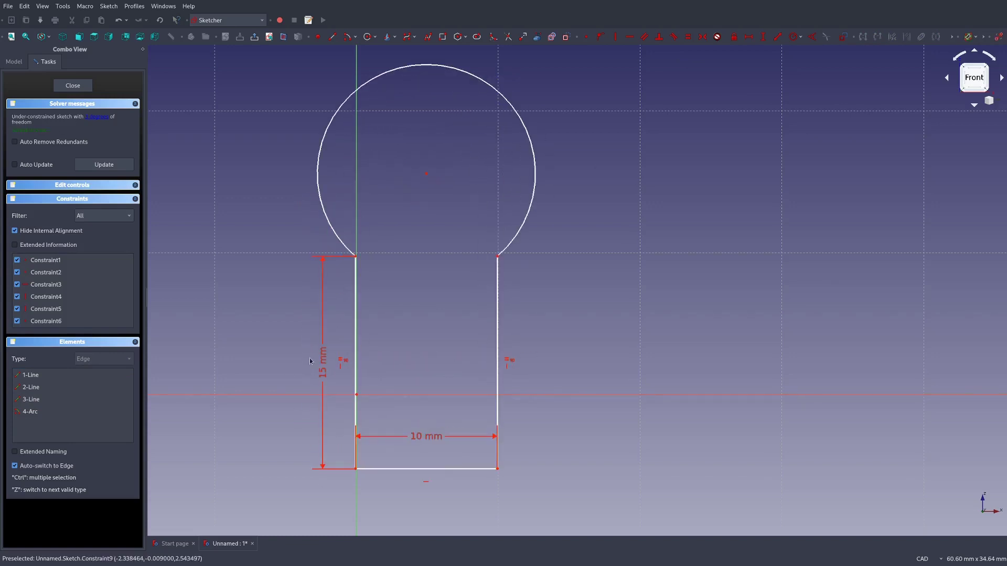
{"action": "key", "text": "ctrl+z"}
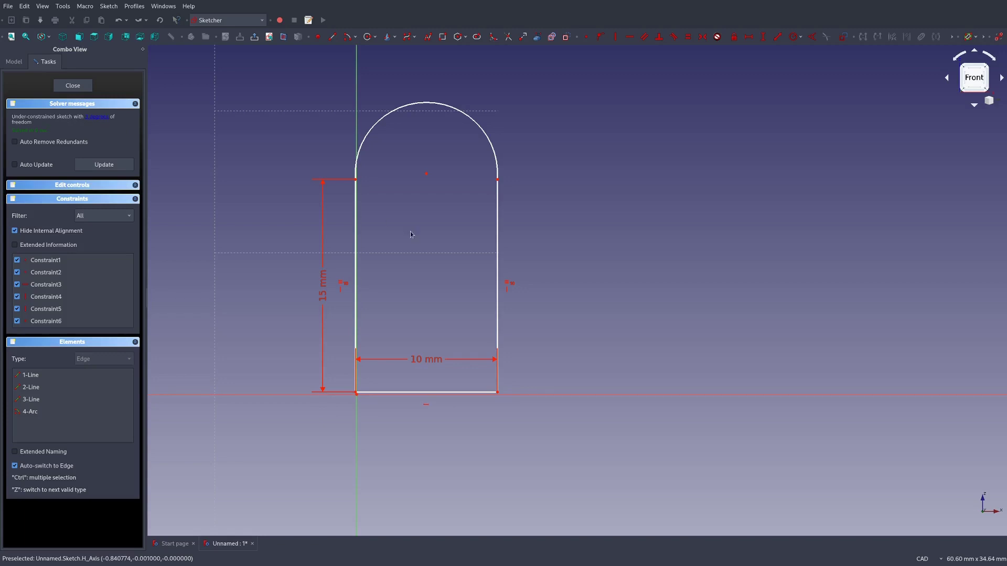
Make the profile's lower-left corner coincident with the sketch origin
{"action": "scroll", "coordinate": [373, 391], "scroll_direction": "up", "scroll_amount": 5}
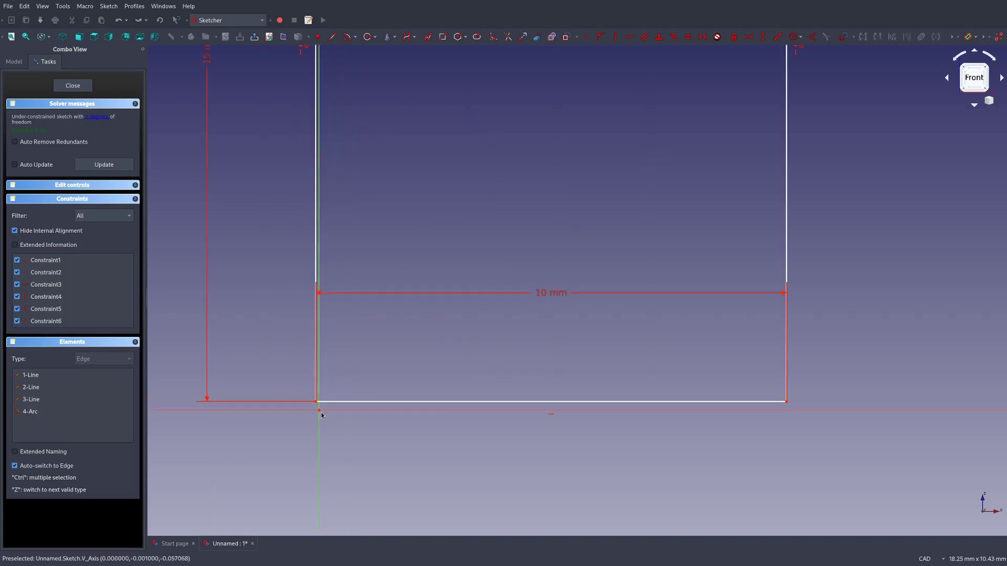
{"action": "scroll", "coordinate": [470, 236], "scroll_direction": "down", "scroll_amount": 7}
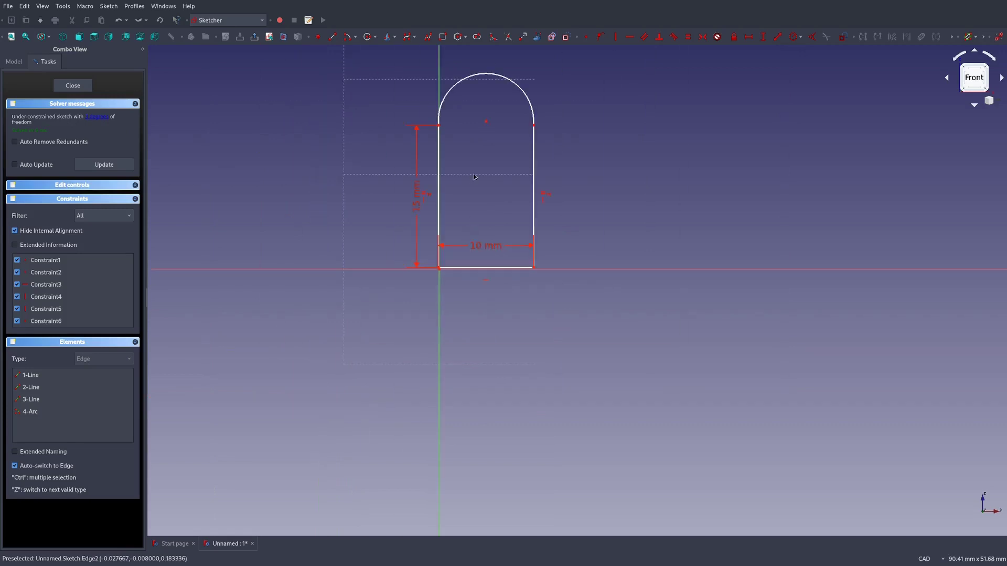
{"action": "scroll", "coordinate": [474, 176], "scroll_direction": "up", "scroll_amount": 4}
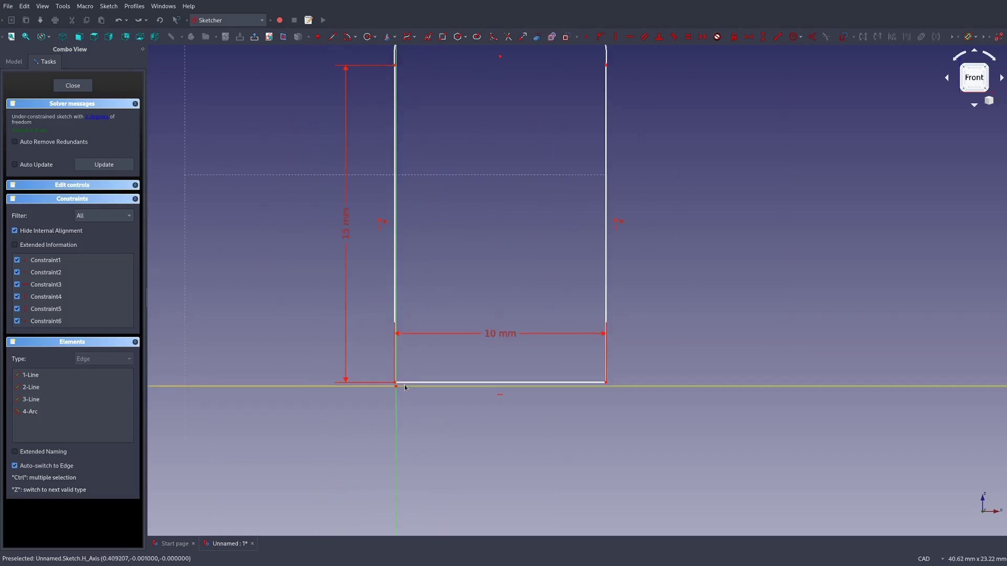
{"action": "scroll", "coordinate": [423, 341], "scroll_direction": "up", "scroll_amount": 6}
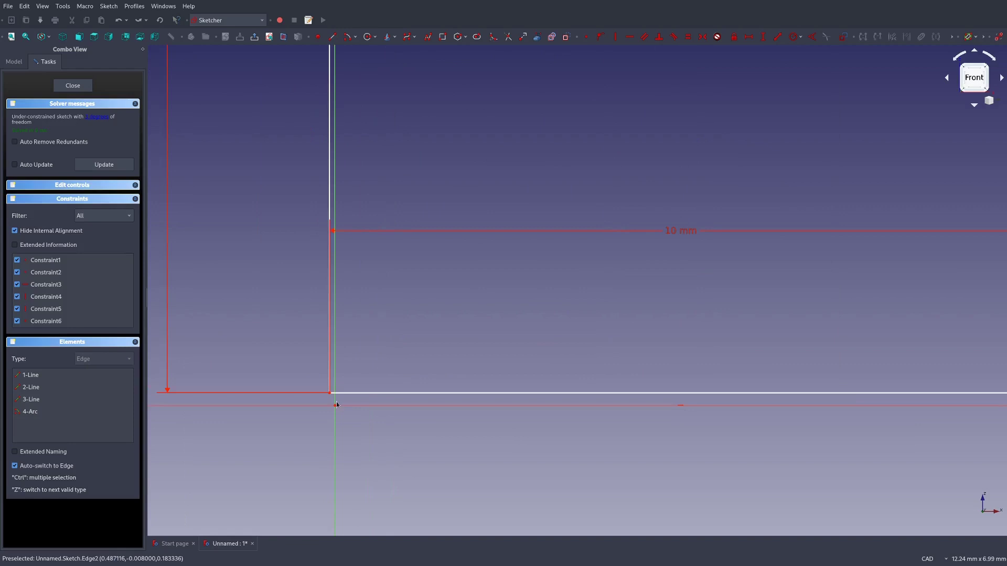
{"action": "left_click", "coordinate": [331, 397]}
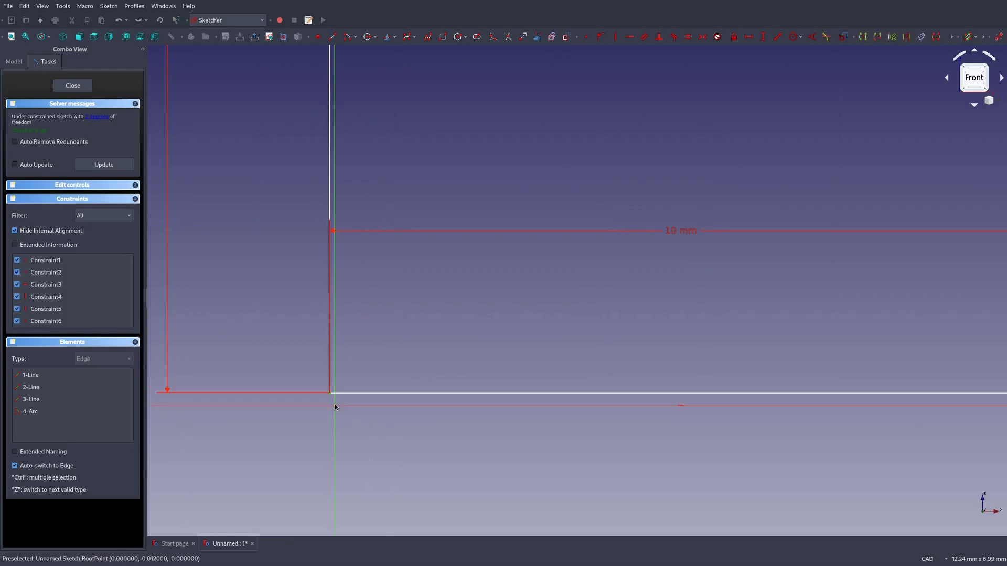
{"action": "left_click", "coordinate": [335, 406]}
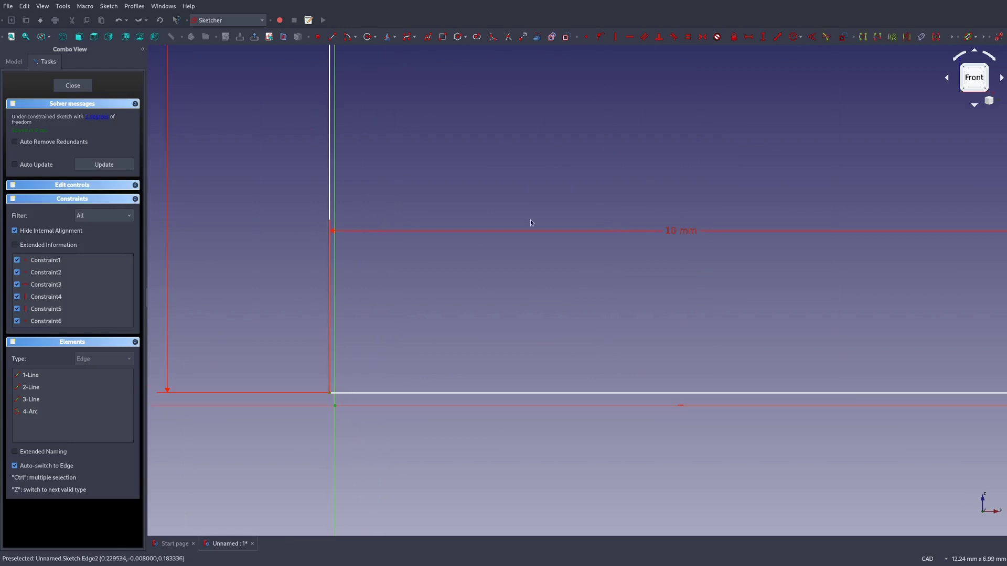
{"action": "left_click", "coordinate": [586, 38]}
Highlight the sketch geometry that still has degrees of freedom, and clear the selection
{"action": "scroll", "coordinate": [542, 282], "scroll_direction": "down", "scroll_amount": 5}
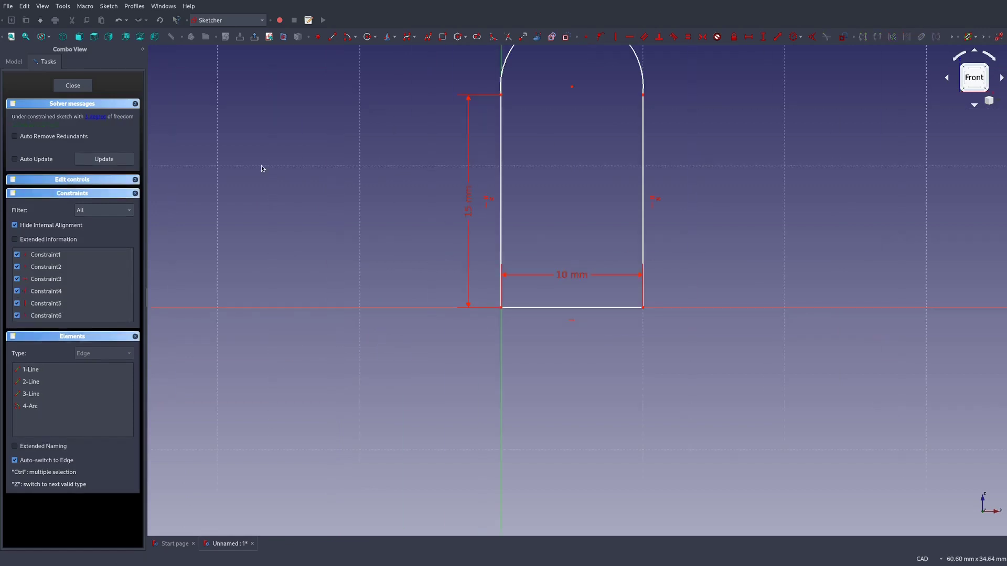
{"action": "middle_click_drag", "start_coordinate": [456, 139], "coordinate": [373, 222]}
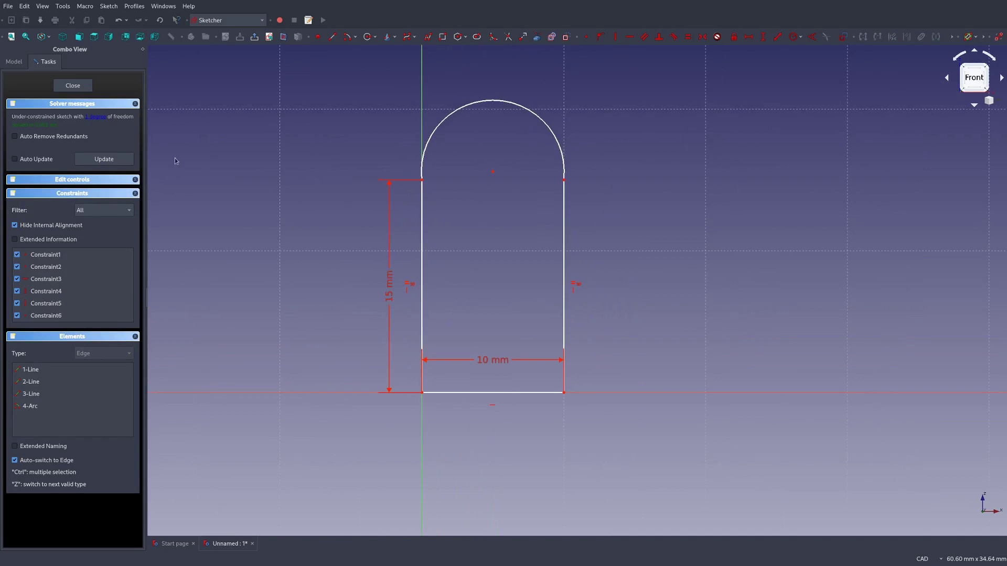
{"action": "left_click", "coordinate": [105, 118]}
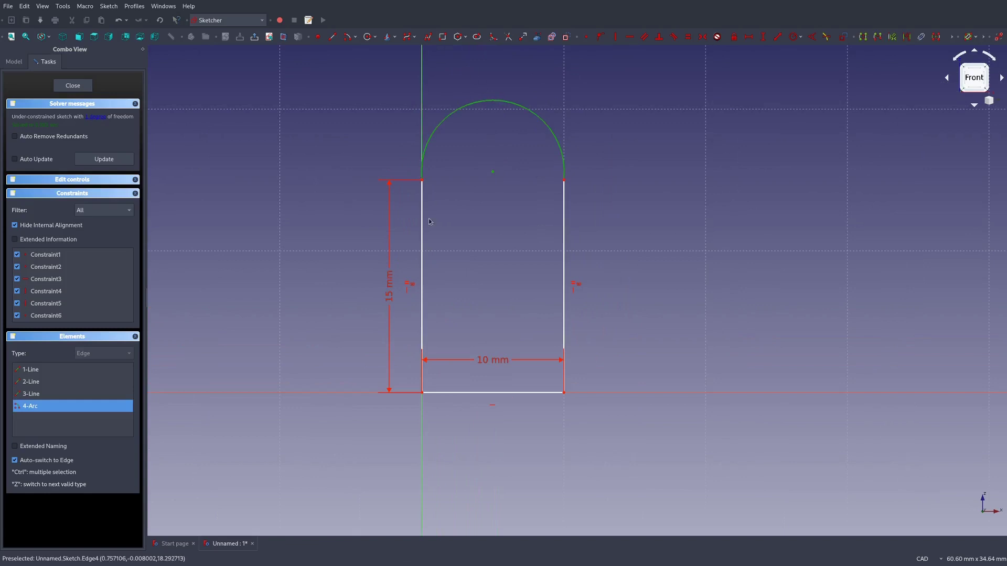
{"action": "left_click", "coordinate": [620, 124]}
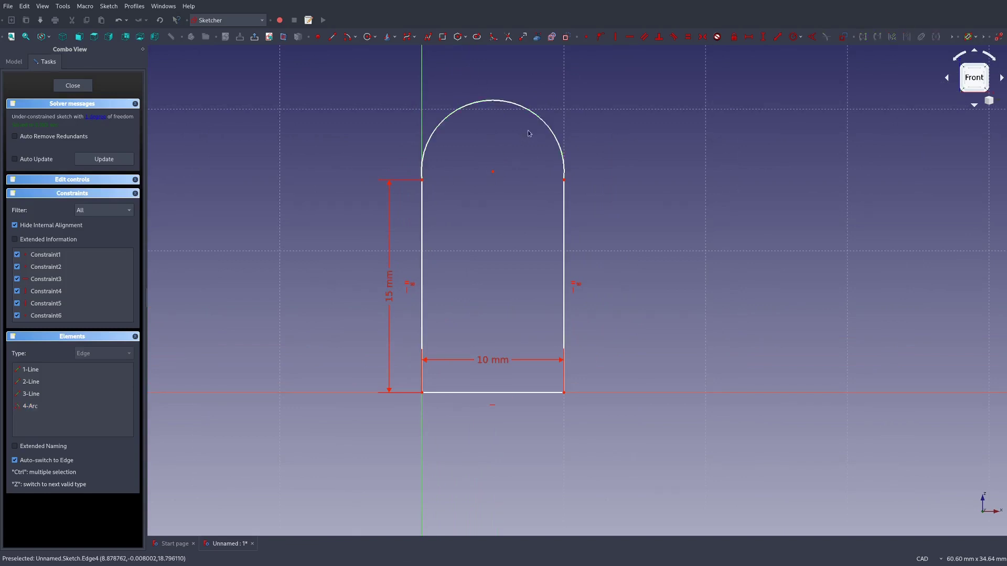
Constrain the radius of the arc on top of the profile to 5 mm
{"action": "left_click", "coordinate": [547, 123]}
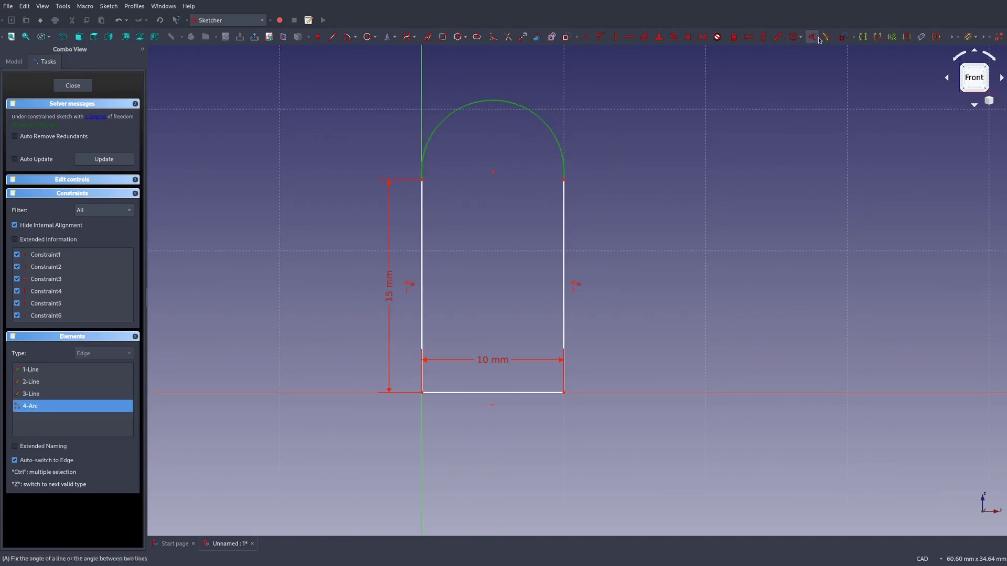
{"action": "left_click", "coordinate": [792, 37]}
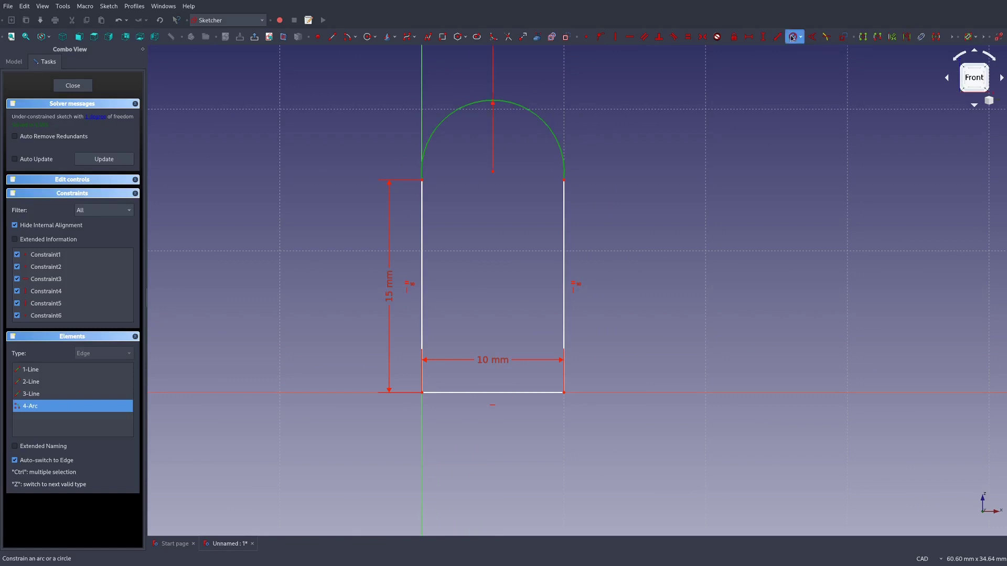
{"action": "type", "text": "5"}
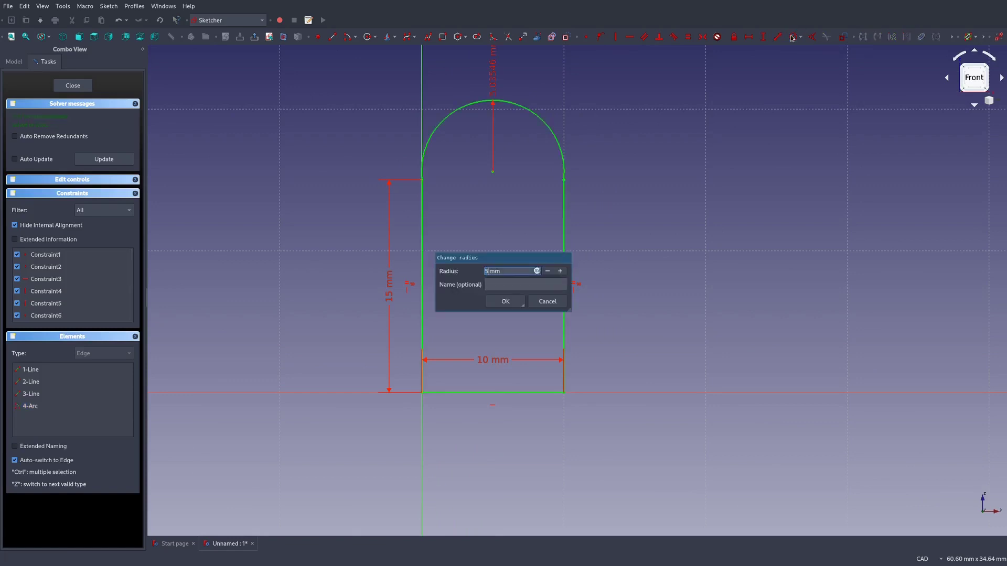
{"action": "left_click", "coordinate": [502, 303]}
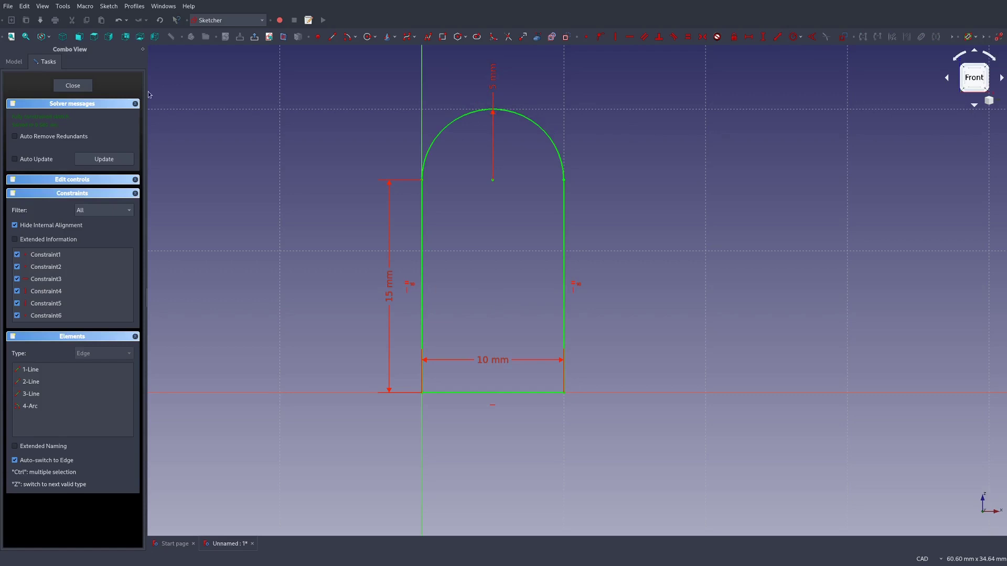
Finish editing the sketch and return to the Part Design workbench
{"action": "left_click", "coordinate": [72, 86]}
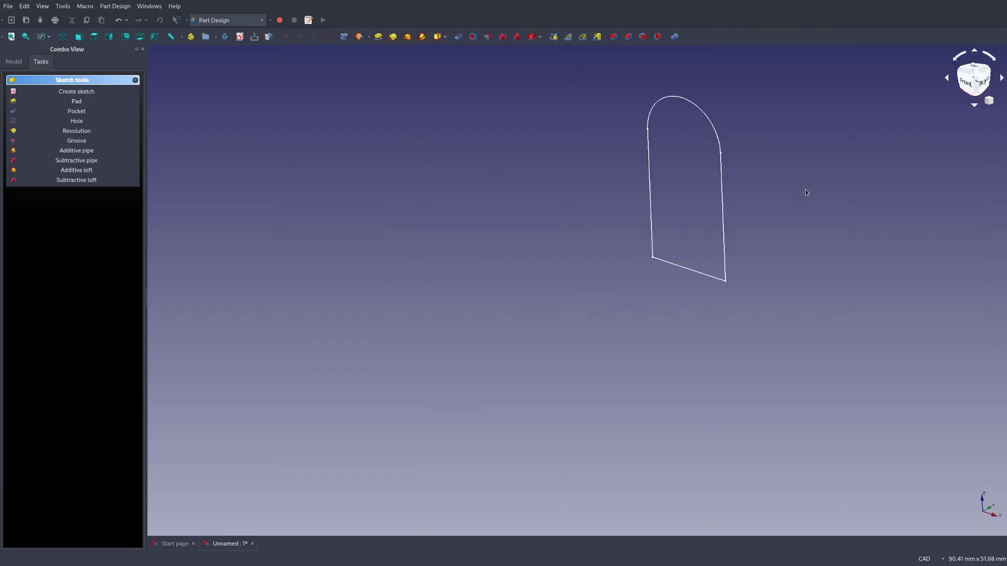
{"action": "scroll", "coordinate": [806, 192], "scroll_direction": "down", "scroll_amount": 3}
{"action": "middle_click_drag", "start_coordinate": [787, 171], "coordinate": [588, 262]}
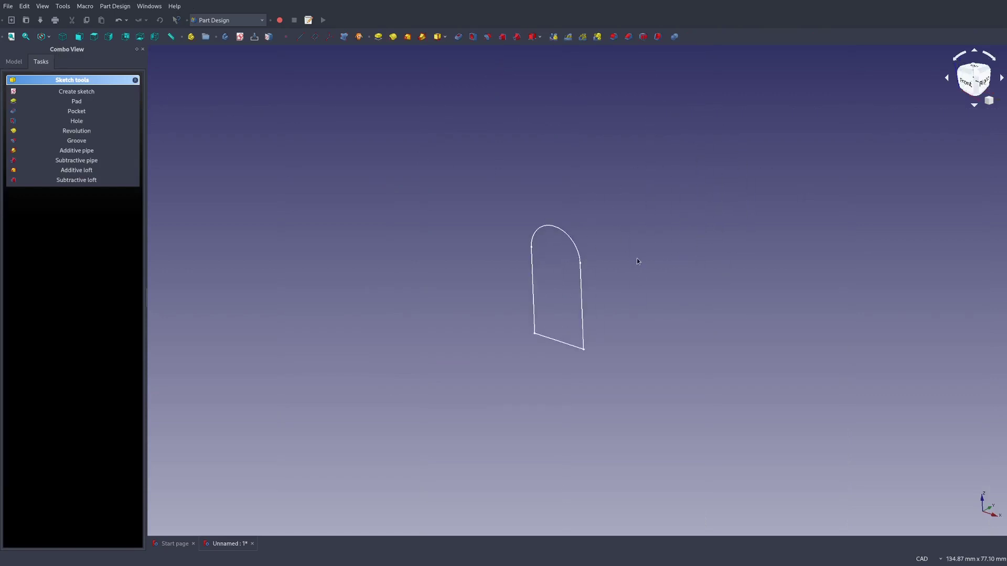
{"action": "scroll", "coordinate": [638, 261], "scroll_direction": "up", "scroll_amount": 4}
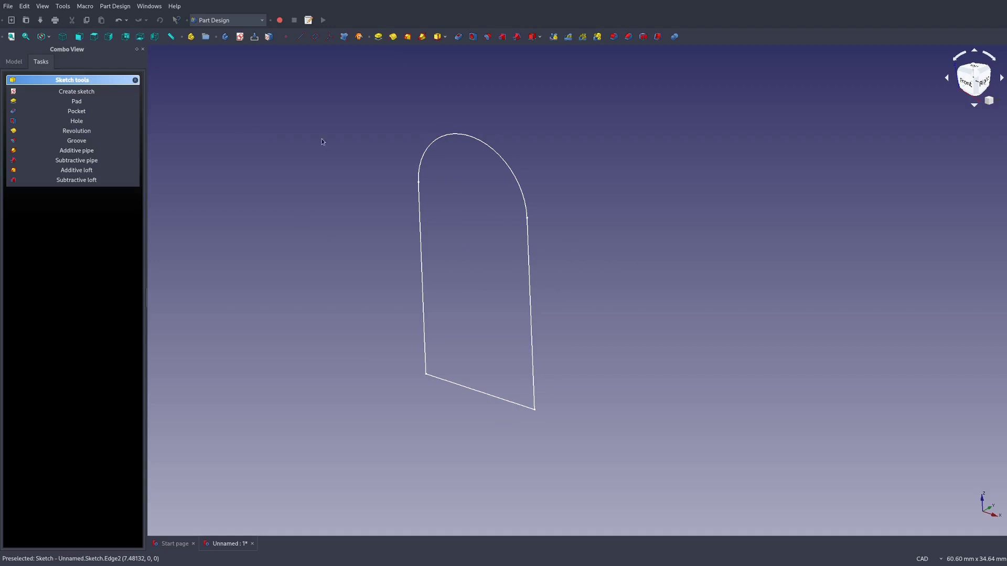
Pad the round-topped profile sketch to a length of 6 mm
{"action": "left_click", "coordinate": [14, 62]}
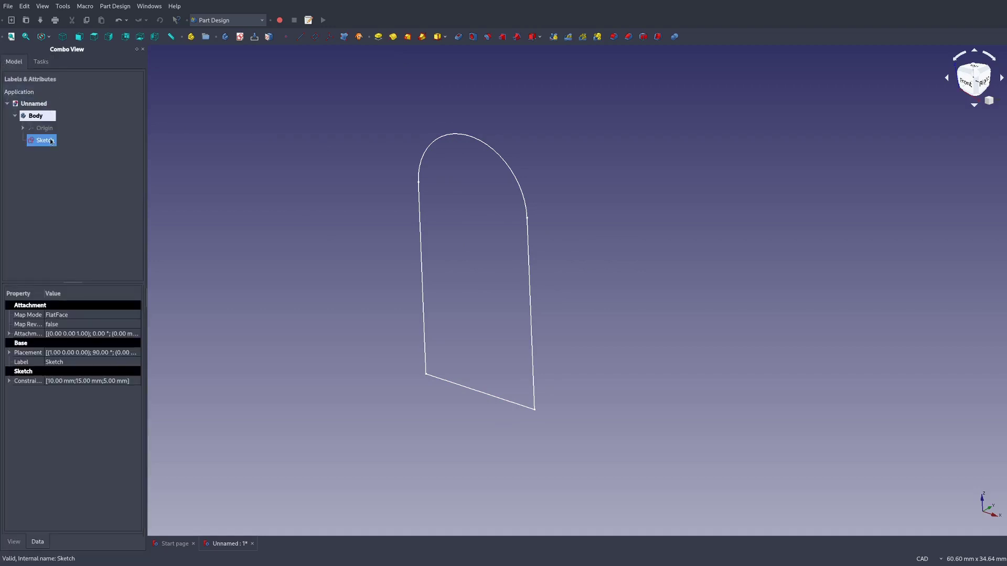
{"action": "left_click", "coordinate": [52, 141]}
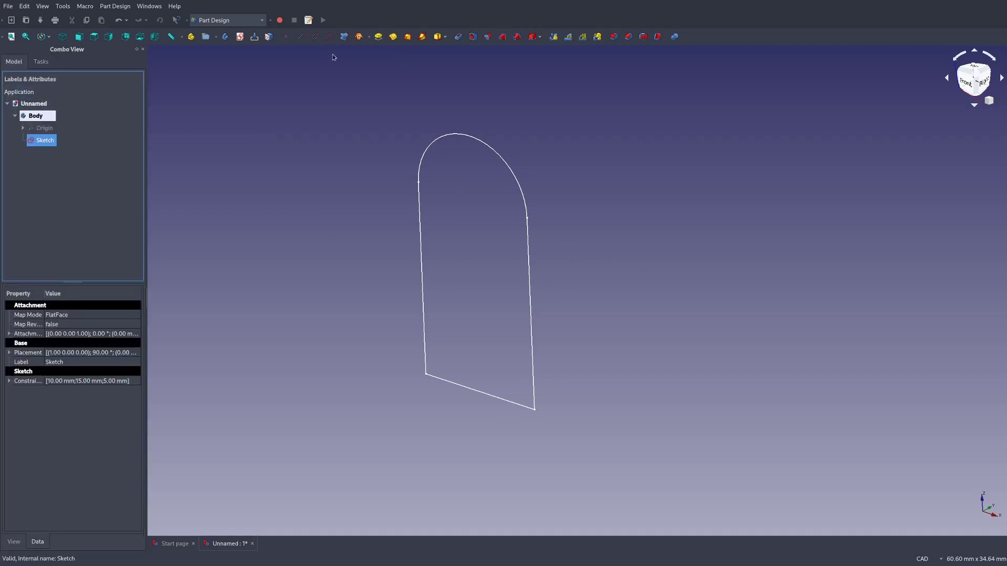
{"action": "left_click", "coordinate": [379, 36]}
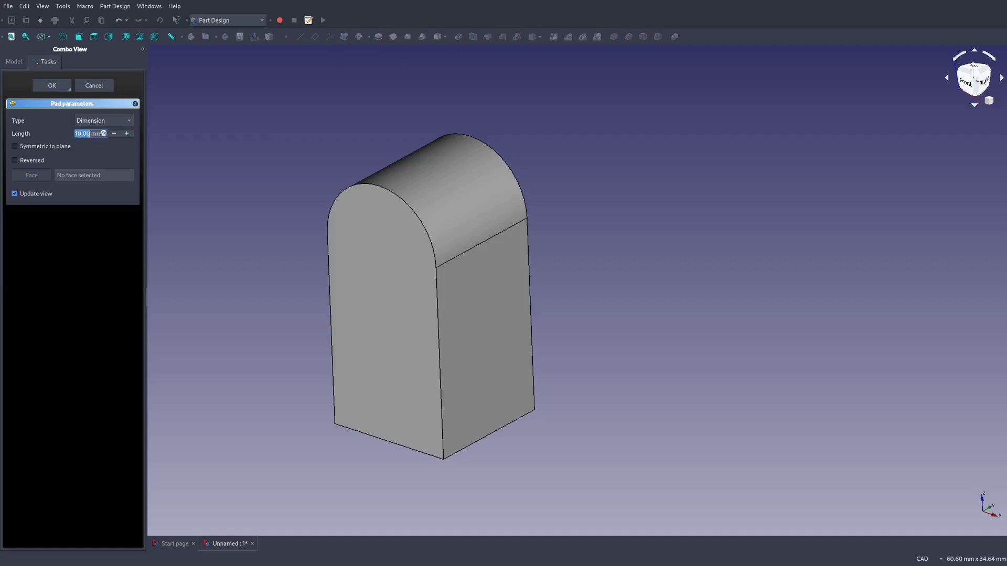
{"action": "type", "text": "6"}
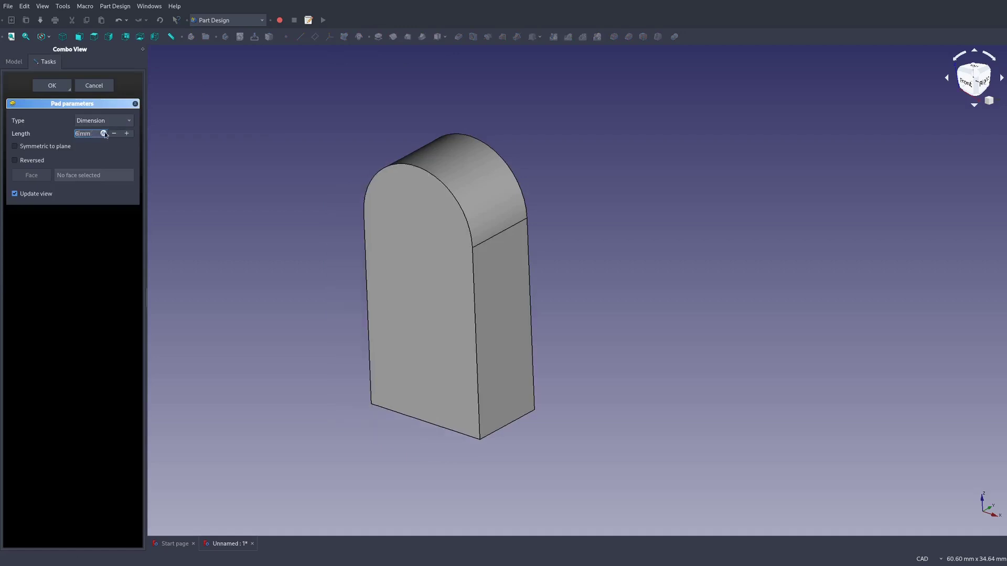
{"action": "left_click", "coordinate": [62, 90]}
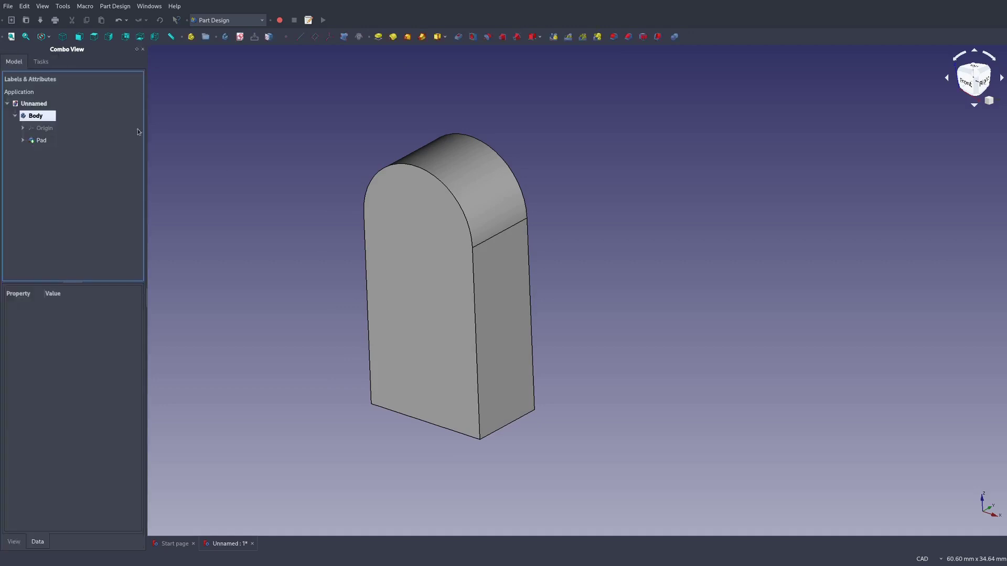
Create a new sketch on the flat front face of the padded solid
{"action": "scroll", "coordinate": [528, 241], "scroll_direction": "down", "scroll_amount": 3}
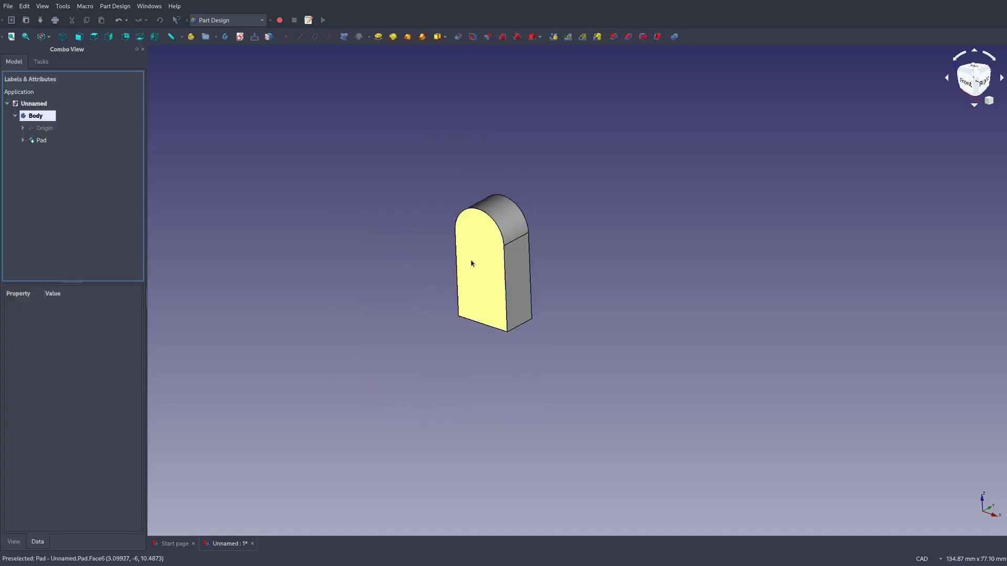
{"action": "middle_click_drag", "start_coordinate": [612, 276], "coordinate": [646, 287]}
{"action": "scroll", "coordinate": [477, 305], "scroll_direction": "up", "scroll_amount": 3}
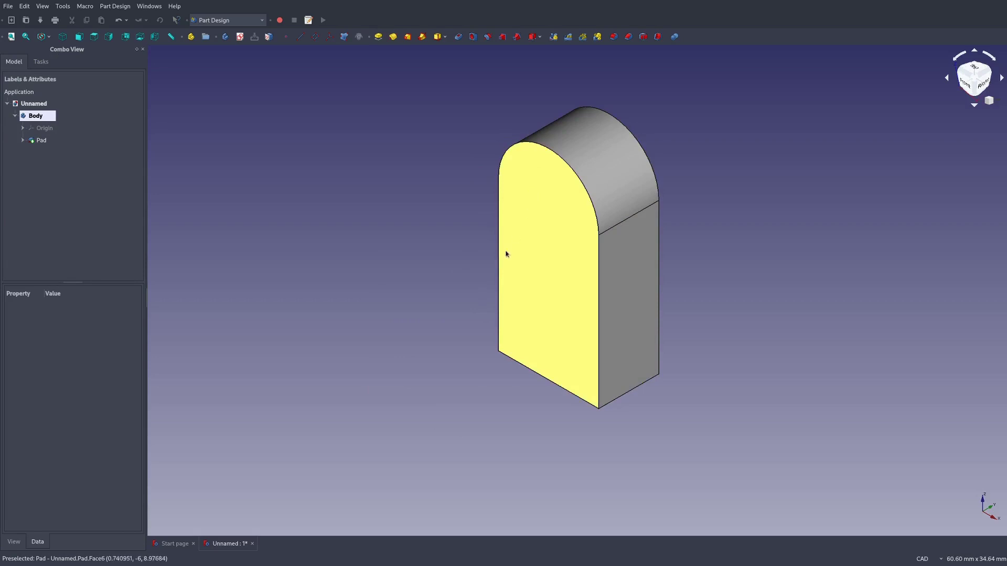
{"action": "left_click", "coordinate": [544, 233]}
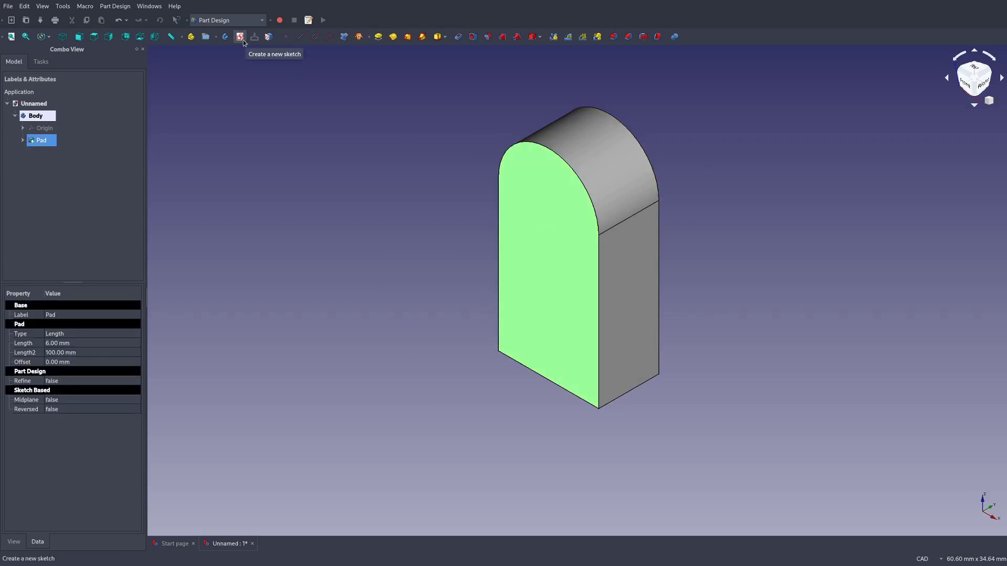
{"action": "left_click", "coordinate": [243, 41]}
{"action": "middle_click_drag", "start_coordinate": [682, 99], "coordinate": [530, 182]}
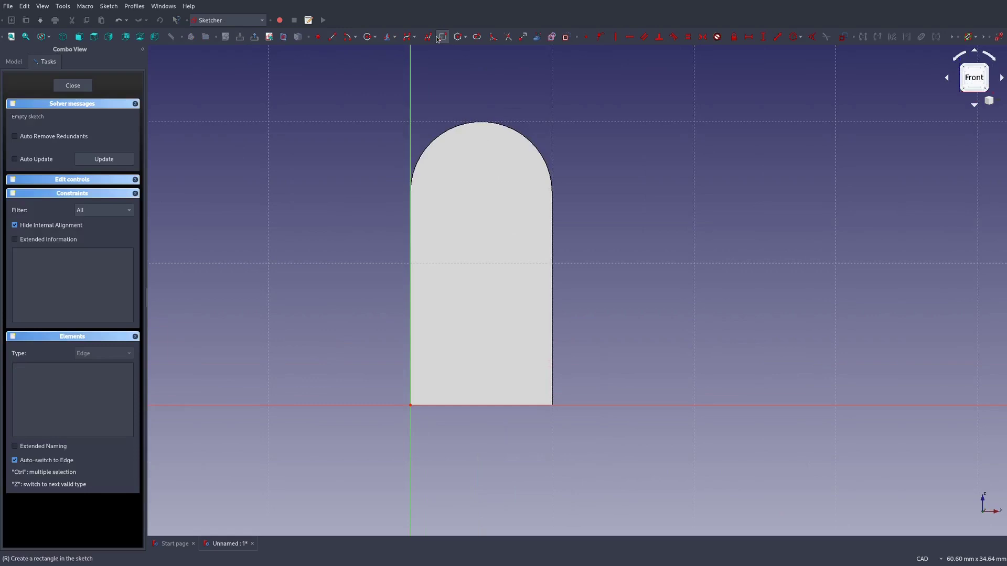
Sketch a circle with a radius of about 3.9 mm near the centre of the rounded top of the face
{"action": "left_click", "coordinate": [369, 37]}
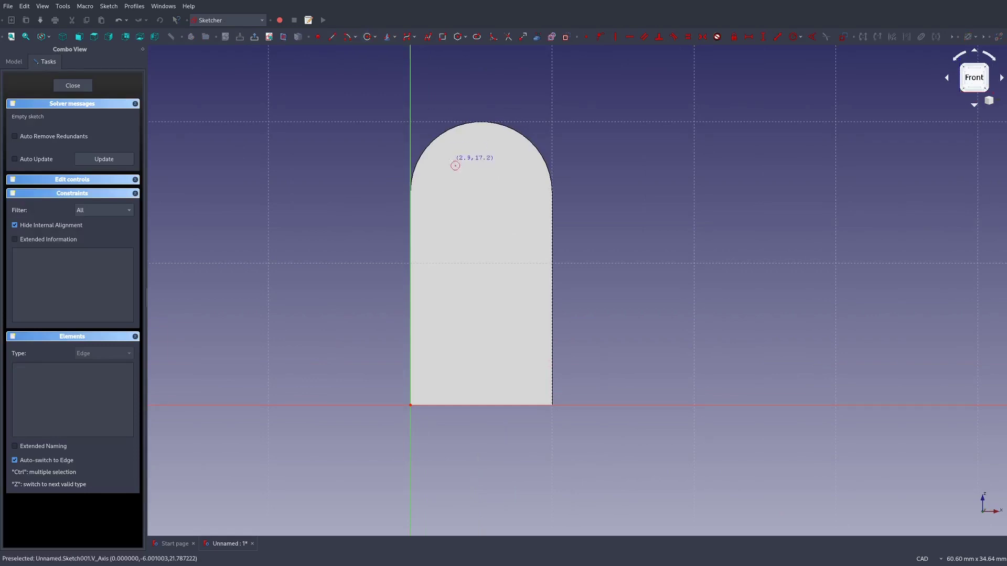
{"action": "left_click", "coordinate": [482, 192]}
{"action": "left_click", "coordinate": [537, 177]}
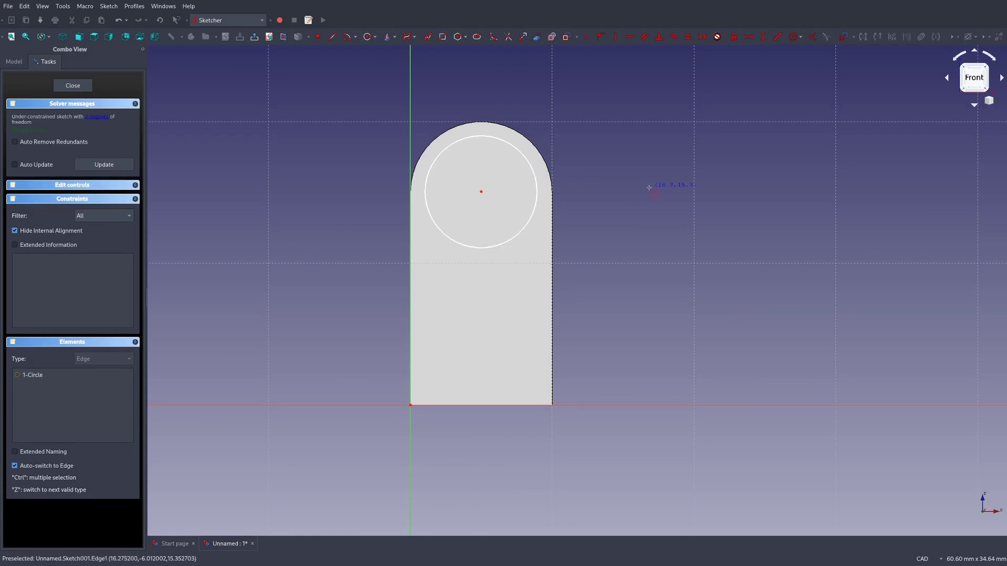
Constrain the horizontal distance from the origin to the circle's centre to 5 mm and place the dimension below the part
{"action": "left_click", "coordinate": [411, 406]}
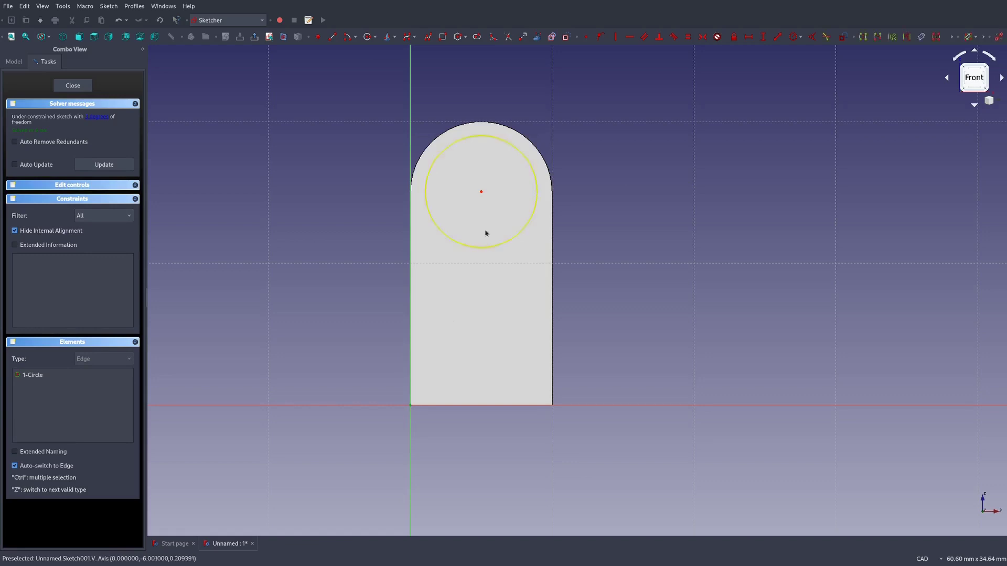
{"action": "left_click", "coordinate": [481, 193]}
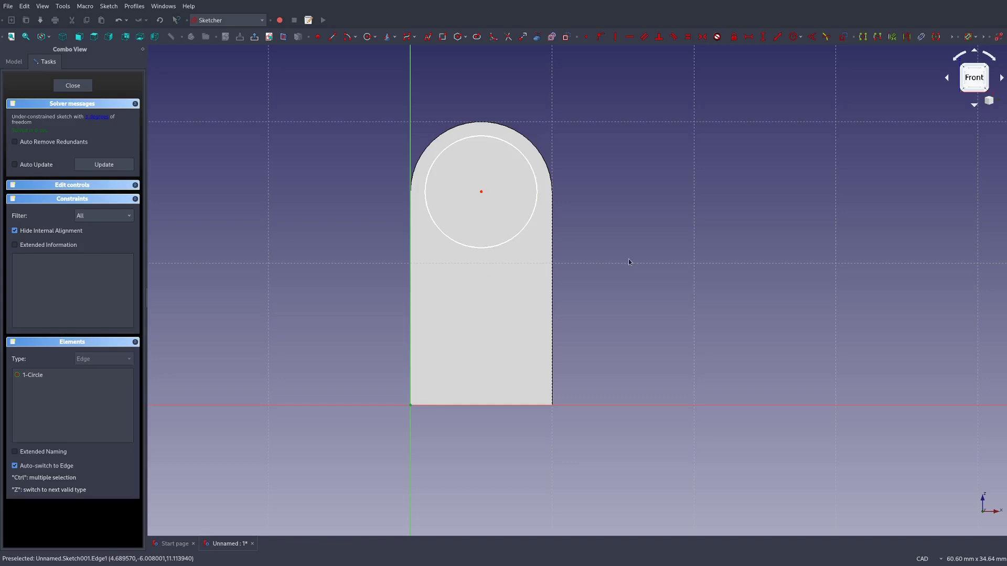
{"action": "left_click", "coordinate": [746, 38]}
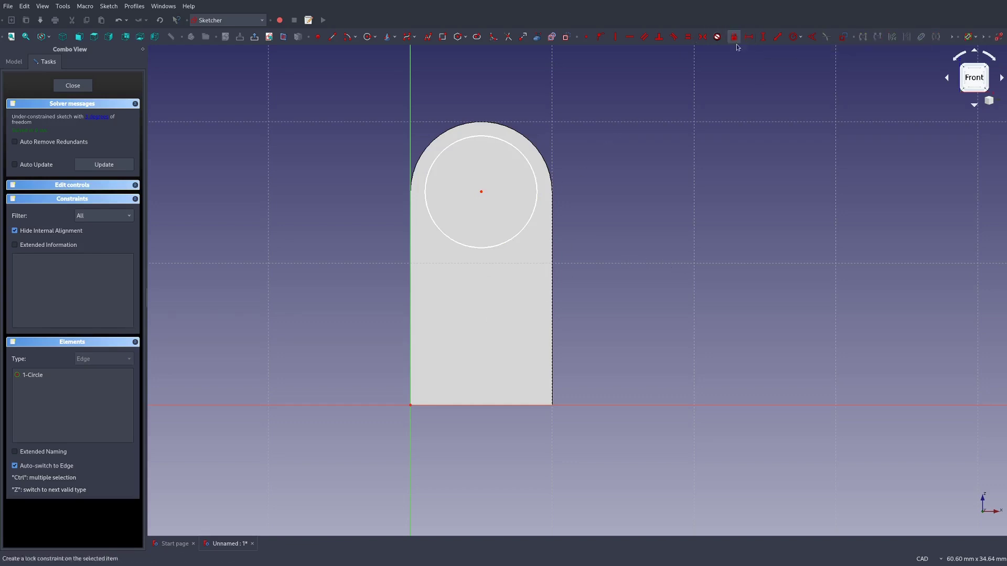
{"action": "left_click", "coordinate": [481, 192]}
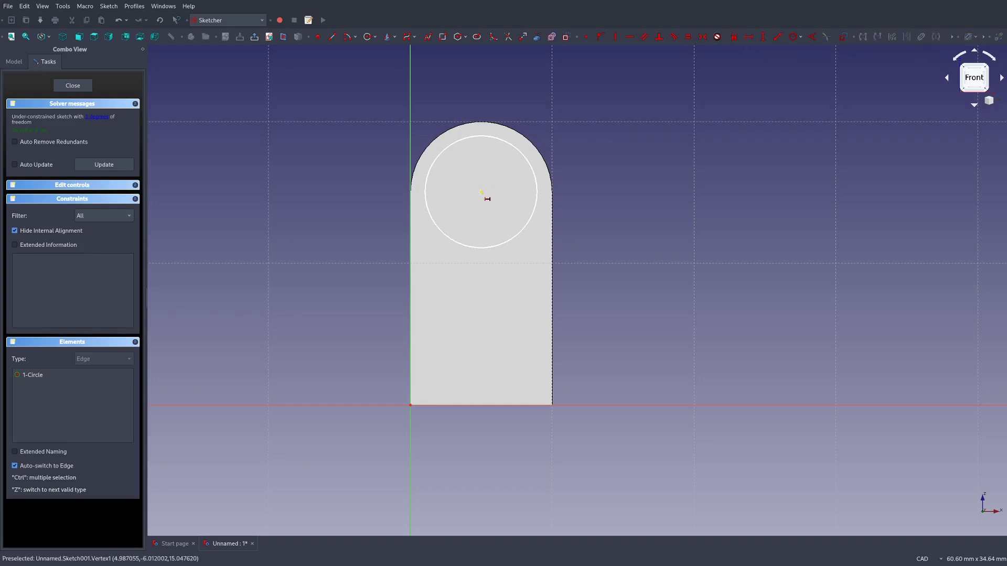
{"action": "left_click", "coordinate": [411, 405]}
{"action": "type", "text": "5"}
{"action": "key", "text": "Return"}
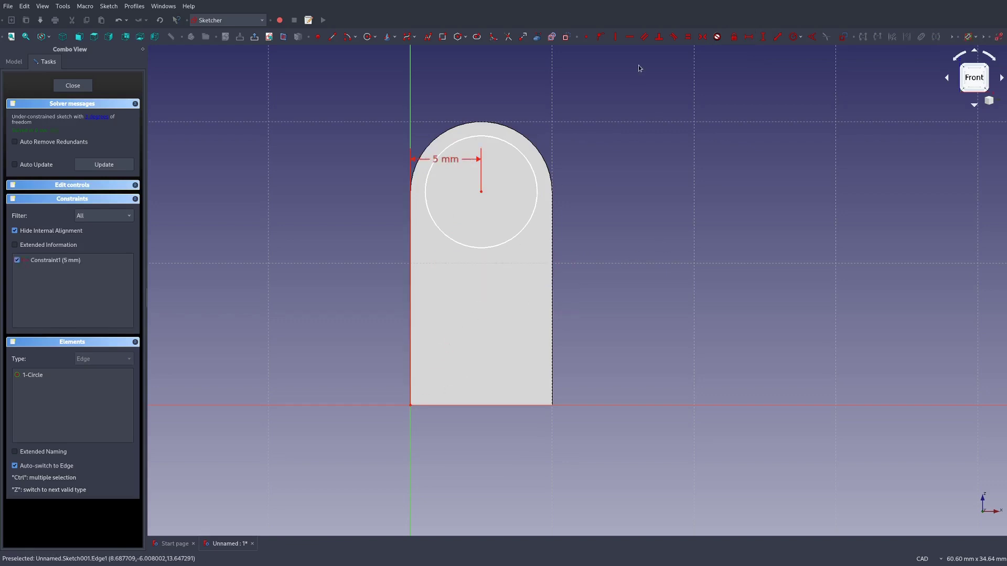
{"action": "mouse_move", "coordinate": [444, 159]}
{"action": "left_mouse_down"}
{"action": "mouse_move", "coordinate": [446, 549]}
{"action": "mouse_move", "coordinate": [457, 423]}
{"action": "left_mouse_up"}
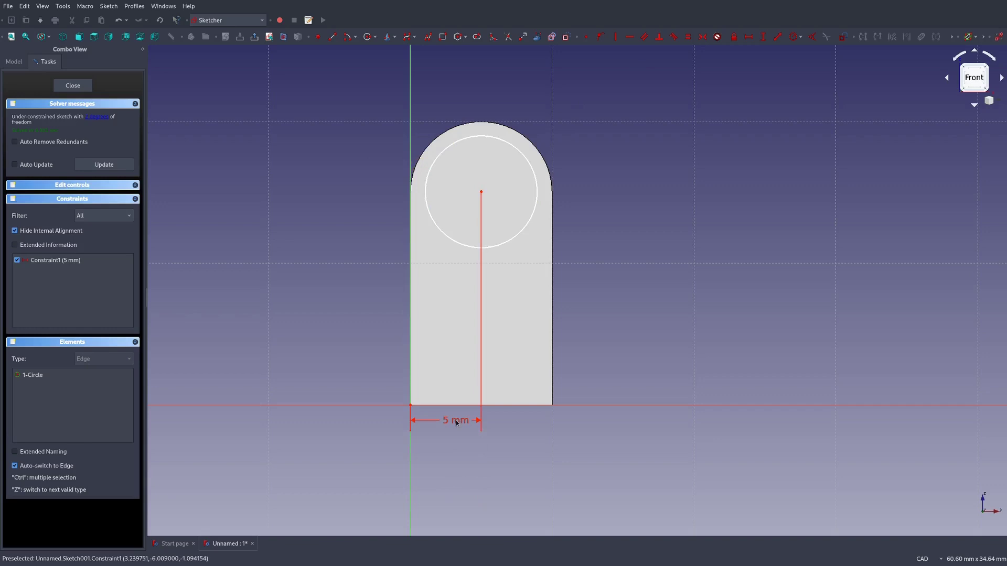
Constrain the vertical distance from the origin to the circle's centre to 15 mm and place the dimension beside the part
{"action": "left_click", "coordinate": [409, 384]}
{"action": "left_click", "coordinate": [391, 405]}
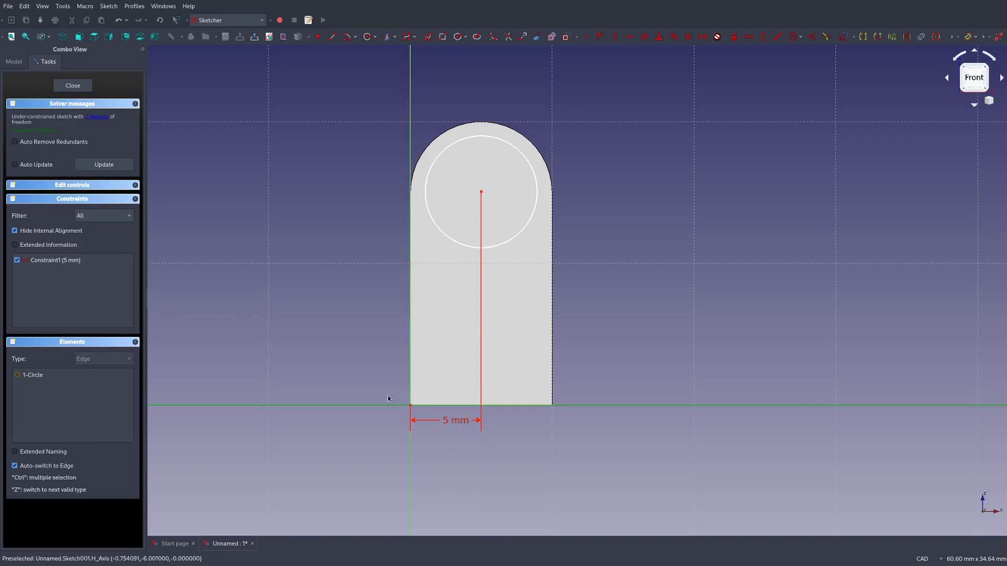
{"action": "left_click", "coordinate": [409, 405]}
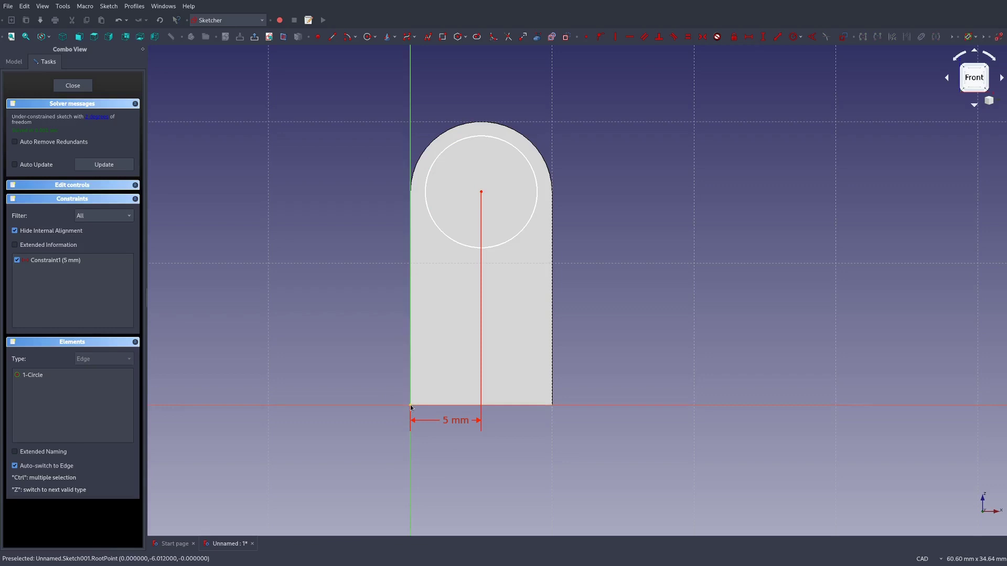
{"action": "left_click", "coordinate": [410, 405]}
{"action": "left_click", "coordinate": [764, 38]}
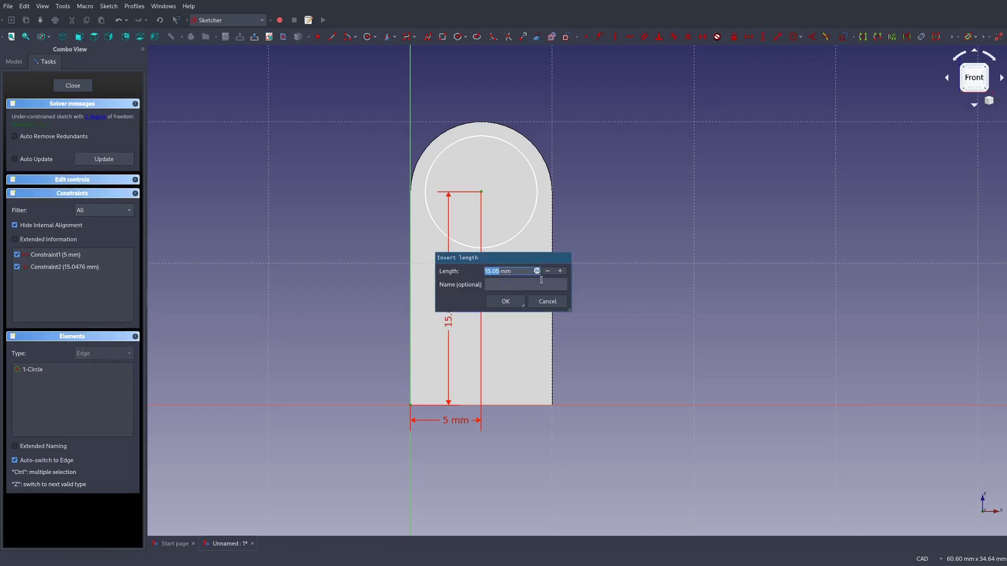
{"action": "type", "text": "15"}
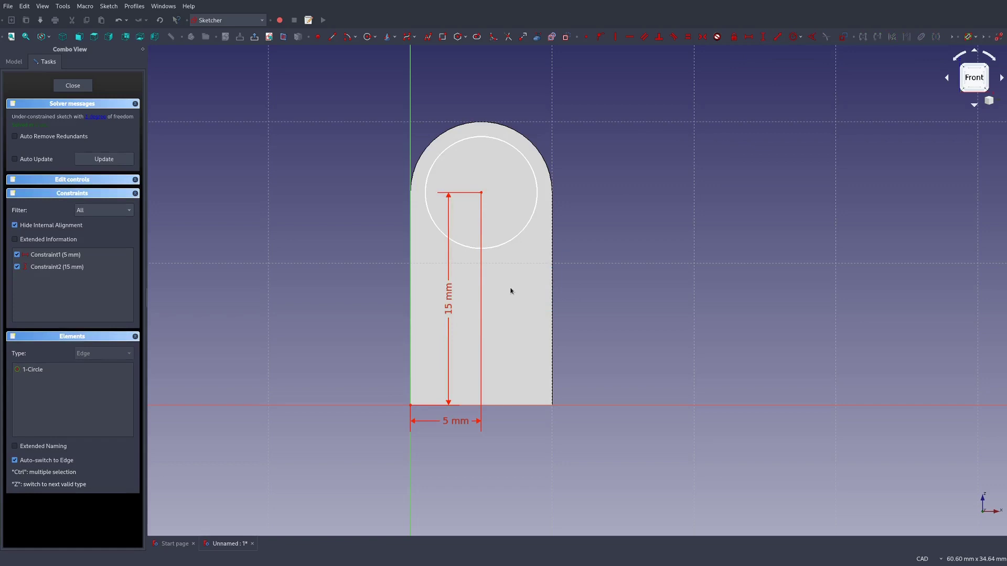
{"action": "left_click_drag", "start_coordinate": [450, 292], "coordinate": [386, 288]}
Constrain the circle's radius to 4 mm and finish editing the sketch
{"action": "left_click", "coordinate": [524, 229]}
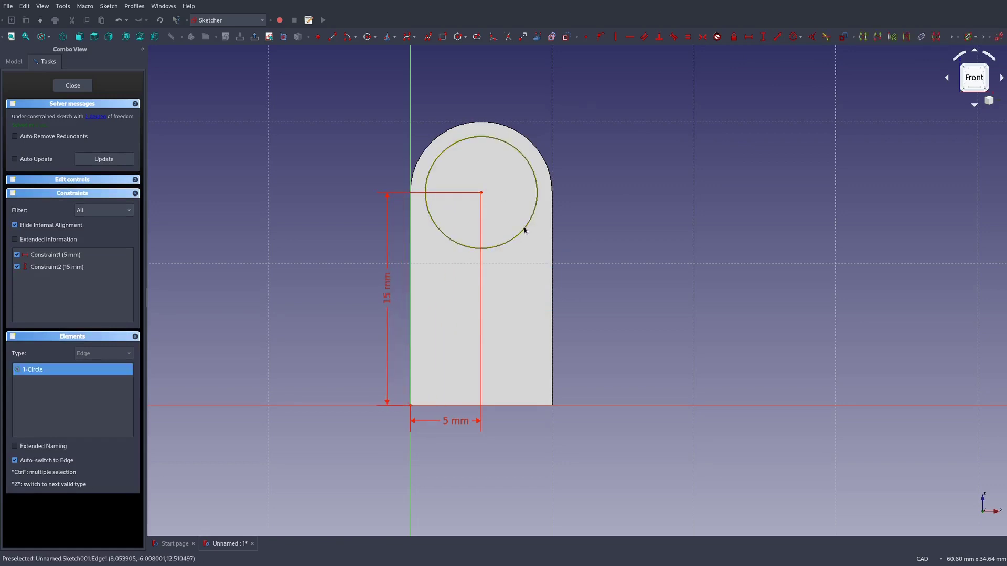
{"action": "key", "text": "k"}
{"action": "key", "text": "r"}
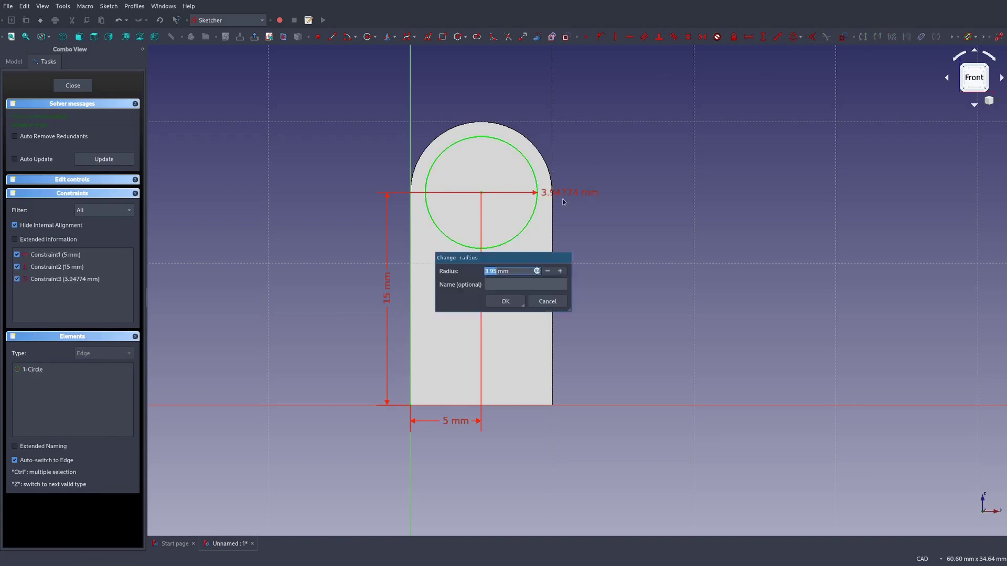
{"action": "type", "text": "4"}
{"action": "key", "text": "Return"}
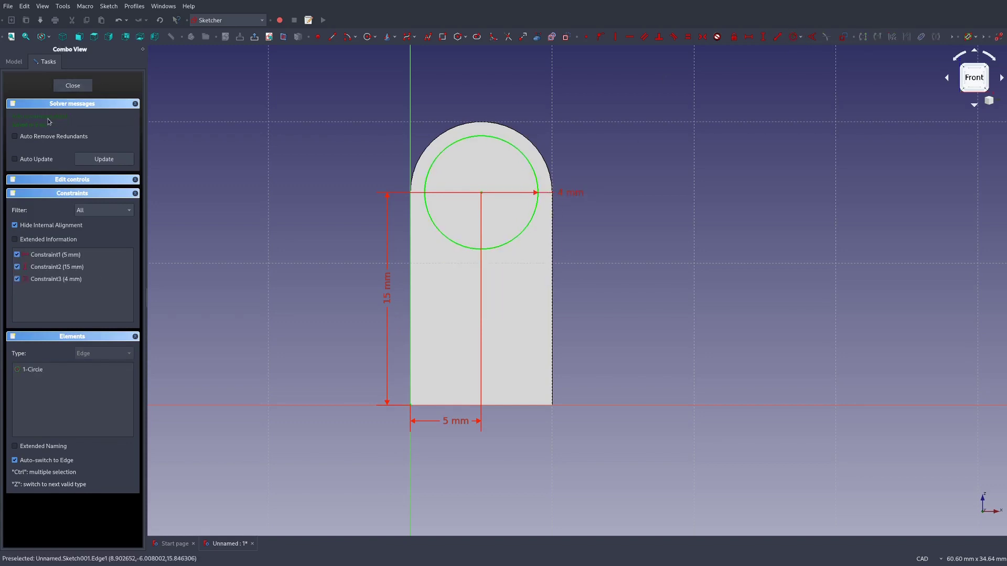
{"action": "left_click", "coordinate": [73, 85]}
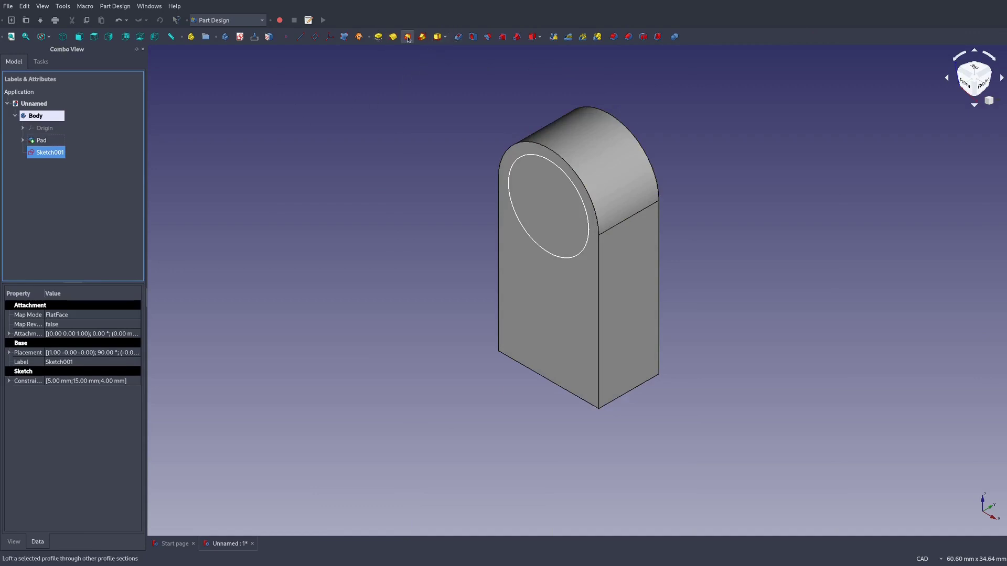
Start a Pocket from the circle sketch and set its length to 7 mm
{"action": "left_click", "coordinate": [457, 37]}
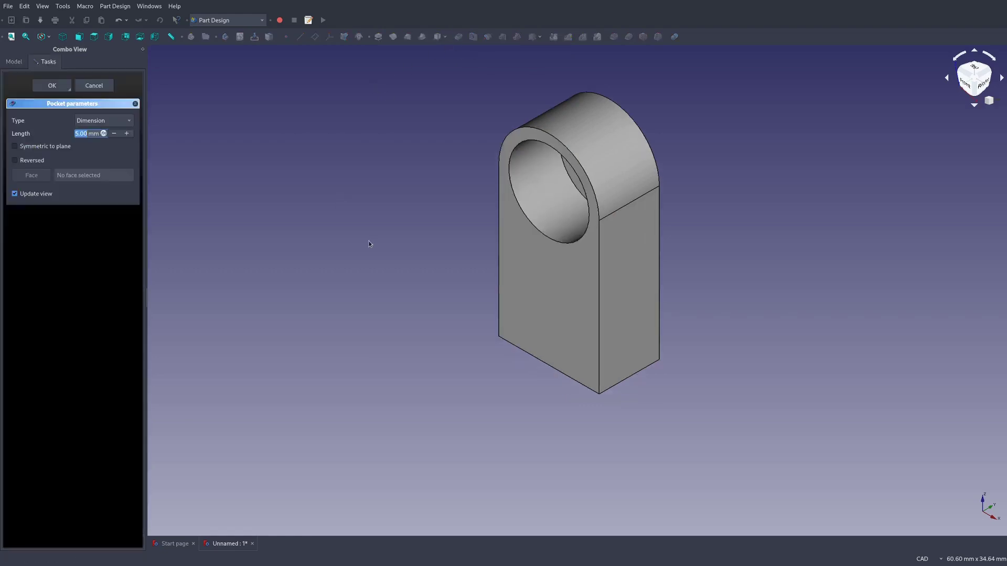
{"action": "scroll", "coordinate": [427, 222], "scroll_direction": "up", "scroll_amount": 3}
{"action": "scroll", "coordinate": [259, 166], "scroll_direction": "down", "scroll_amount": 3}
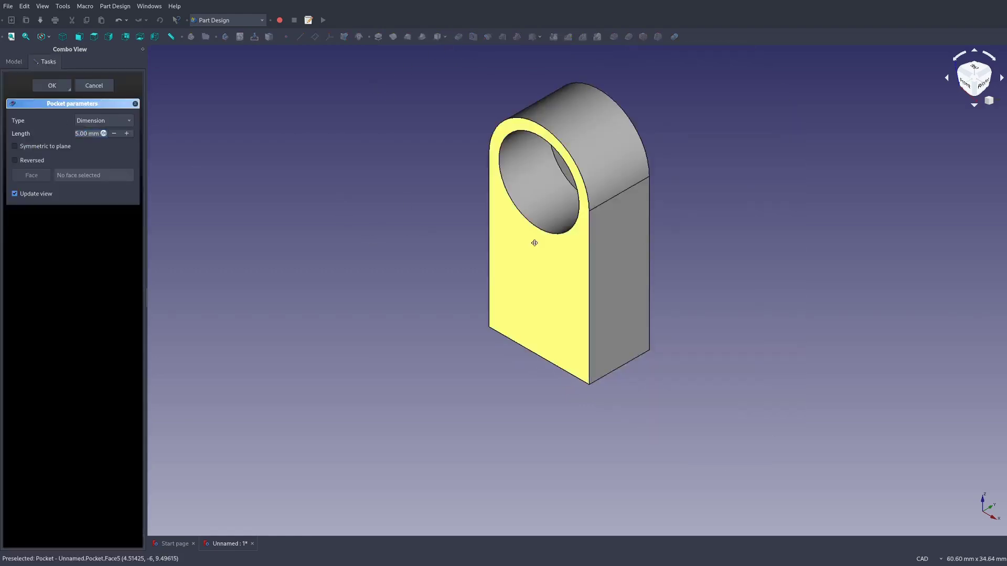
{"action": "middle_click_drag", "start_coordinate": [534, 243], "coordinate": [584, 230]}
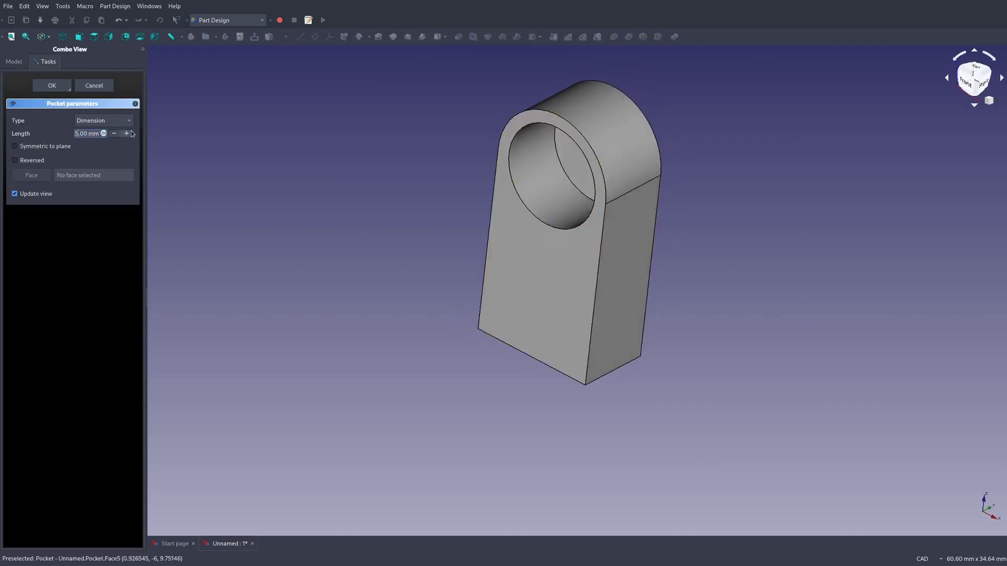
{"action": "left_click", "coordinate": [127, 133]}
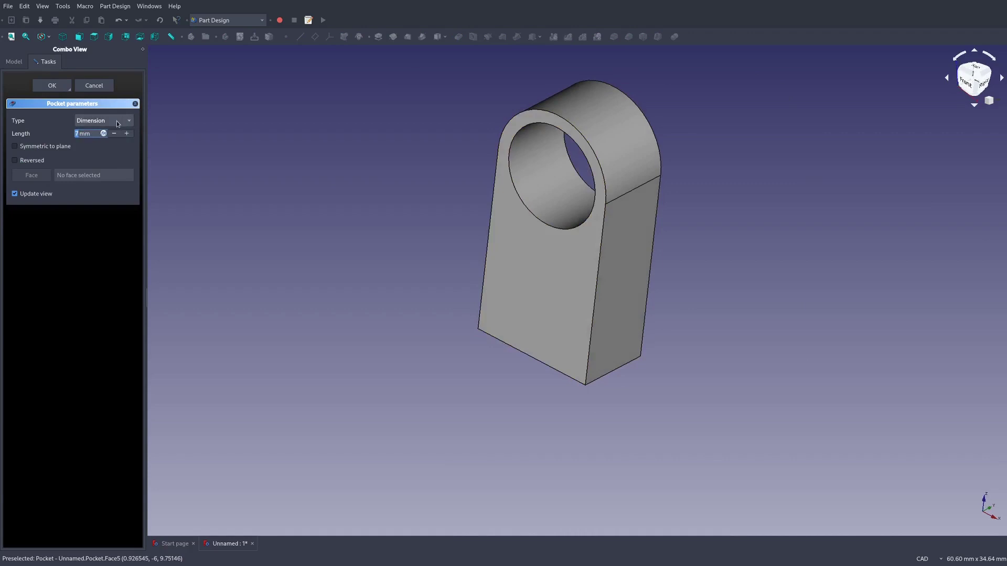
Change the pocket type to Through all, inspect the hole from several angles, and accept the pocket
{"action": "left_click", "coordinate": [116, 121]}
{"action": "left_click", "coordinate": [100, 133]}
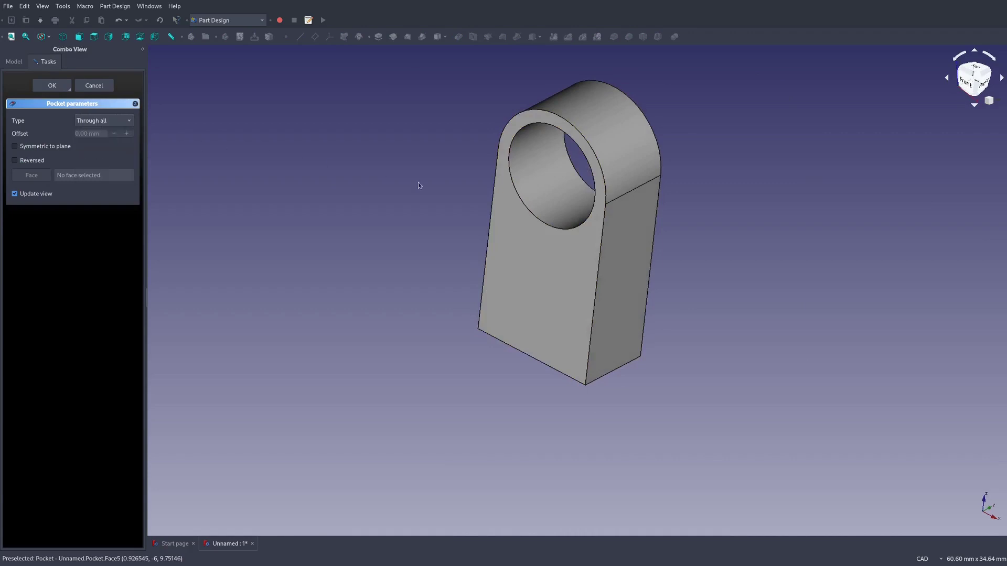
{"action": "scroll", "coordinate": [435, 181], "scroll_direction": "up", "scroll_amount": 2}
{"action": "scroll", "coordinate": [439, 181], "scroll_direction": "down", "scroll_amount": 2}
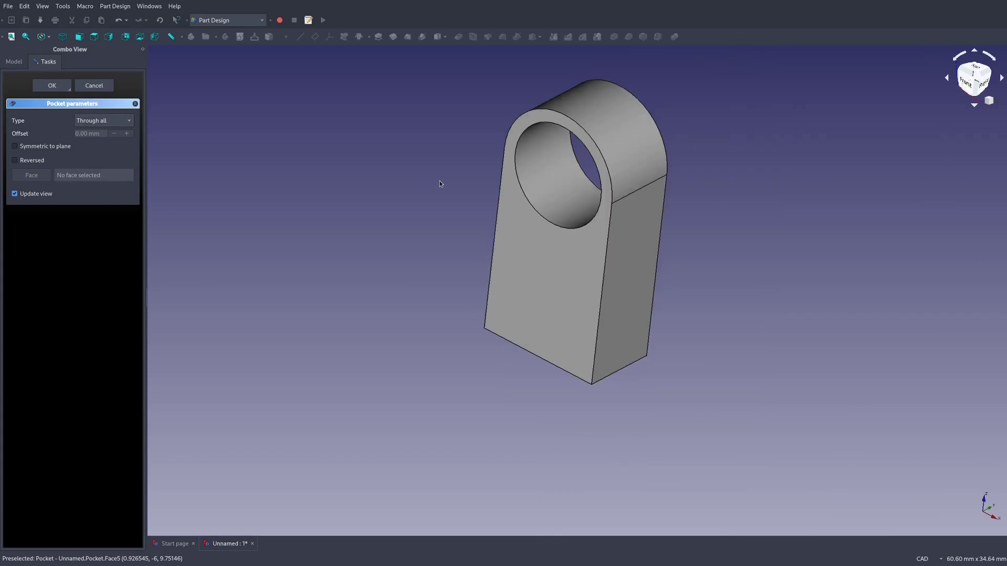
{"action": "middle_click_drag", "start_coordinate": [440, 184], "coordinate": [520, 159]}
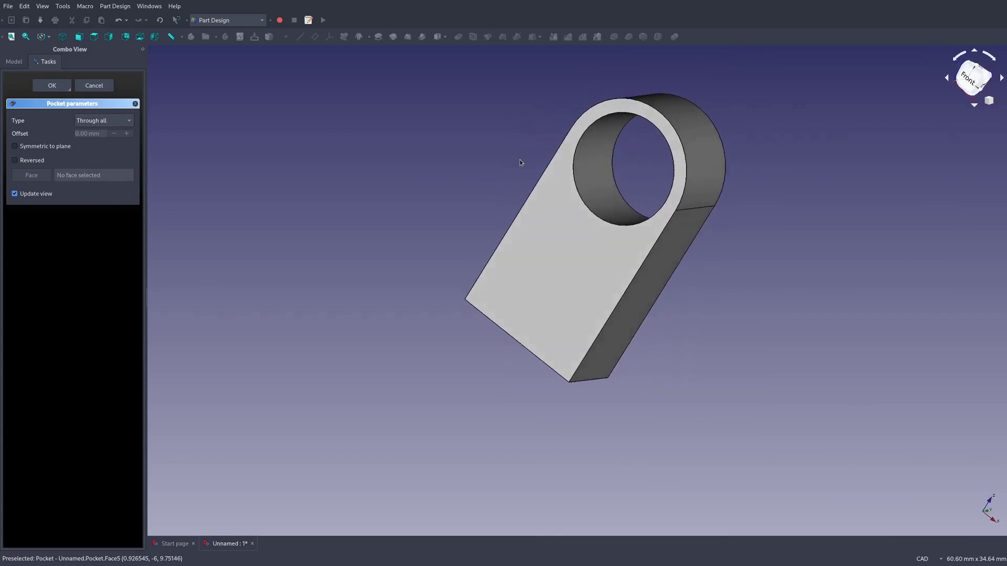
{"action": "scroll", "coordinate": [806, 219], "scroll_direction": "down", "scroll_amount": 2}
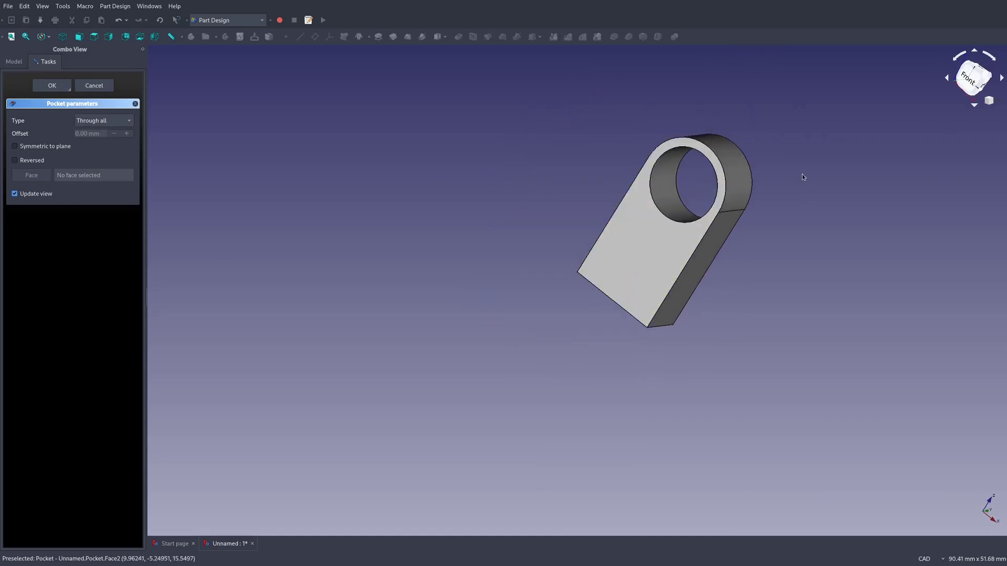
{"action": "middle_click_drag", "start_coordinate": [797, 253], "coordinate": [707, 188]}
{"action": "middle_click_drag", "start_coordinate": [747, 139], "coordinate": [640, 203]}
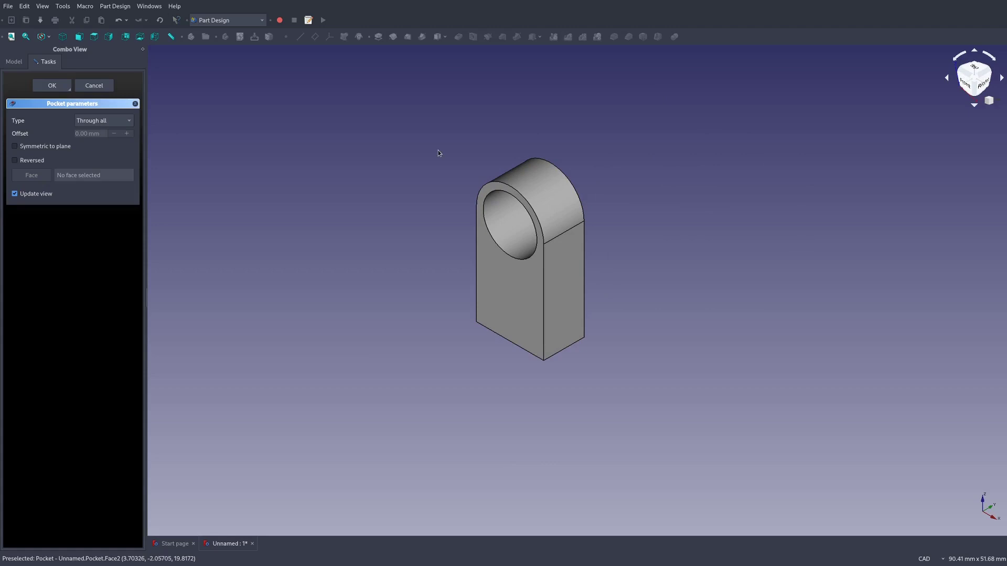
{"action": "left_click", "coordinate": [52, 85]}
Create a new sketch on the part's flat side face adjoining the hole face
{"action": "scroll", "coordinate": [639, 295], "scroll_direction": "up", "scroll_amount": 2}
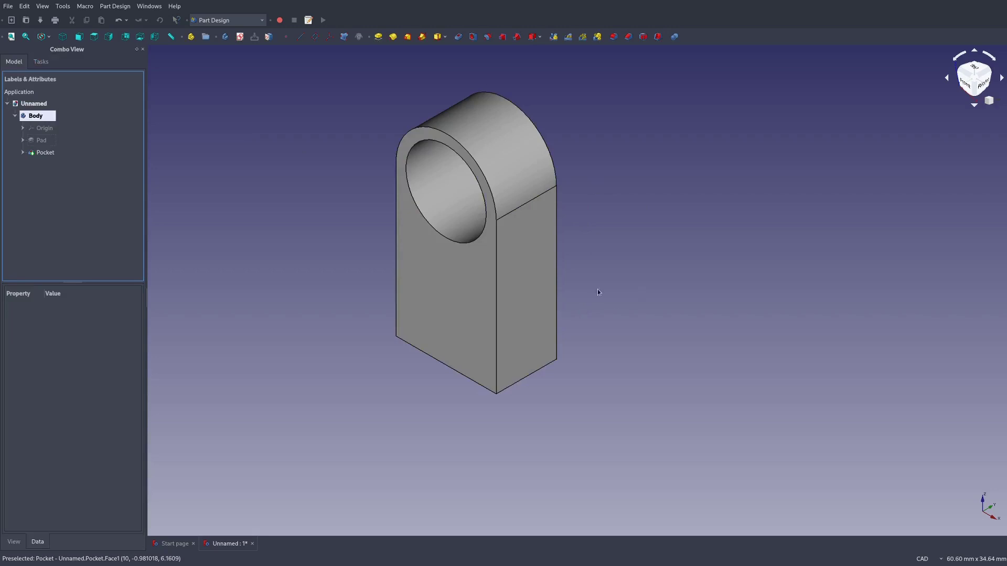
{"action": "middle_click_drag", "start_coordinate": [598, 318], "coordinate": [636, 338]}
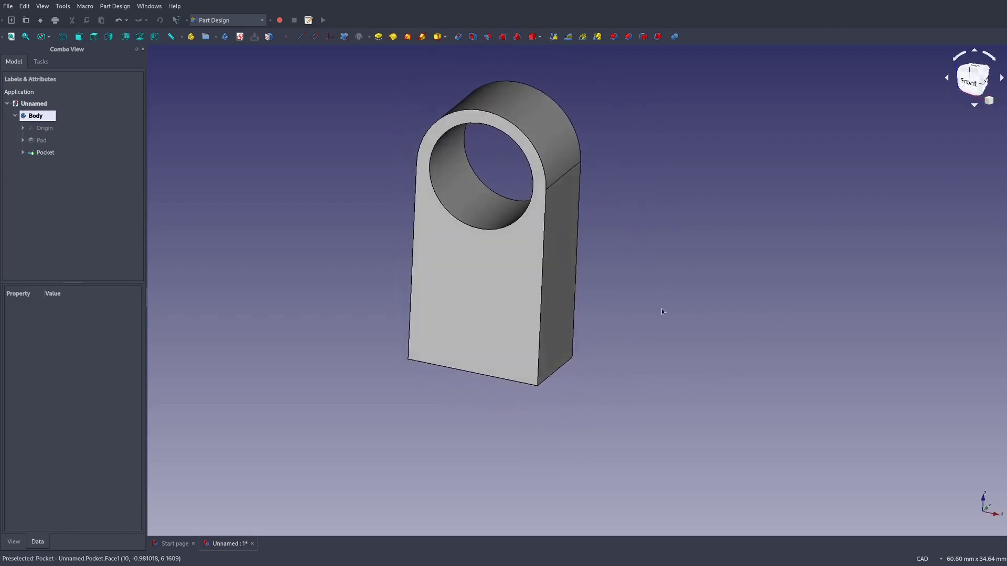
{"action": "key", "text": "0"}
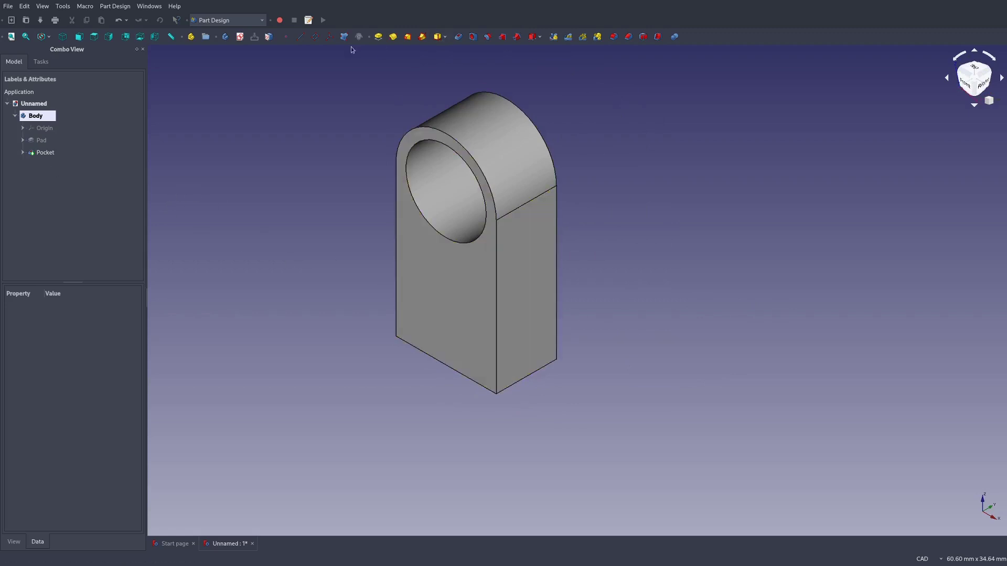
{"action": "left_click", "coordinate": [543, 265]}
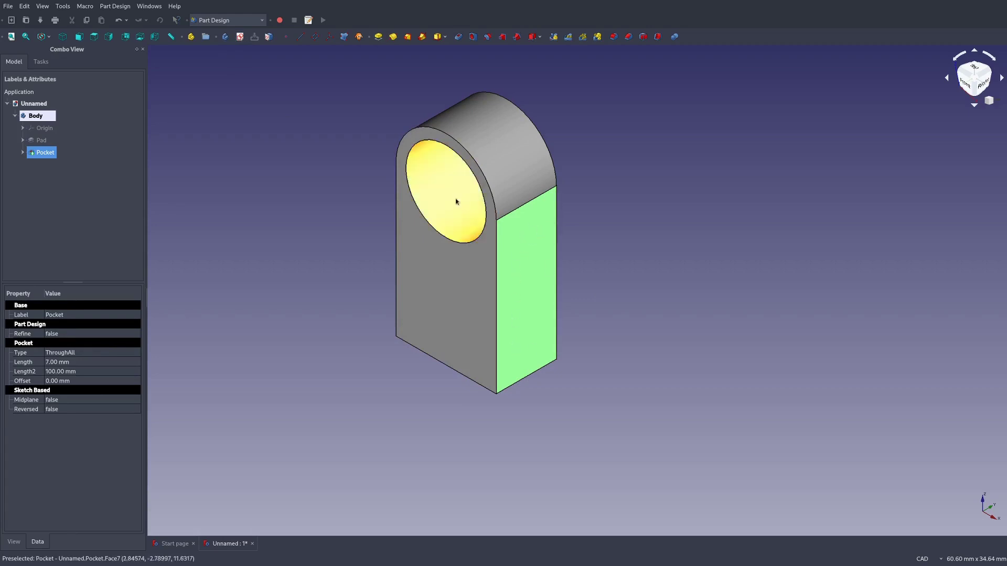
{"action": "left_click", "coordinate": [240, 37]}
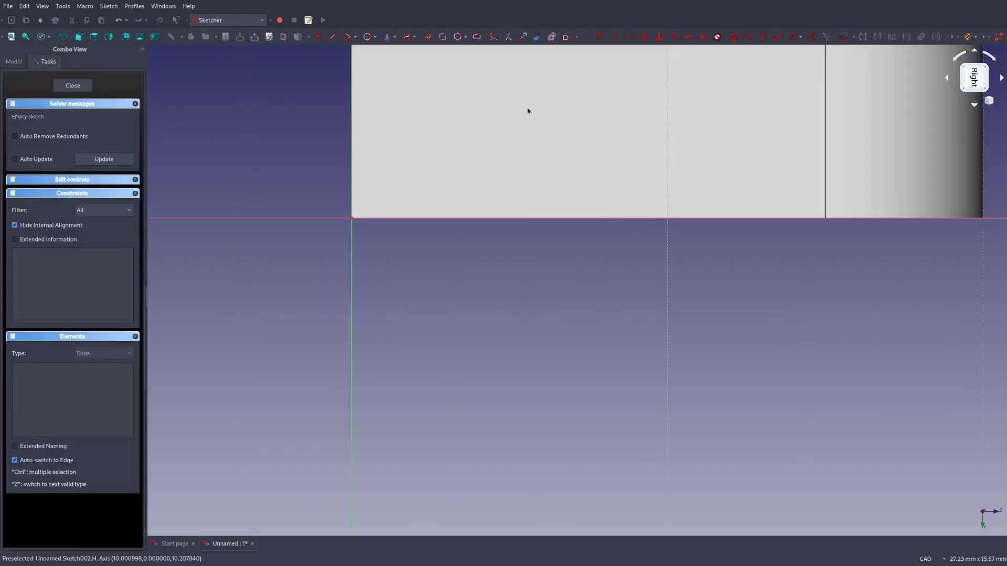
Draw a rectangle about 11.7 mm long inside the flat side face, clear of its edges
{"action": "scroll", "coordinate": [527, 108], "scroll_direction": "down", "scroll_amount": 3}
{"action": "left_click", "coordinate": [442, 37]}
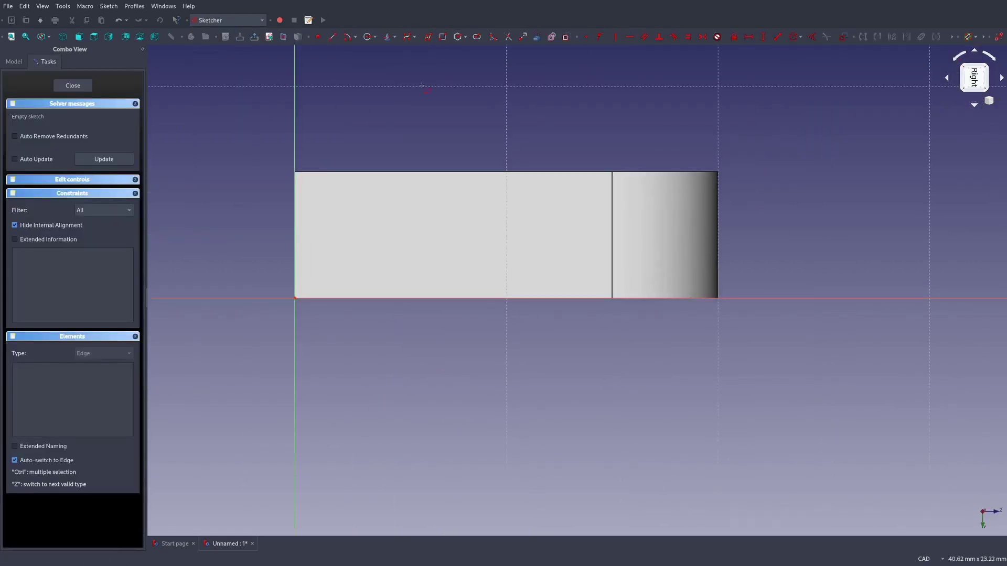
{"action": "left_click", "coordinate": [327, 199]}
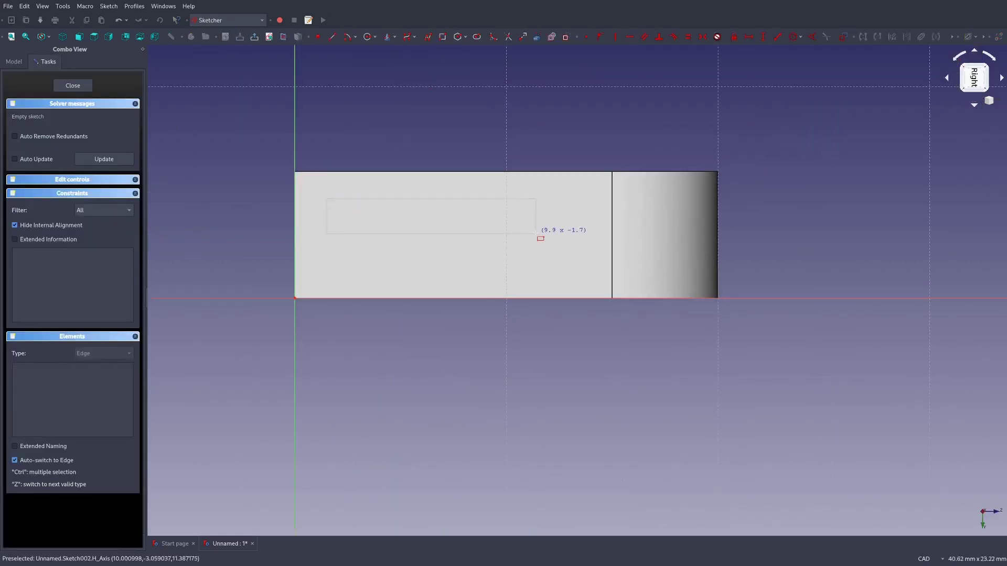
{"action": "left_click", "coordinate": [574, 265]}
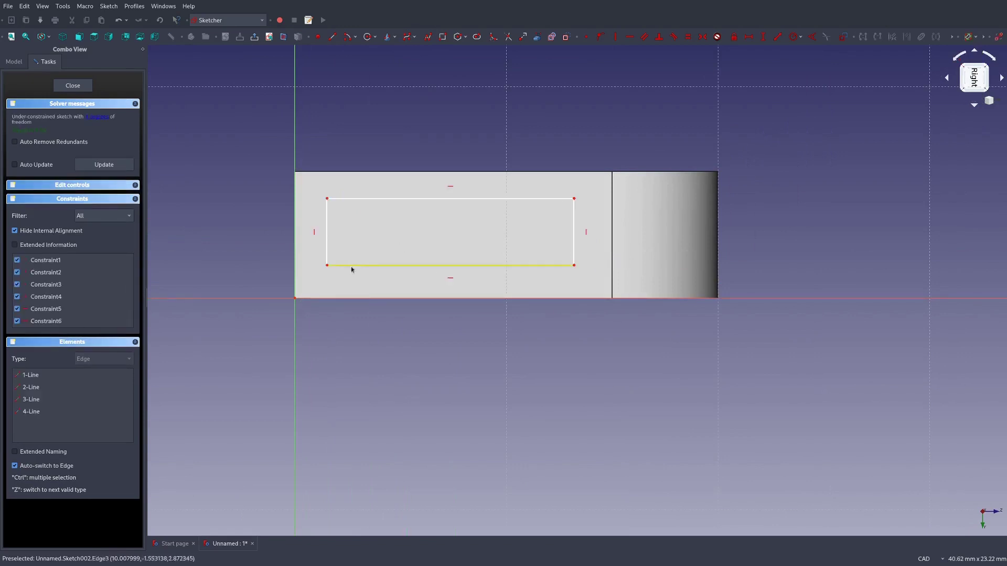
Constrain the horizontal distance from the origin to the rectangle's nearest corner to 1.5 mm and place the dimension below the part
{"action": "left_click", "coordinate": [296, 299]}
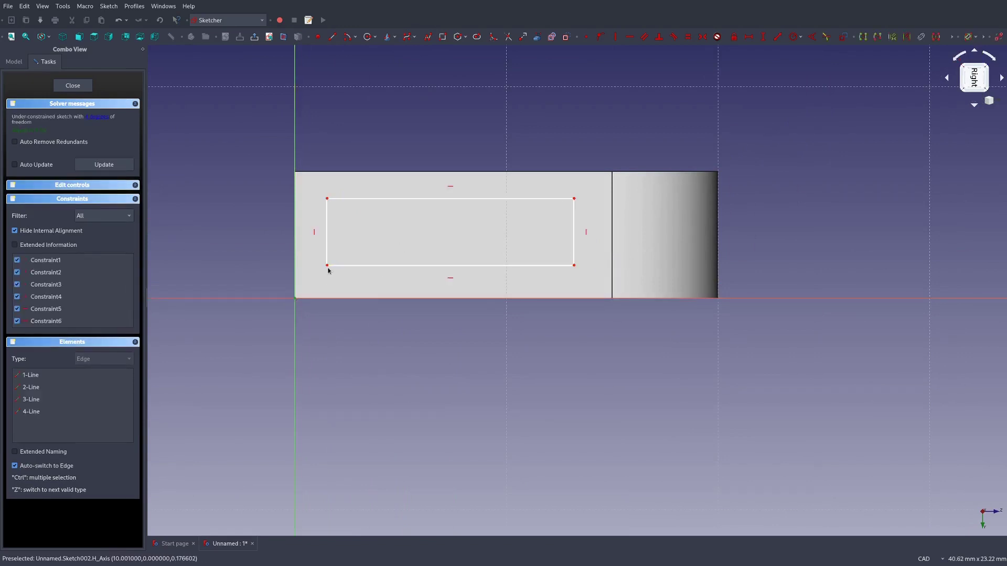
{"action": "left_click", "coordinate": [329, 269]}
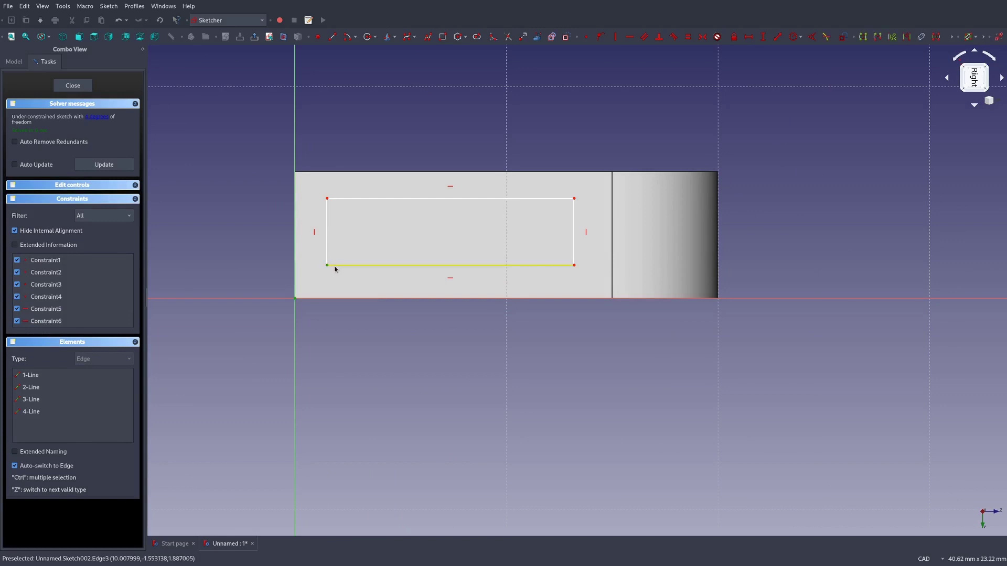
{"action": "key", "text": "i"}
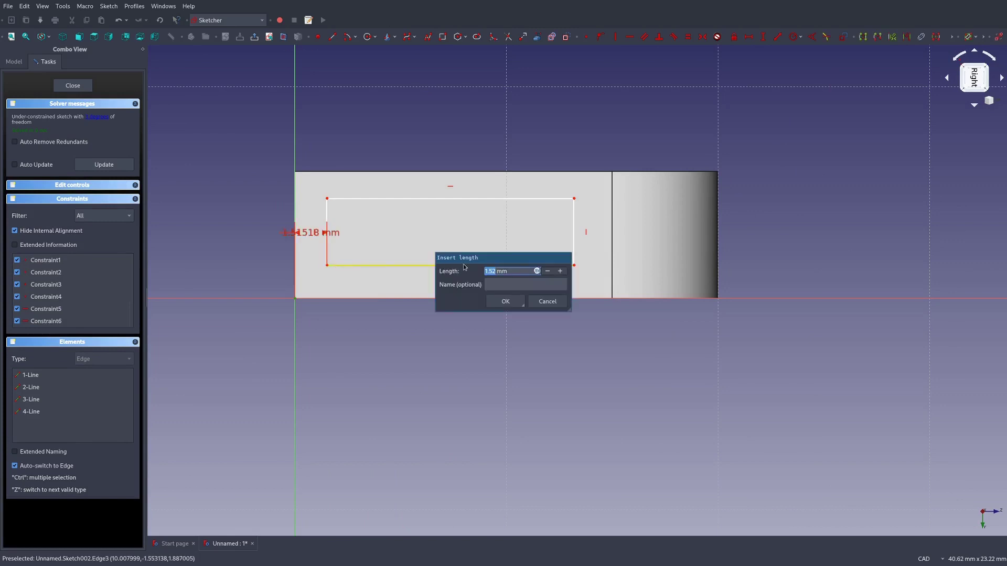
{"action": "type", "text": "1.5"}
{"action": "key", "text": "Return"}
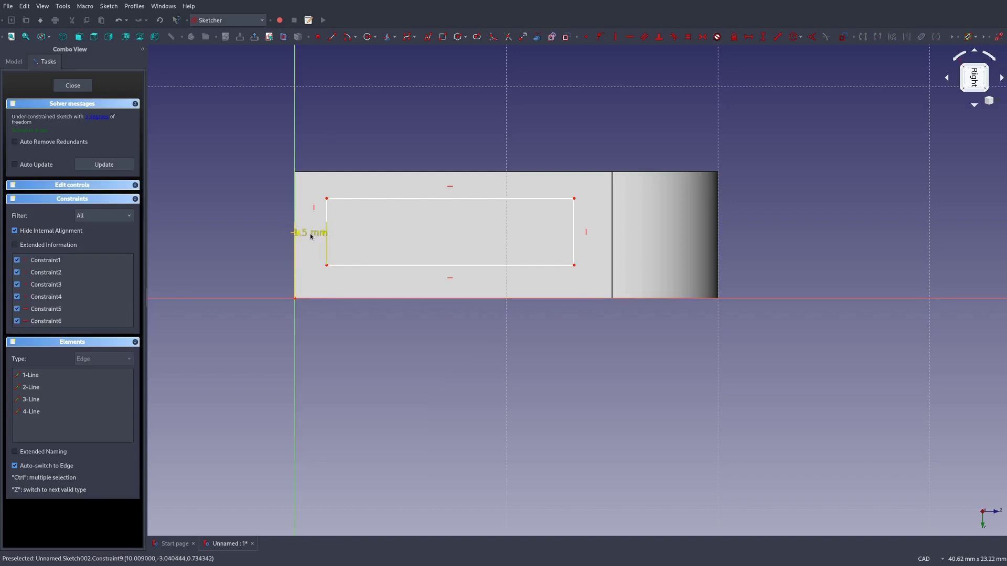
{"action": "mouse_move", "coordinate": [309, 233]}
{"action": "left_mouse_down"}
{"action": "mouse_move", "coordinate": [301, 344]}
{"action": "mouse_move", "coordinate": [310, 314]}
{"action": "mouse_move", "coordinate": [318, 322]}
{"action": "mouse_move", "coordinate": [292, 310]}
{"action": "left_mouse_up"}
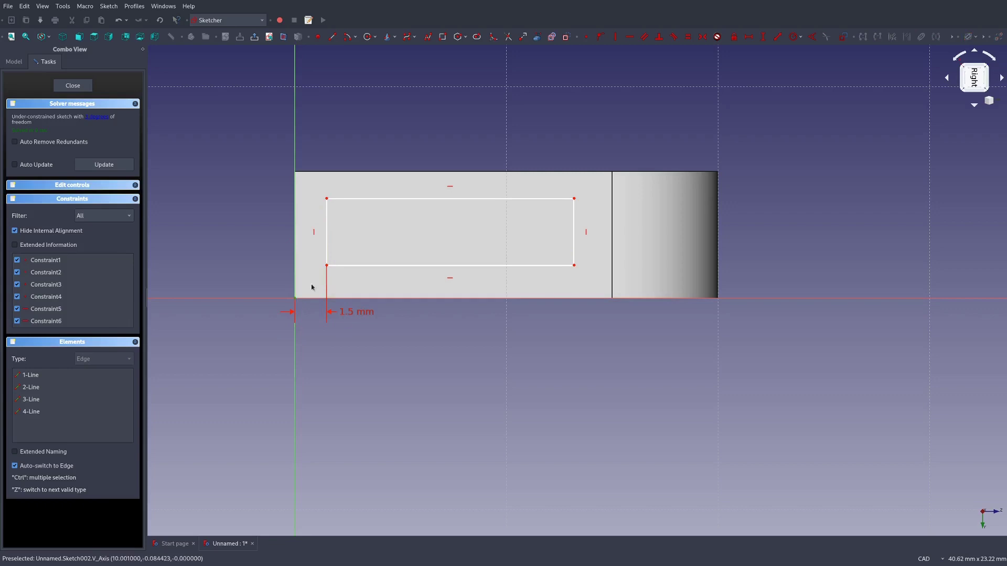
Constrain the vertical distance from the origin to the same rectangle corner to 1.5 mm and place the dimension beside the part
{"action": "left_click", "coordinate": [326, 266]}
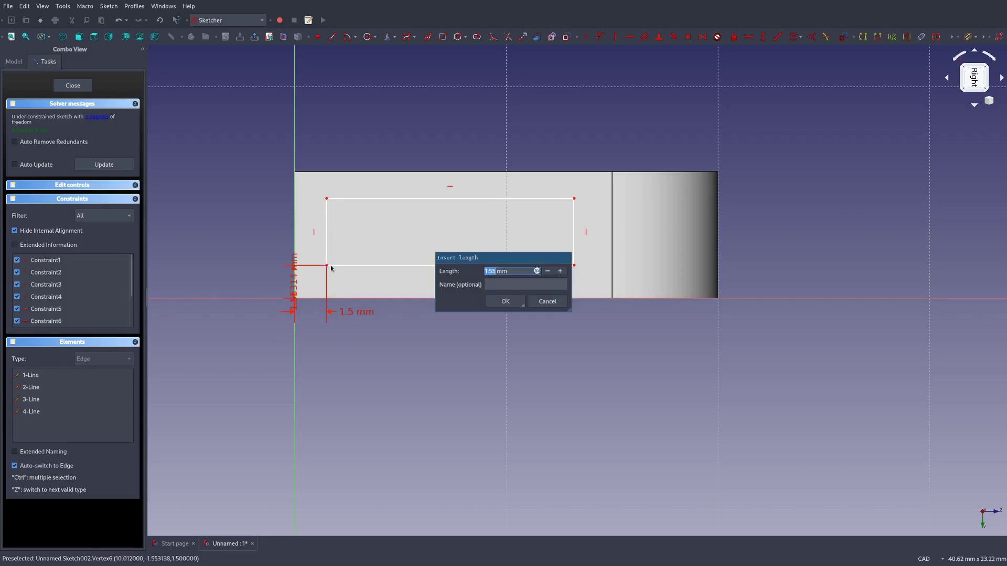
{"action": "key", "text": "Return"}
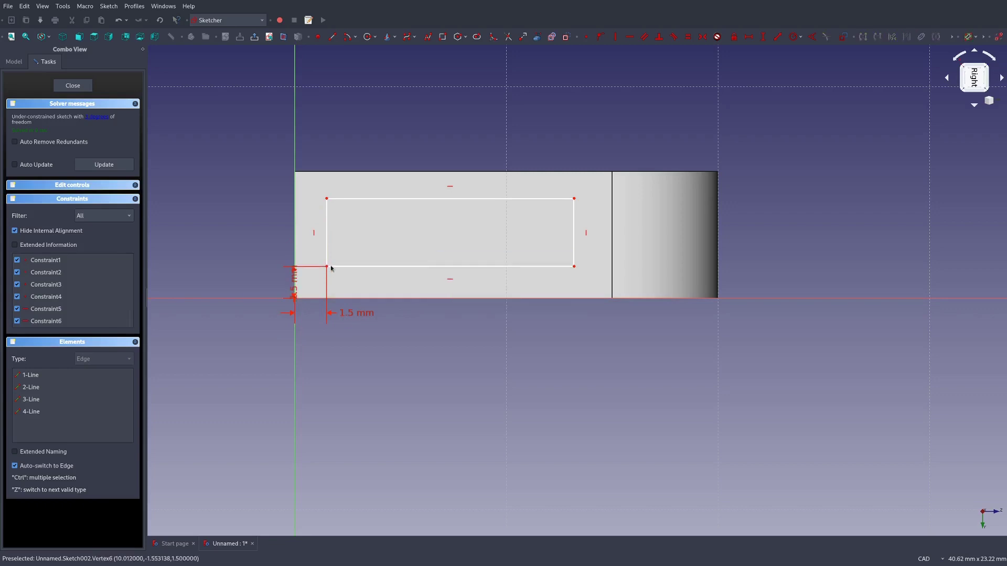
{"action": "left_click_drag", "start_coordinate": [297, 276], "coordinate": [266, 254]}
Constrain the rectangle's short side to 3 mm and place the dimension inside the rectangle
{"action": "left_click", "coordinate": [327, 219]}
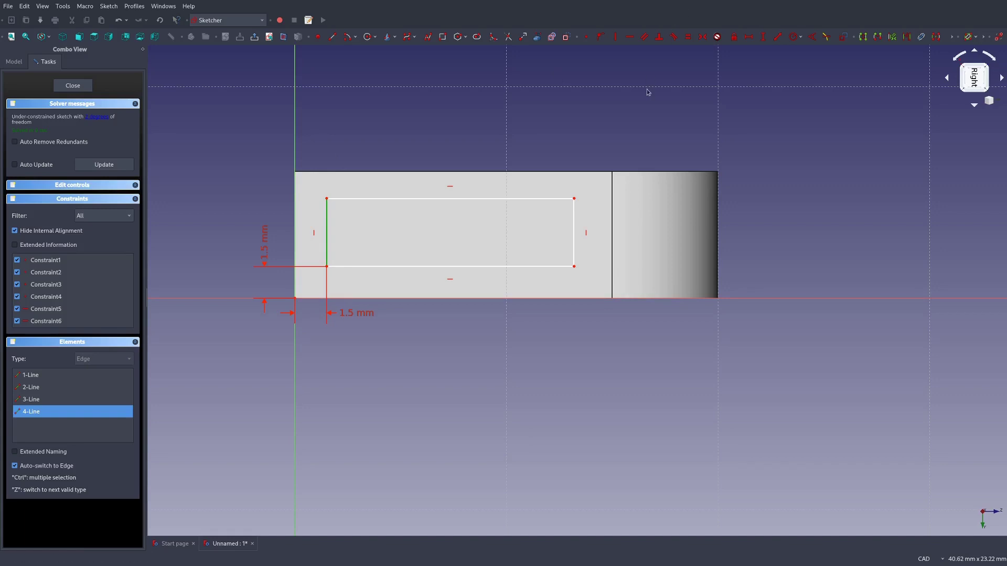
{"action": "type", "text": "i"}
{"action": "type", "text": "3"}
{"action": "key", "text": "Return"}
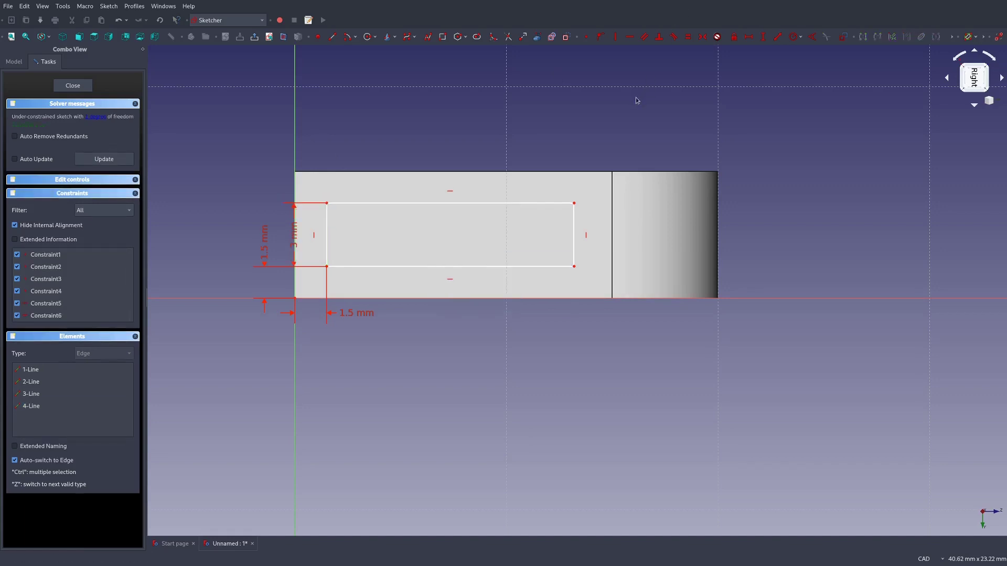
{"action": "left_click_drag", "start_coordinate": [293, 235], "coordinate": [346, 234]}
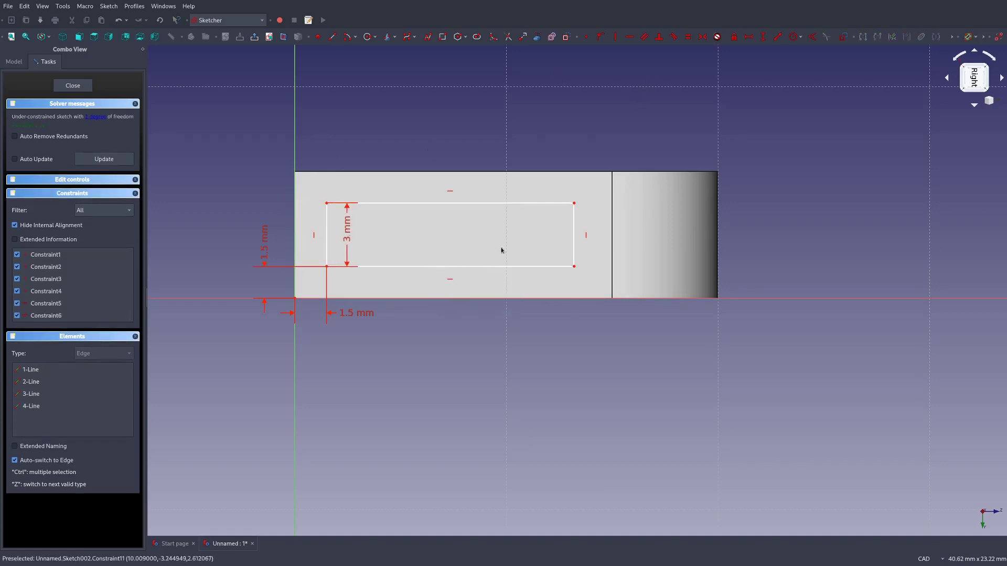
Constrain the rectangle's long side to 12 mm, place the dimension below it, and finish editing the sketch
{"action": "left_click", "coordinate": [467, 268]}
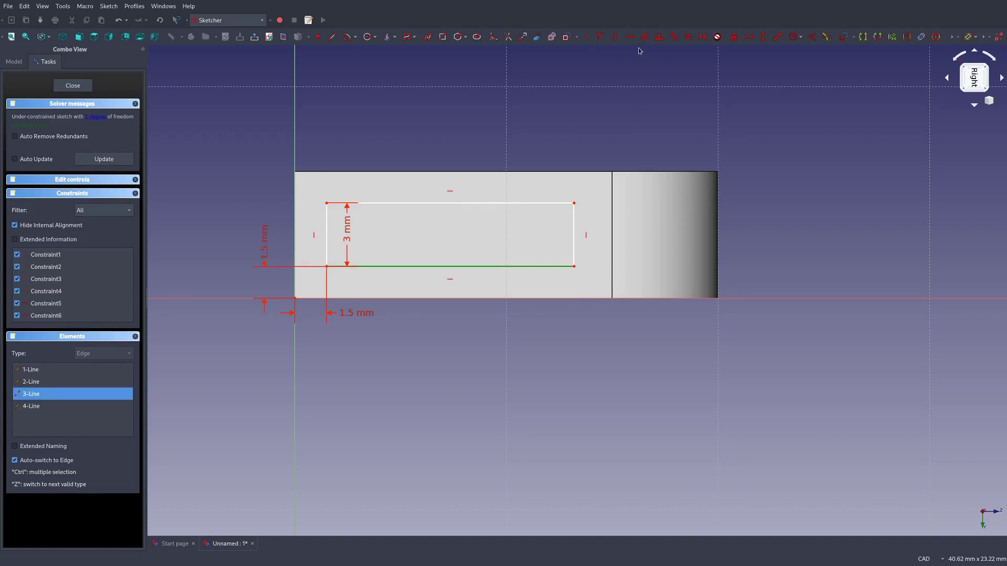
{"action": "type", "text": "l"}
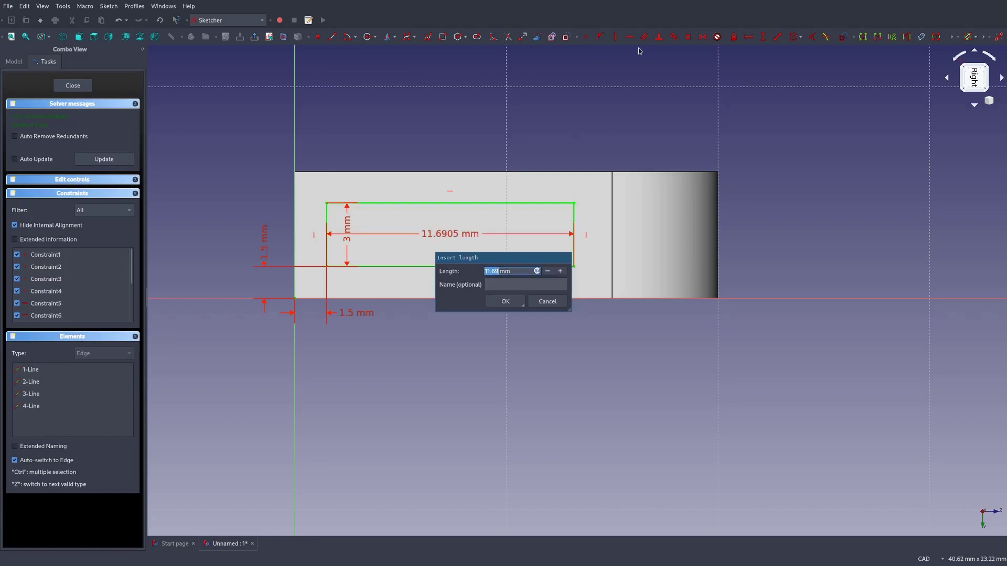
{"action": "type", "text": "12"}
{"action": "key", "text": "Return"}
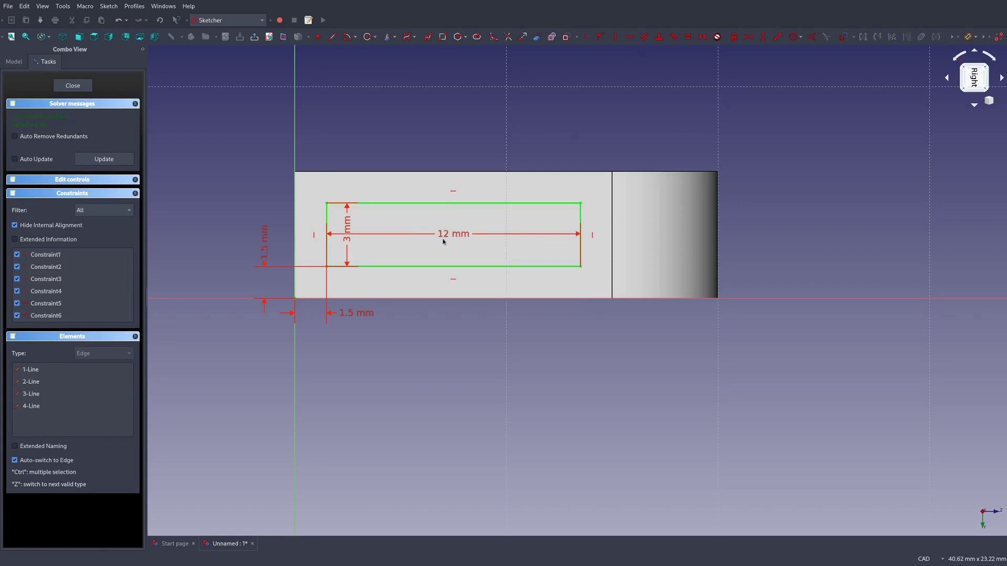
{"action": "left_click_drag", "start_coordinate": [454, 235], "coordinate": [453, 277]}
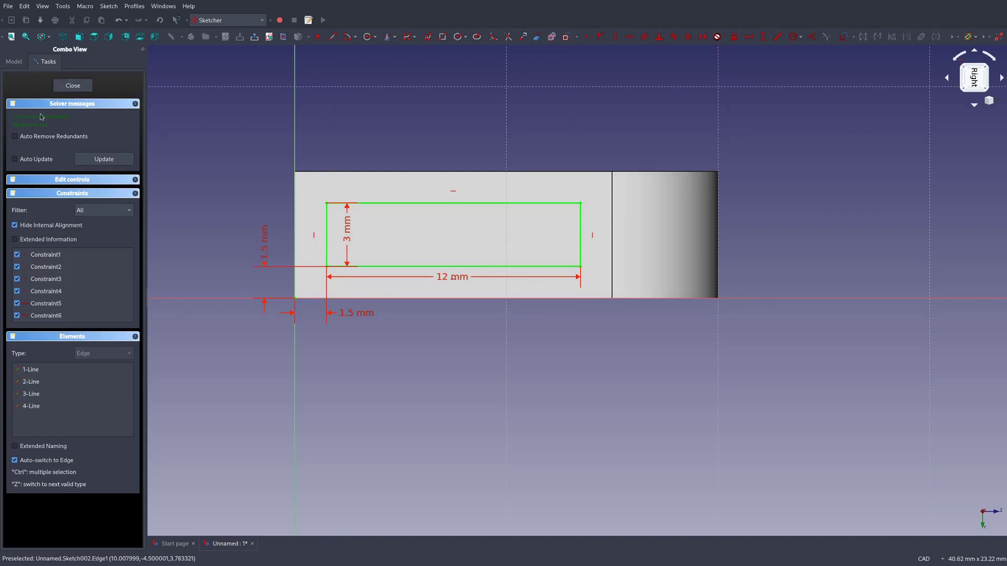
{"action": "left_click", "coordinate": [72, 86]}
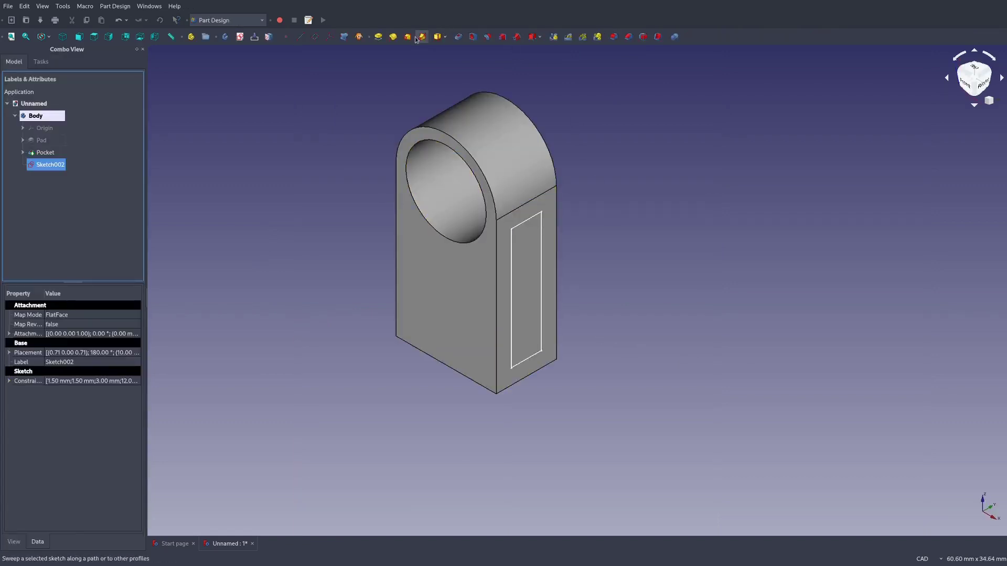
Cut an 8 mm deep Pocket from the rectangle sketch, inspecting where it meets the round hole before accepting
{"action": "left_click", "coordinate": [459, 38]}
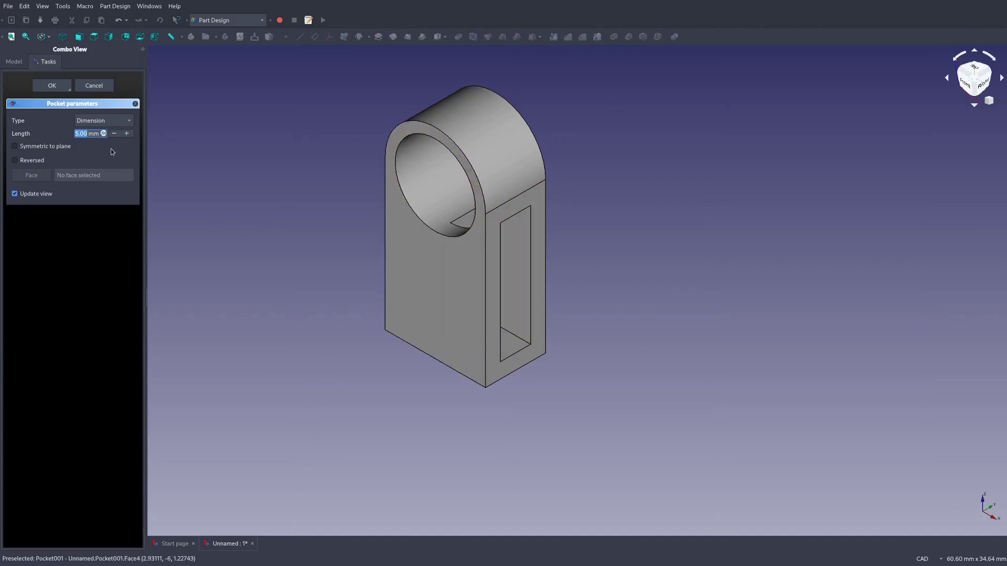
{"action": "type", "text": "8"}
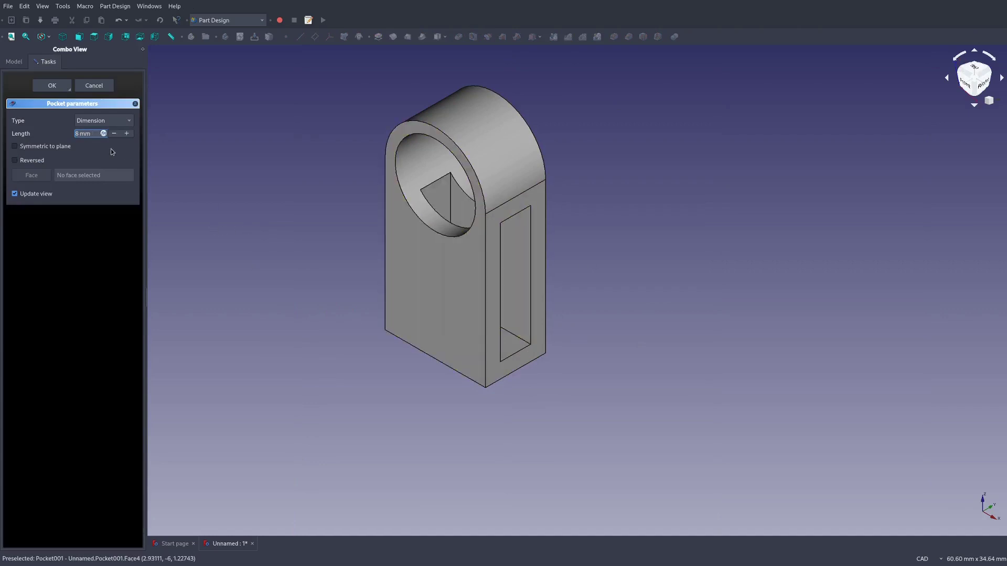
{"action": "scroll", "coordinate": [398, 187], "scroll_direction": "up", "scroll_amount": 6}
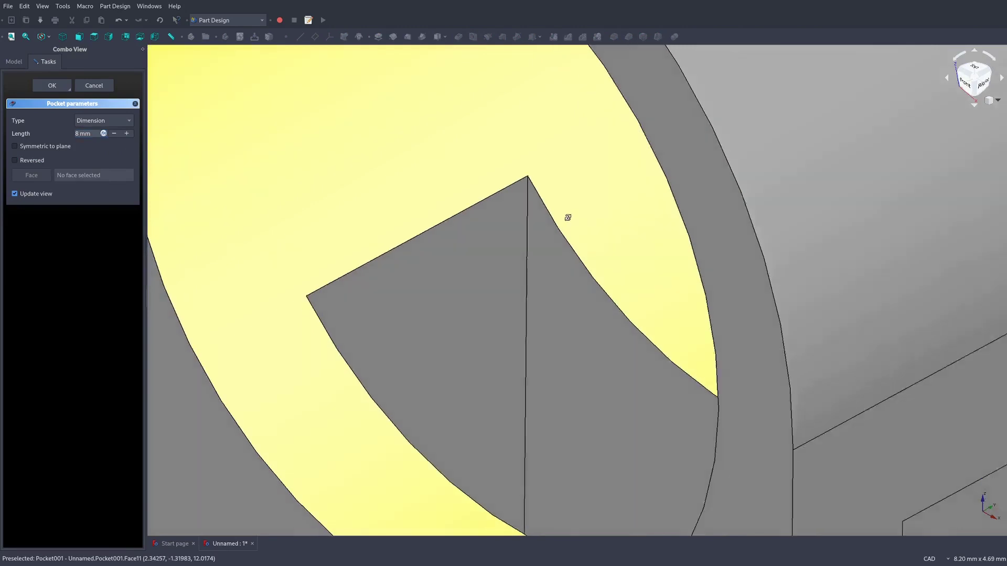
{"action": "middle_click_drag", "start_coordinate": [568, 217], "coordinate": [622, 124]}
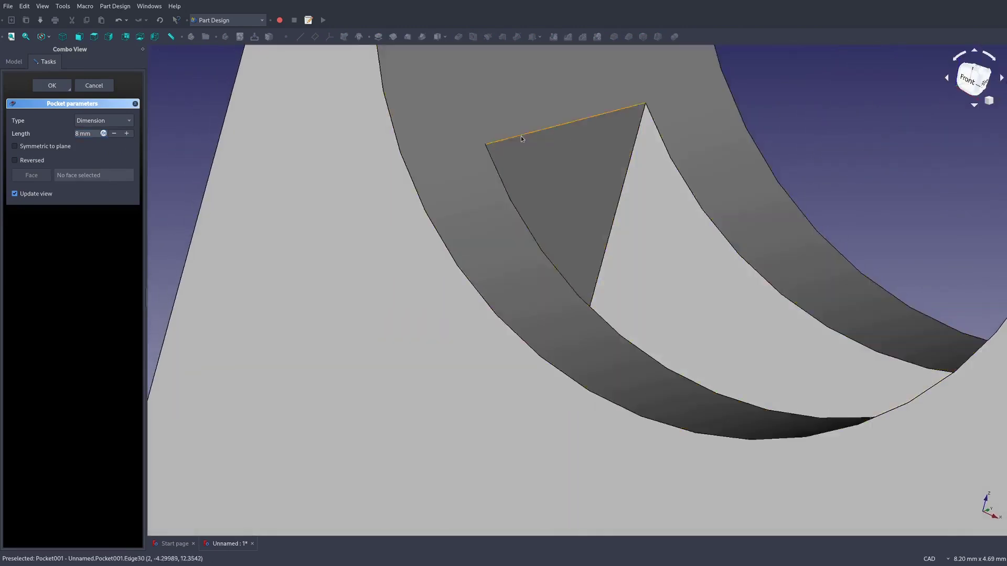
{"action": "scroll", "coordinate": [580, 198], "scroll_direction": "down", "scroll_amount": 5}
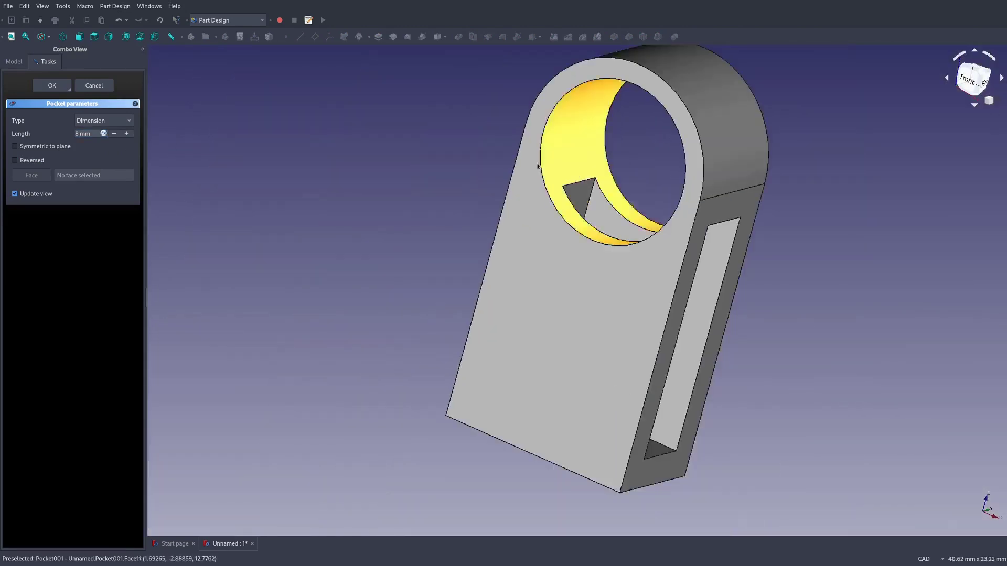
{"action": "left_click", "coordinate": [52, 85]}
Set the length of the base Pad to 8 mm
{"action": "scroll", "coordinate": [476, 186], "scroll_direction": "down", "scroll_amount": 4}
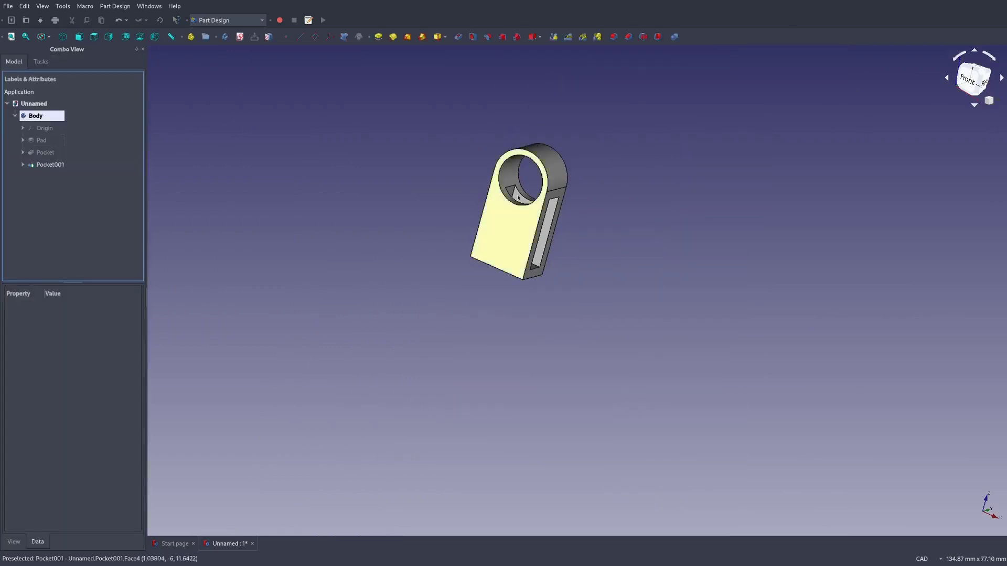
{"action": "middle_click_drag", "start_coordinate": [519, 197], "coordinate": [404, 212]}
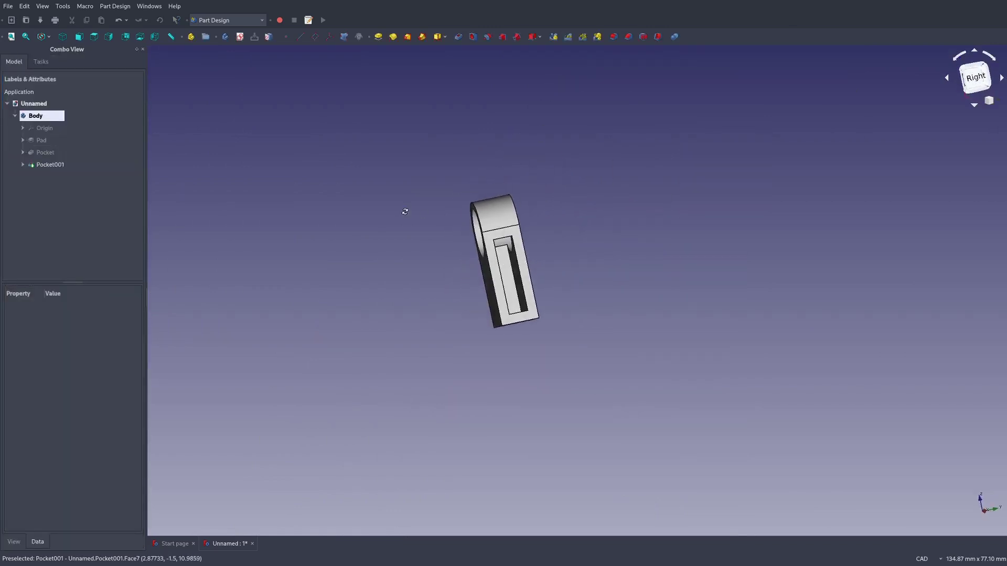
{"action": "key", "text": "0"}
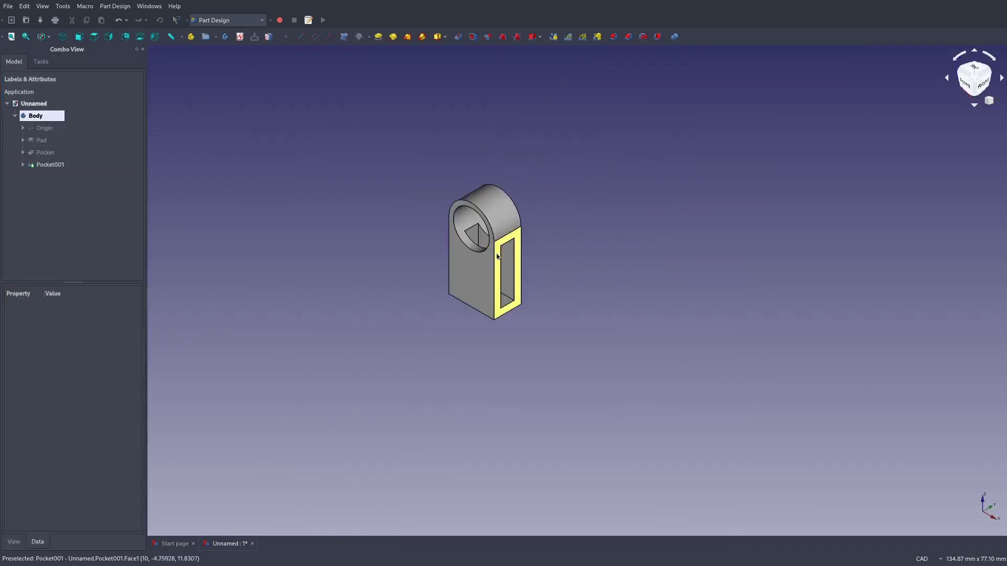
{"action": "scroll", "coordinate": [497, 256], "scroll_direction": "up", "scroll_amount": 6}
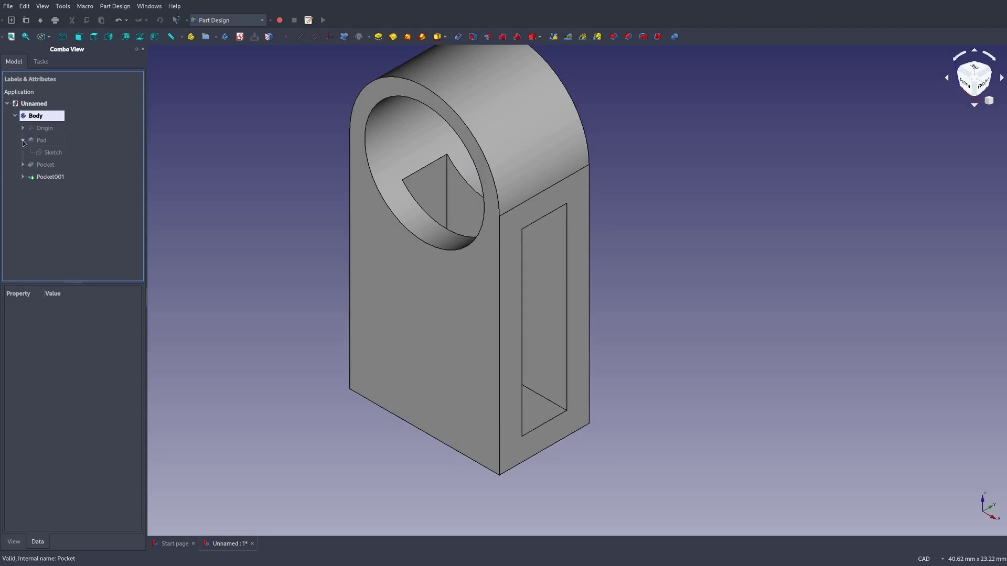
{"action": "left_click", "coordinate": [22, 141]}
{"action": "left_click", "coordinate": [39, 141]}
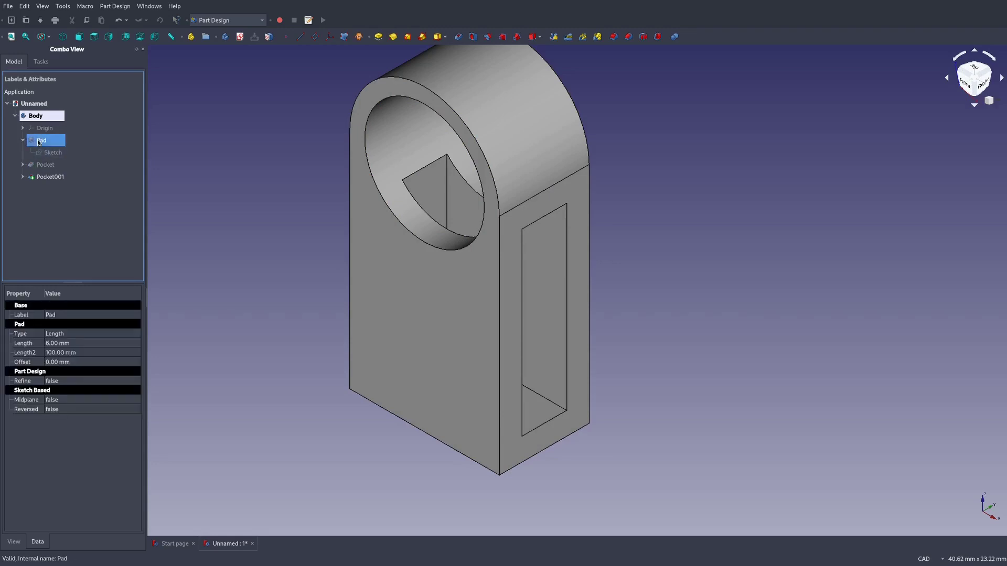
{"action": "left_click", "coordinate": [55, 343]}
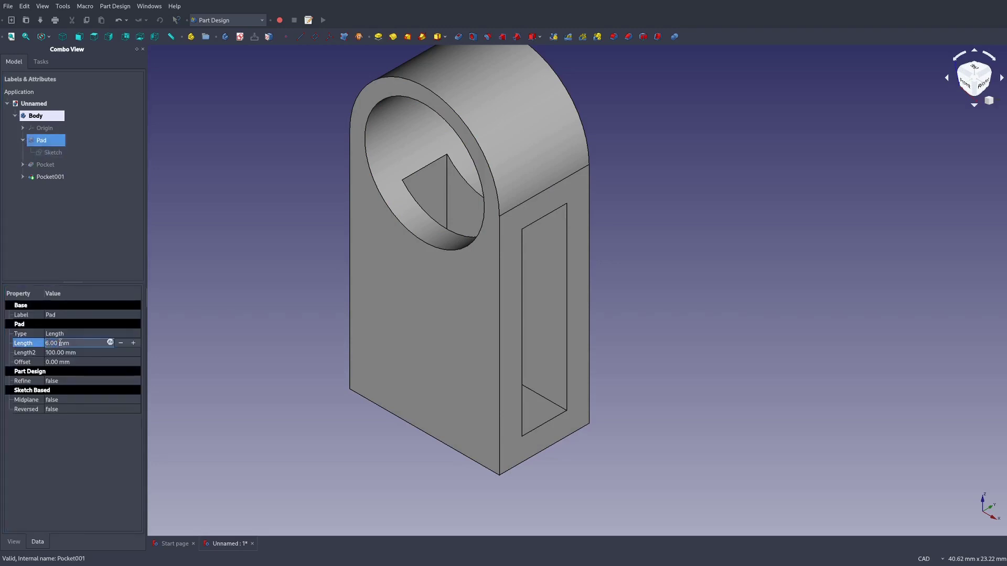
{"action": "type", "text": "8"}
{"action": "scroll", "coordinate": [557, 254], "scroll_direction": "down", "scroll_amount": 4}
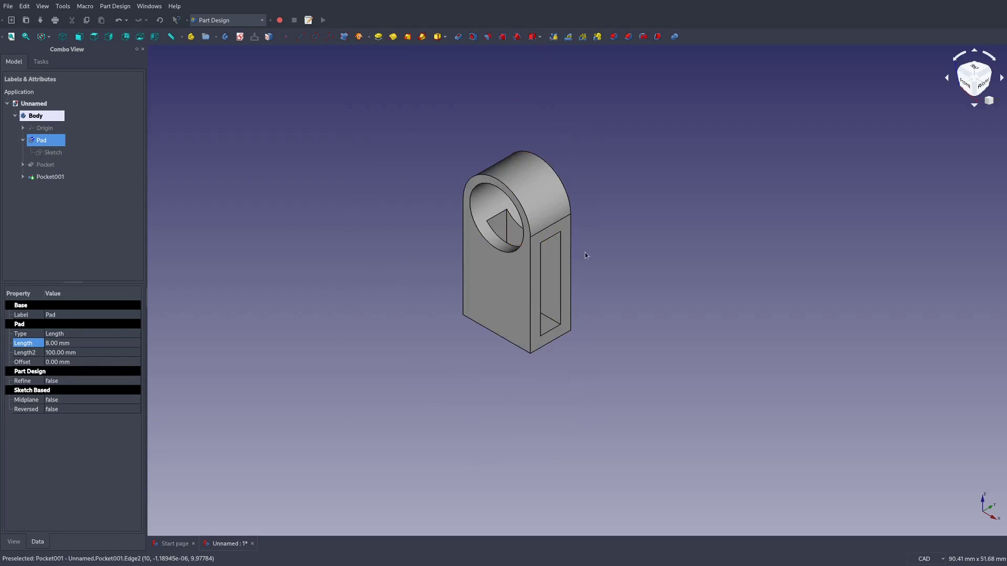
Apply the Pad's 8 mm length and inspect the thicker part around the round hole and side pocket
{"action": "key", "text": "Return"}
{"action": "scroll", "coordinate": [404, 278], "scroll_direction": "up", "scroll_amount": 5}
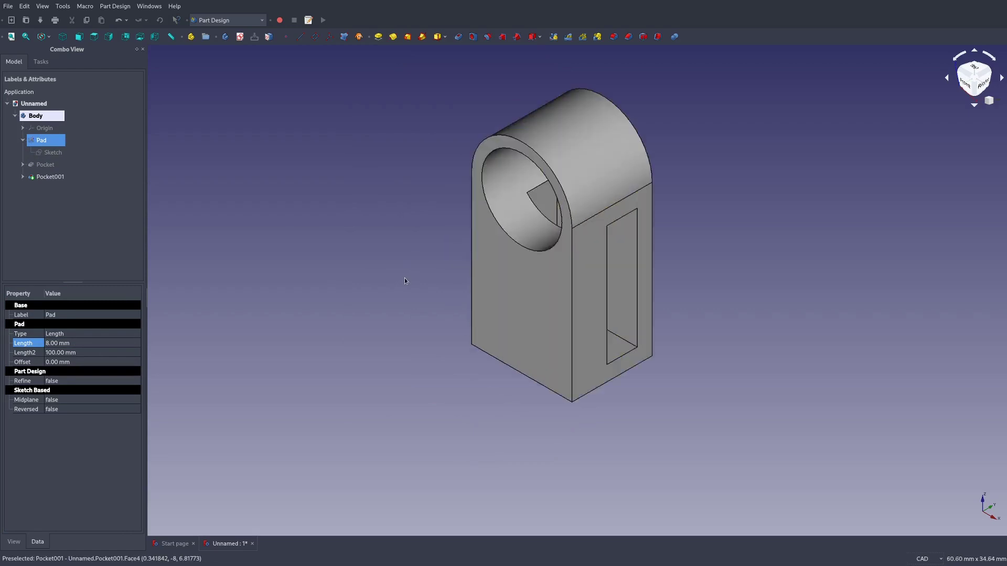
{"action": "middle_click_drag", "start_coordinate": [414, 321], "coordinate": [524, 316]}
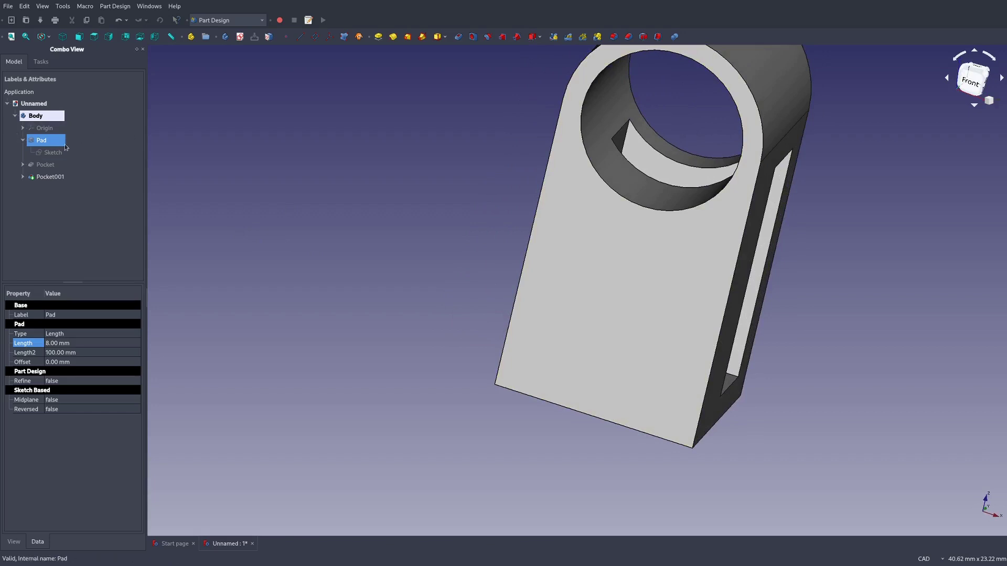
{"action": "left_click", "coordinate": [50, 178]}
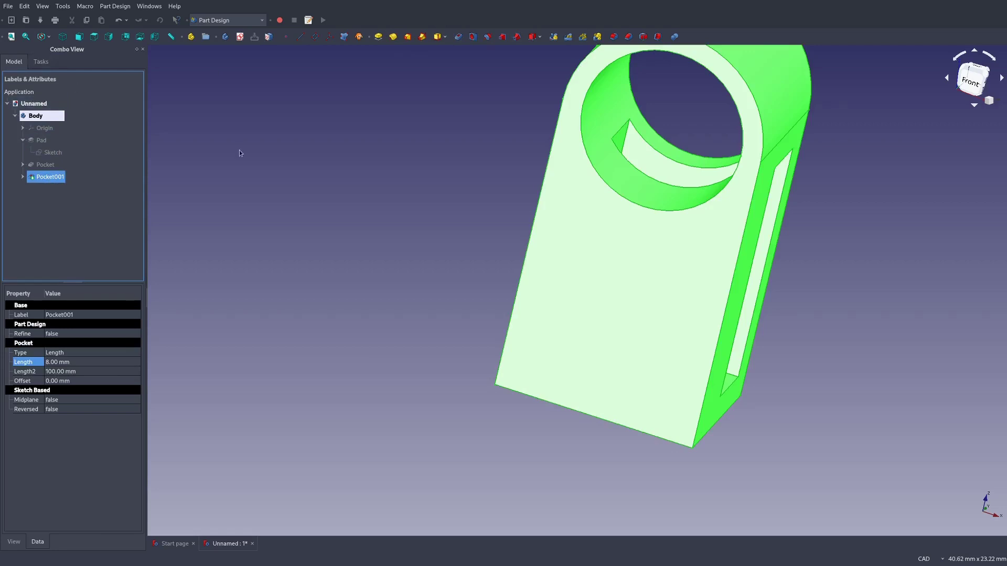
{"action": "scroll", "coordinate": [427, 136], "scroll_direction": "down", "scroll_amount": 4}
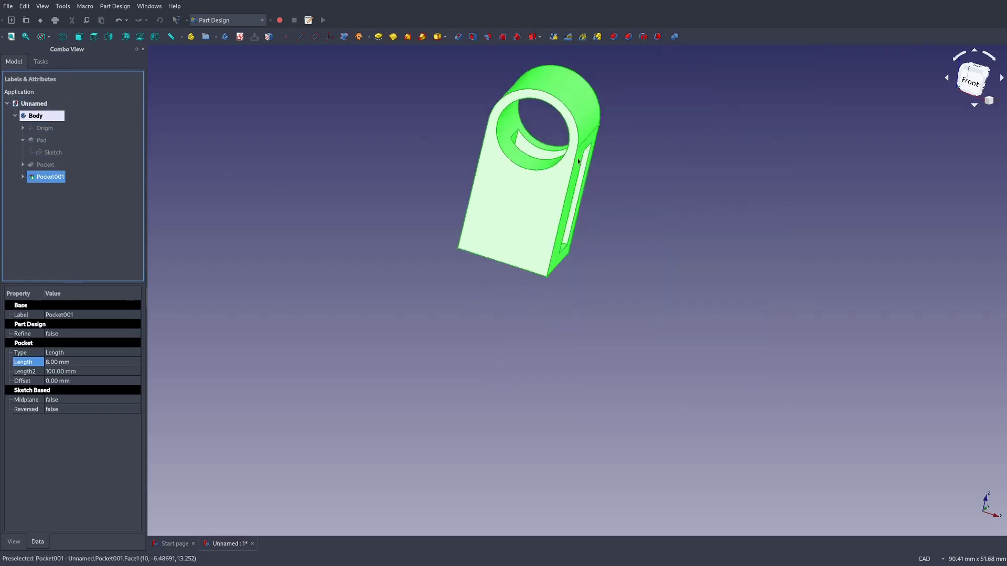
{"action": "middle_click_drag", "start_coordinate": [649, 189], "coordinate": [531, 228]}
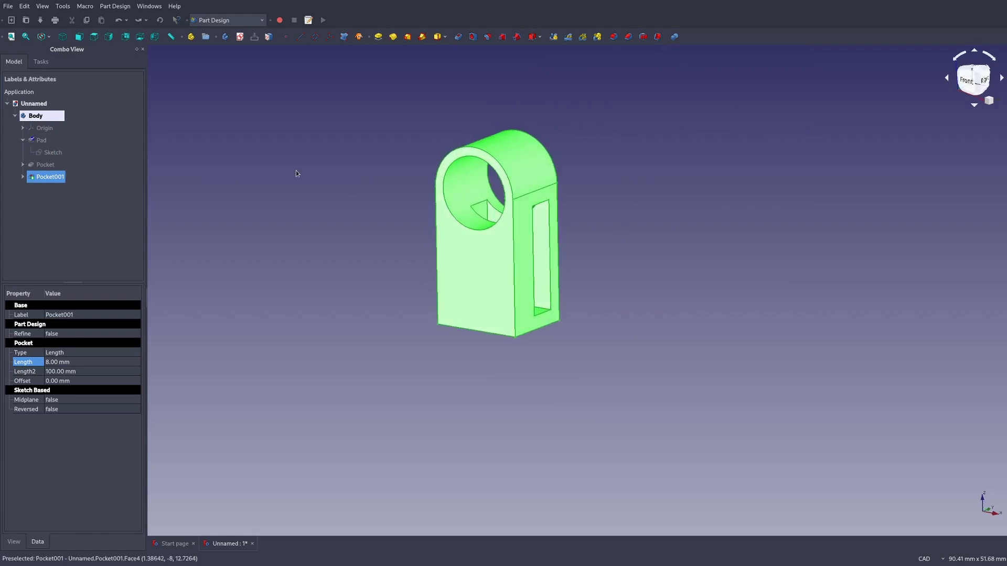
Undo the last change to the Pad's length and show the part in isometric view
{"action": "key", "text": "Delete"}
{"action": "key", "text": "ctrl+z"}
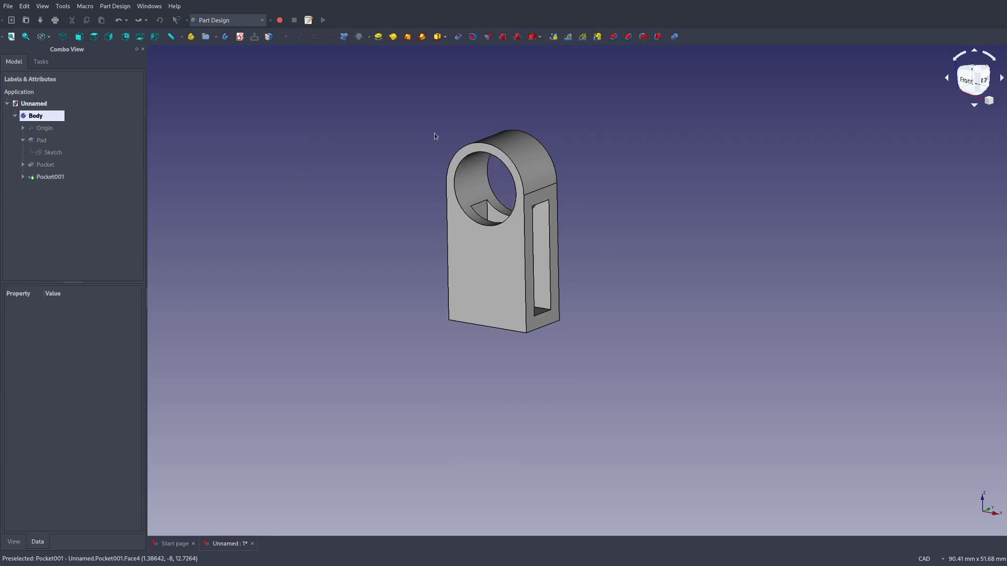
{"action": "scroll", "coordinate": [605, 160], "scroll_direction": "up", "scroll_amount": 4}
{"action": "scroll", "coordinate": [540, 202], "scroll_direction": "down", "scroll_amount": 2}
{"action": "middle_click_drag", "start_coordinate": [540, 203], "coordinate": [523, 270]}
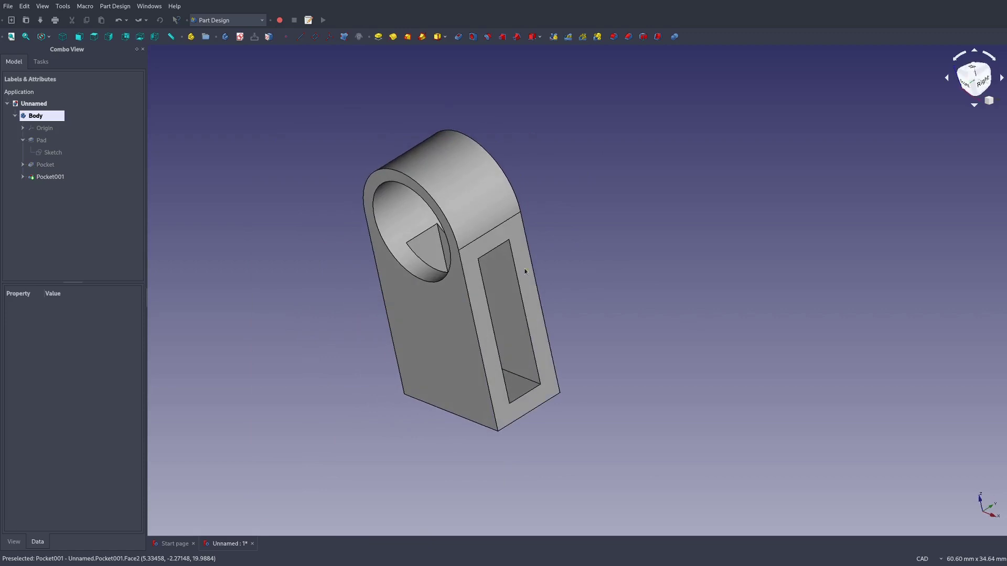
{"action": "key", "text": "0"}
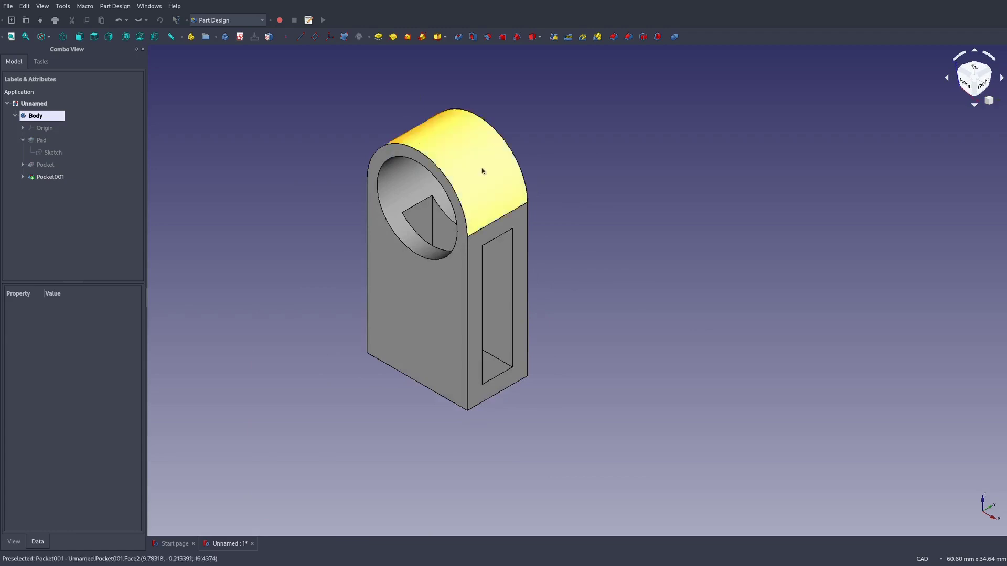
Switch to the Part workbench
{"action": "left_click", "coordinate": [247, 21]}
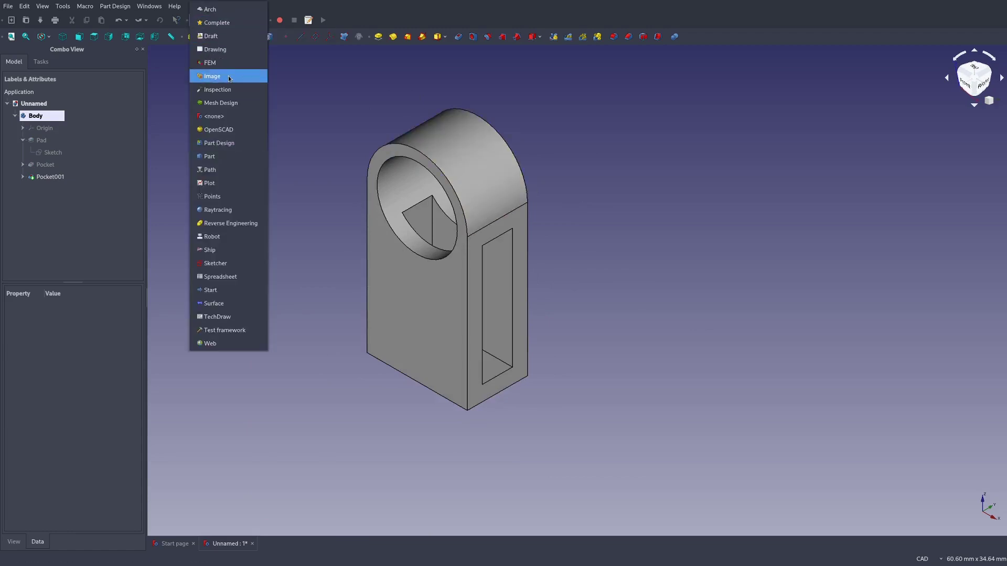
{"action": "left_click", "coordinate": [227, 158]}
{"action": "scroll", "coordinate": [603, 181], "scroll_direction": "down", "scroll_amount": 3}
{"action": "scroll", "coordinate": [561, 184], "scroll_direction": "up", "scroll_amount": 3}
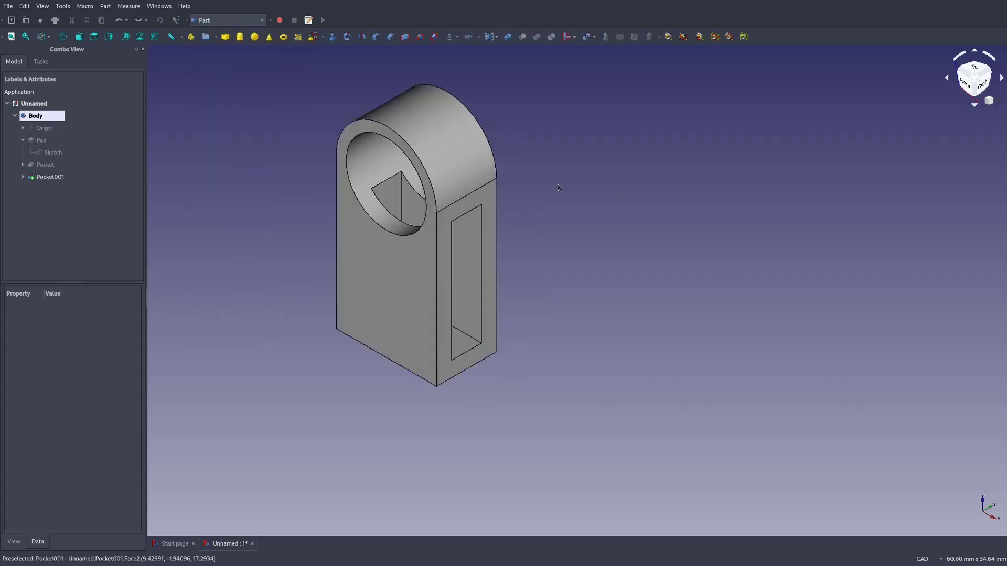
Try shifting the Body along X to 4 mm and bring its X position back to 0 mm
{"action": "left_click", "coordinate": [36, 116]}
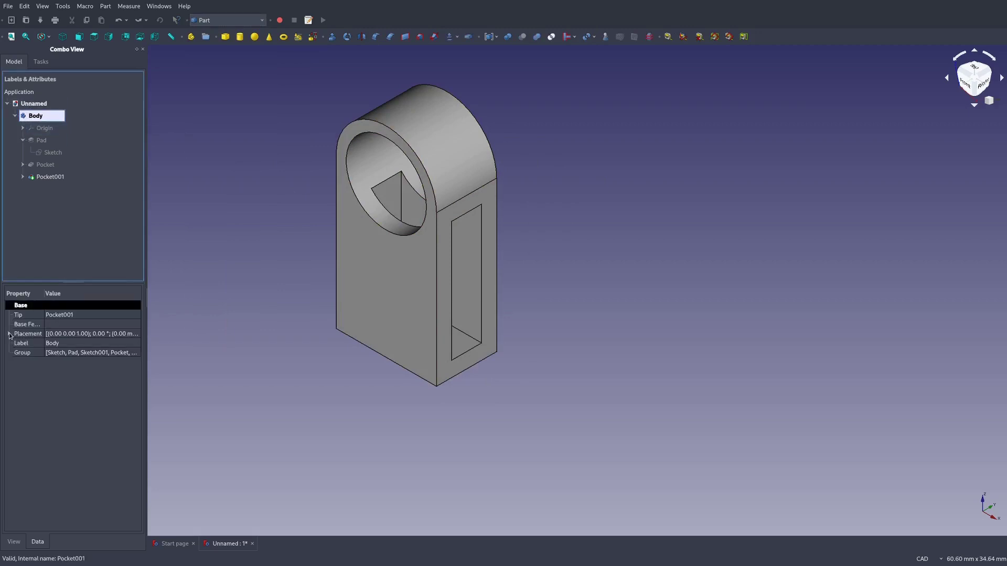
{"action": "left_click", "coordinate": [16, 362]}
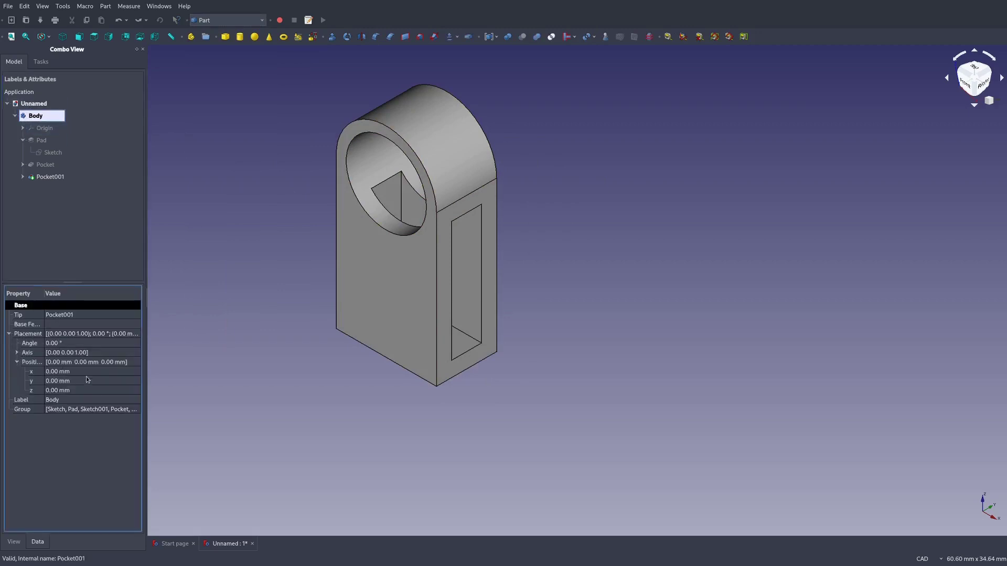
{"action": "left_click", "coordinate": [133, 372]}
{"action": "left_click", "coordinate": [132, 372]}
{"action": "left_click", "coordinate": [133, 371]}
{"action": "left_click", "coordinate": [132, 371]}
{"action": "left_click", "coordinate": [132, 372]}
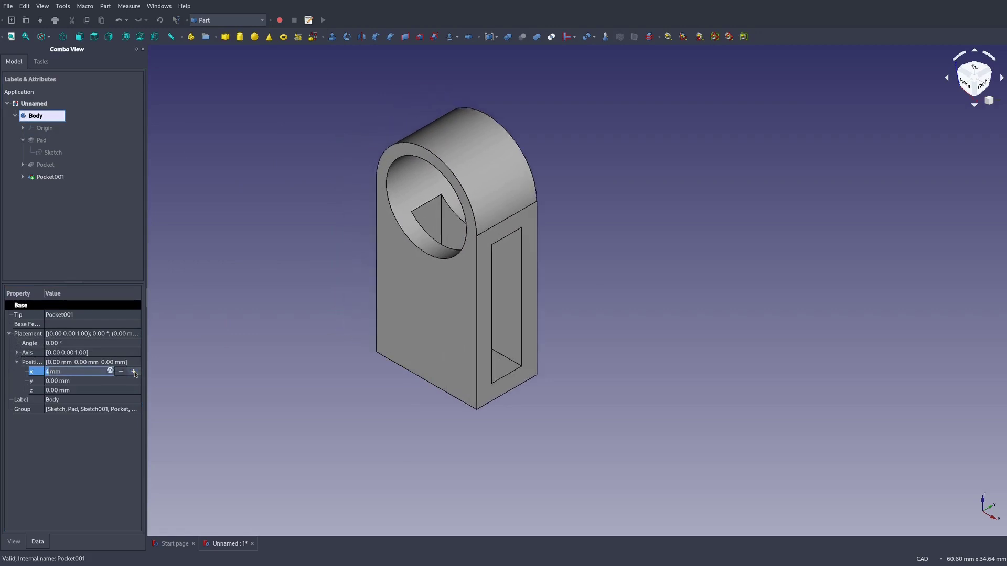
{"action": "left_click", "coordinate": [121, 371]}
{"action": "left_click", "coordinate": [120, 371]}
{"action": "left_click", "coordinate": [121, 371]}
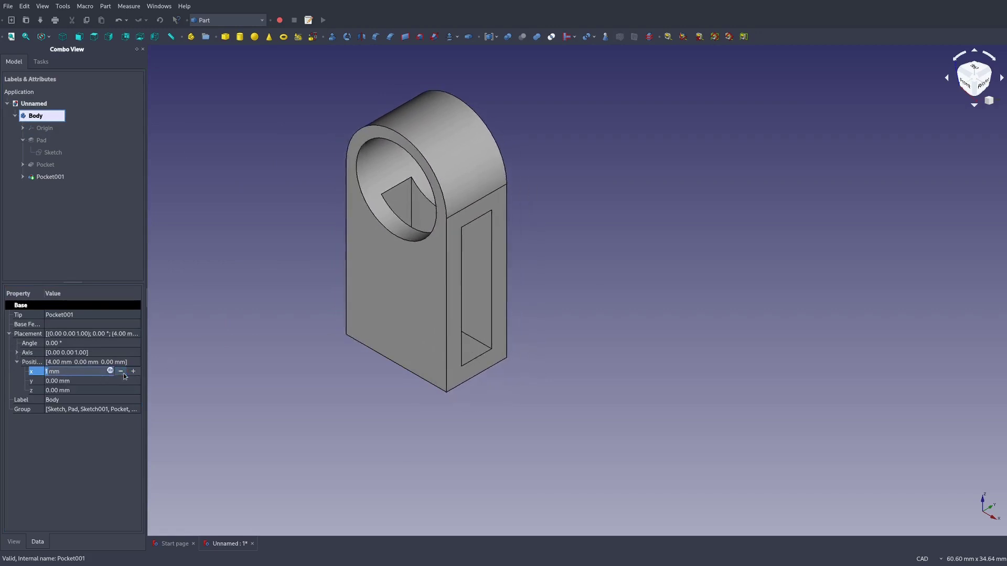
{"action": "left_click", "coordinate": [121, 372]}
{"action": "left_click", "coordinate": [218, 294]}
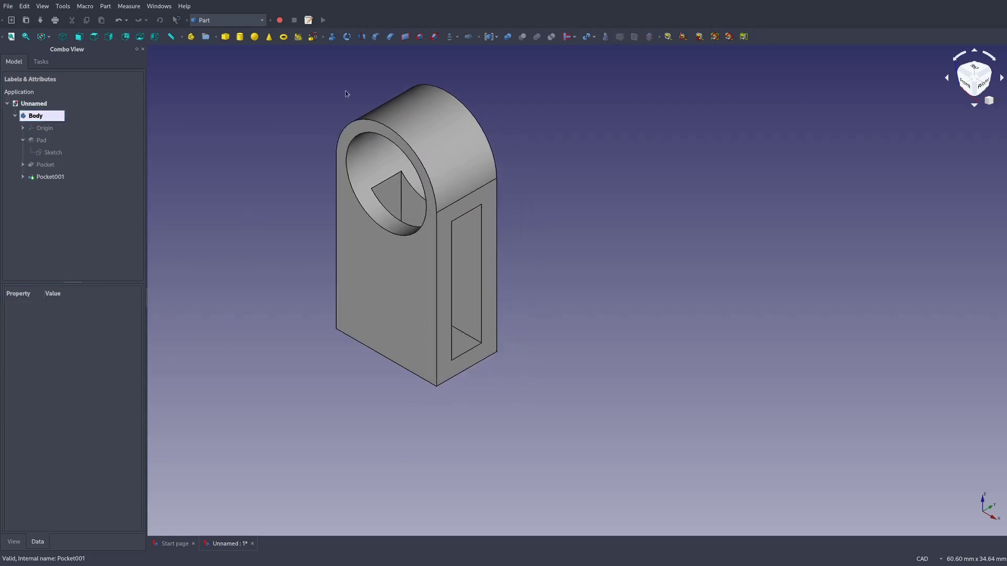
Add a primitive Cylinder to the model and set its radius to 4 mm
{"action": "left_click", "coordinate": [240, 37]}
{"action": "scroll", "coordinate": [800, 287], "scroll_direction": "down", "scroll_amount": 4}
{"action": "middle_click_drag", "start_coordinate": [801, 286], "coordinate": [673, 324]}
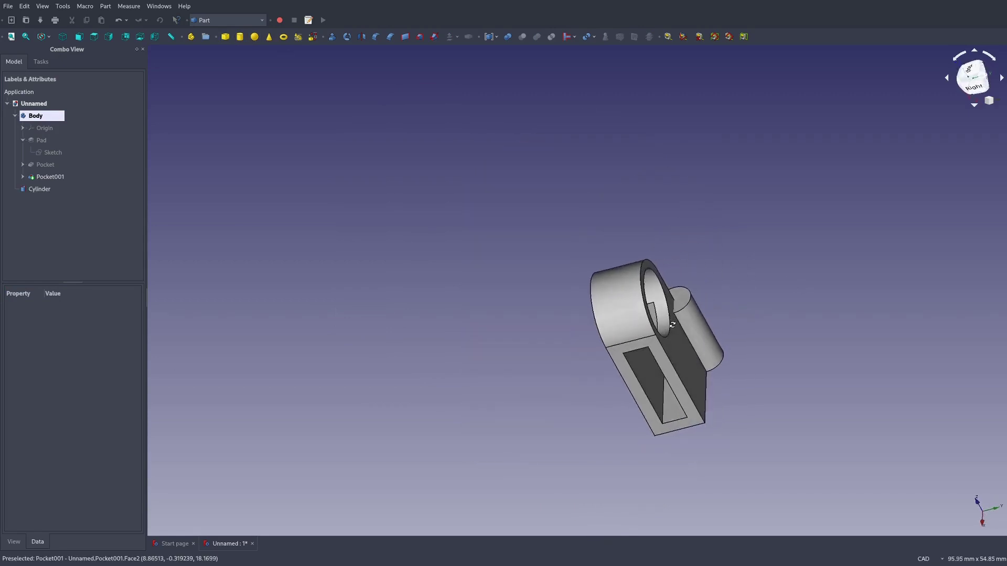
{"action": "left_click", "coordinate": [43, 189]}
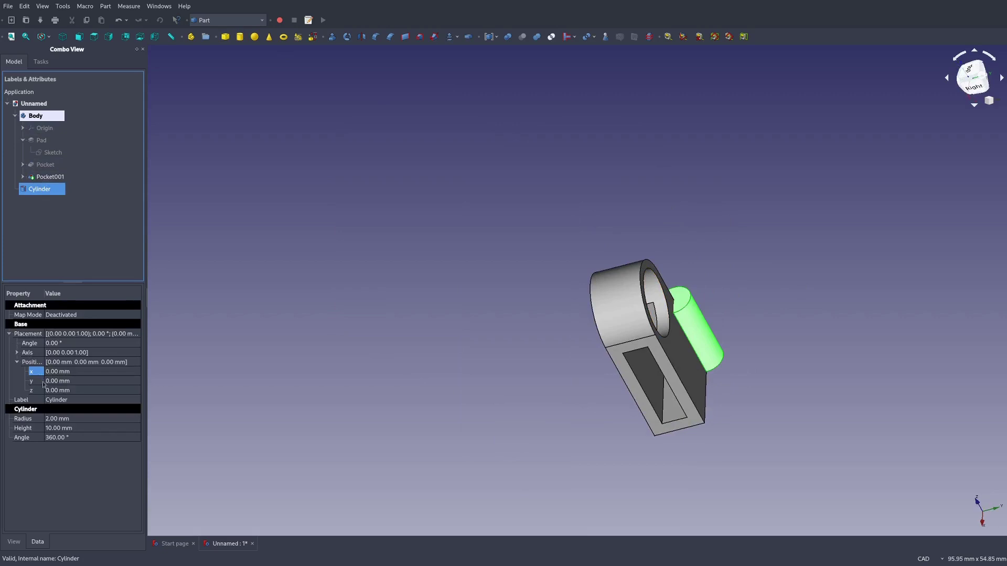
{"action": "left_click", "coordinate": [70, 418]}
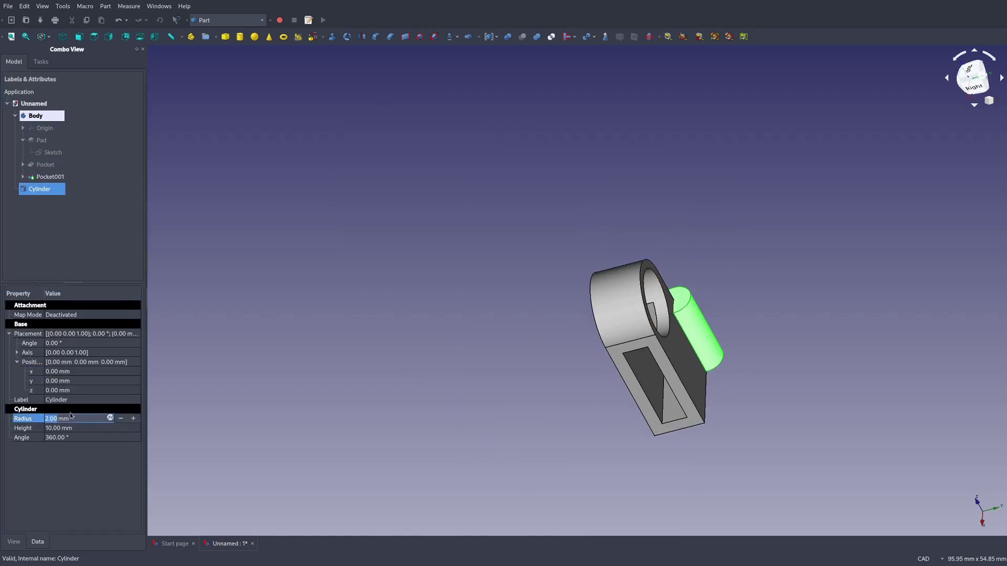
{"action": "type", "text": "4"}
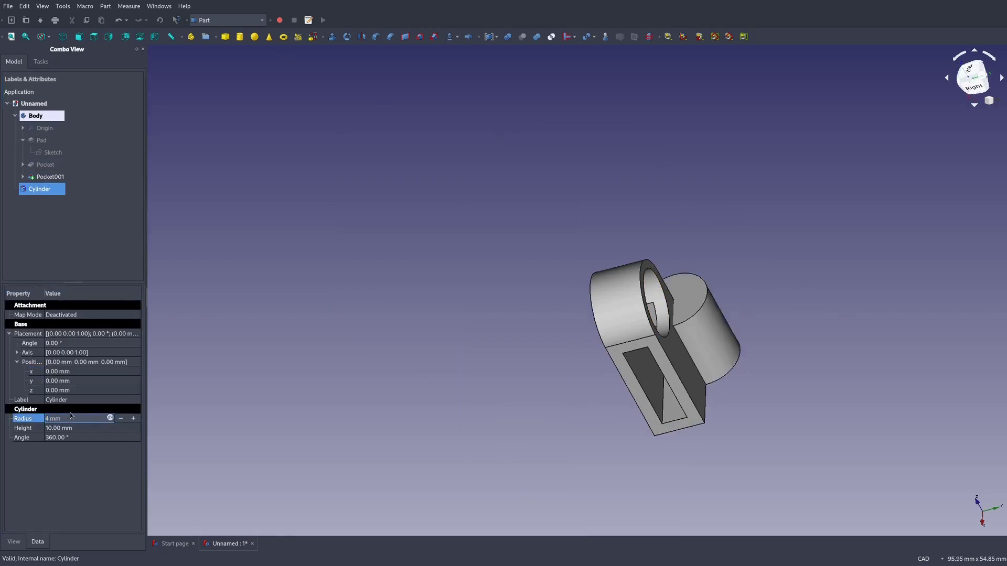
{"action": "key", "text": "Return"}
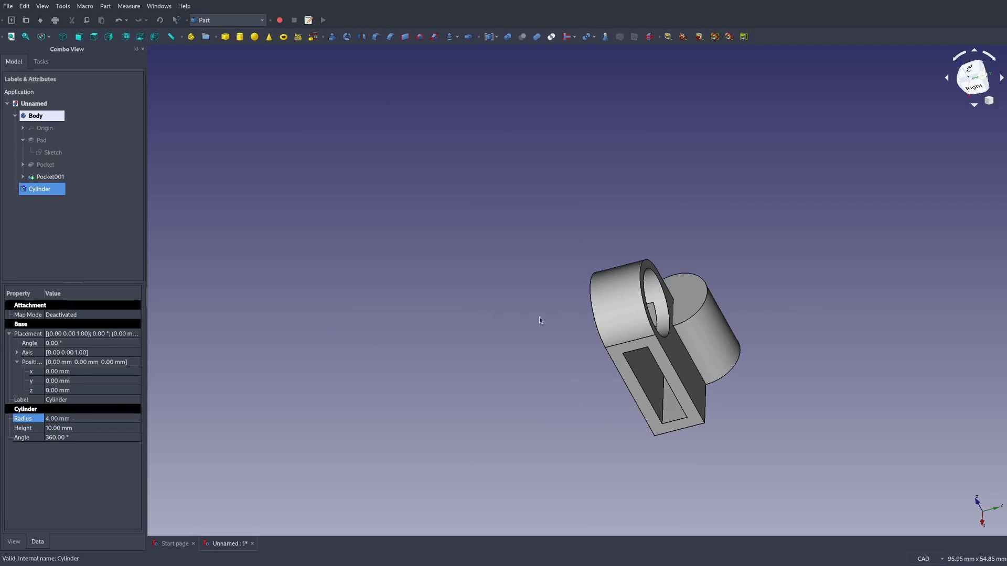
Cut the Cylinder from the Pocket001 solid with a Boolean difference
{"action": "left_click", "coordinate": [41, 177]}
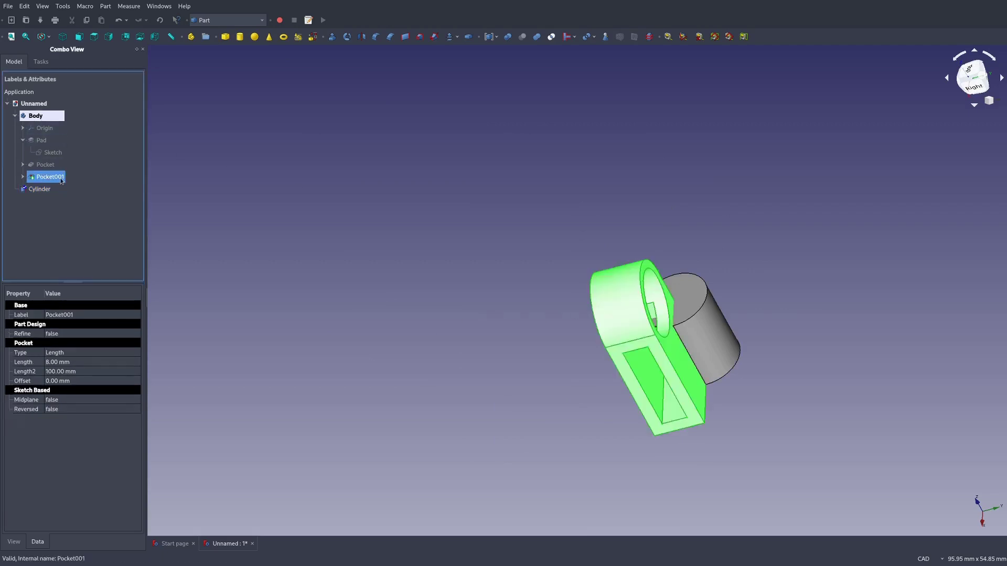
{"action": "left_click", "coordinate": [52, 190], "text": "ctrl"}
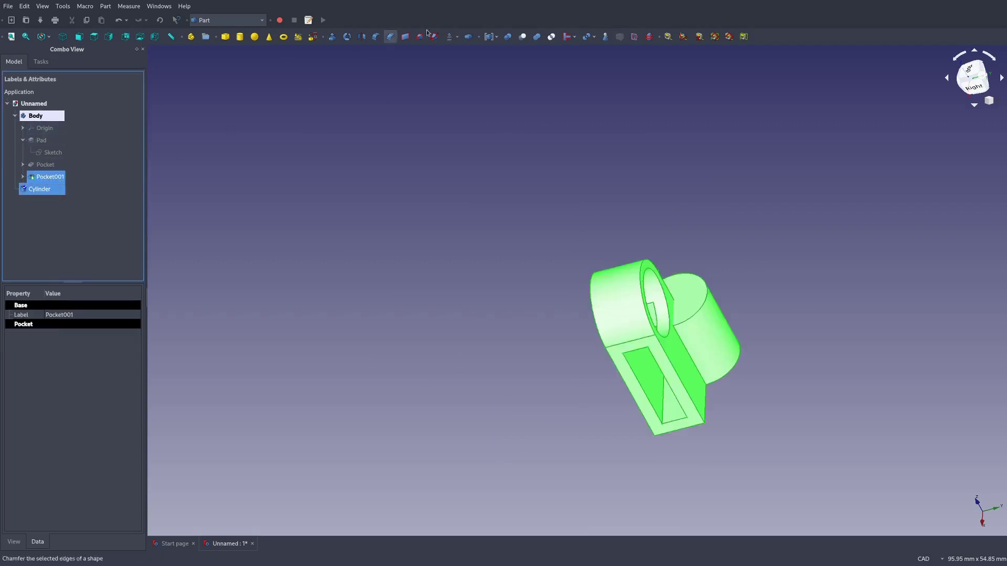
{"action": "left_click", "coordinate": [524, 36]}
Examine the cut part from several angles, focusing on the area inside the round hole
{"action": "scroll", "coordinate": [801, 314], "scroll_direction": "up", "scroll_amount": 2}
{"action": "scroll", "coordinate": [654, 362], "scroll_direction": "up", "scroll_amount": 2}
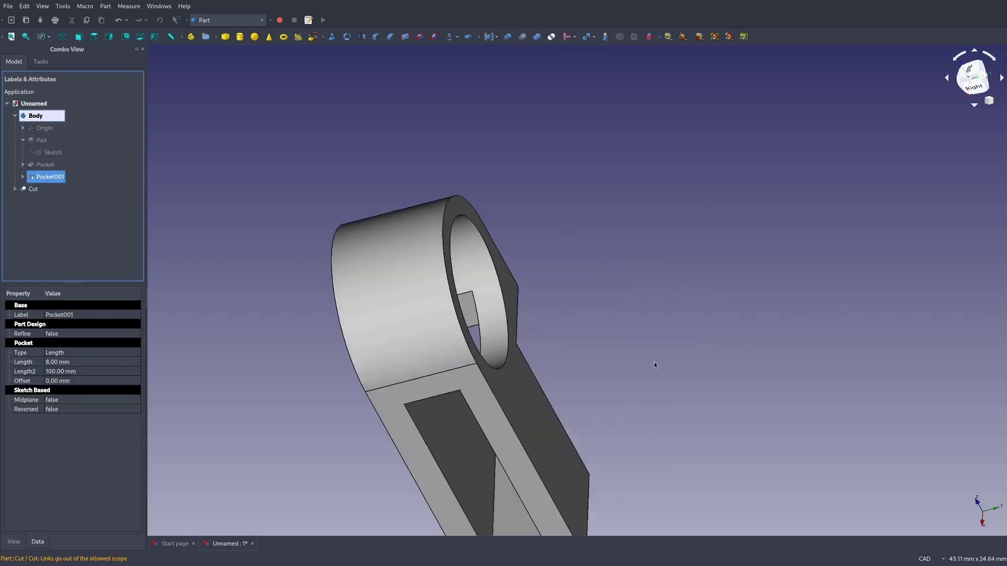
{"action": "scroll", "coordinate": [650, 362], "scroll_direction": "down", "scroll_amount": 3}
{"action": "middle_click_drag", "start_coordinate": [650, 362], "coordinate": [431, 234]}
{"action": "key", "text": "0"}
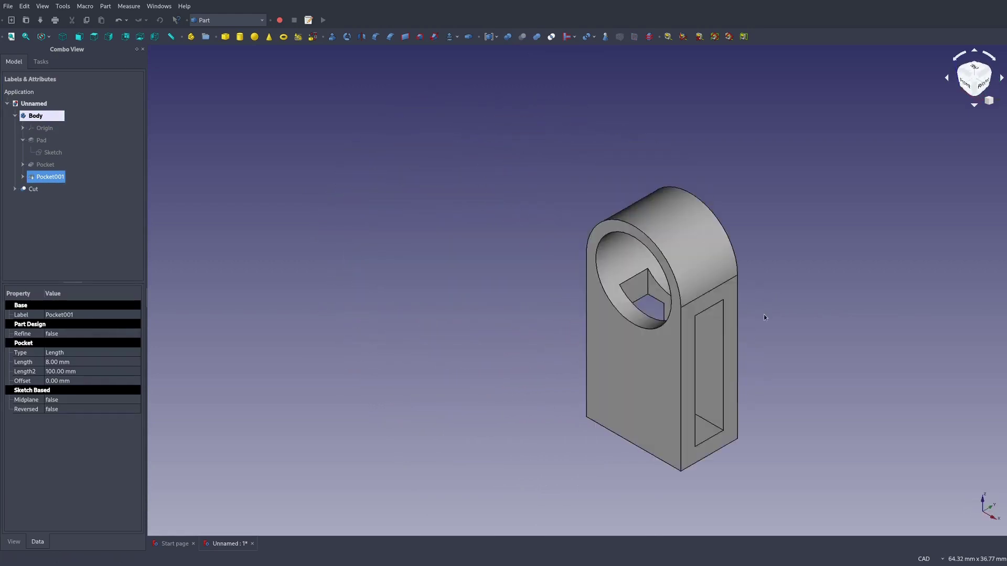
{"action": "middle_click_drag", "start_coordinate": [763, 316], "coordinate": [663, 277]}
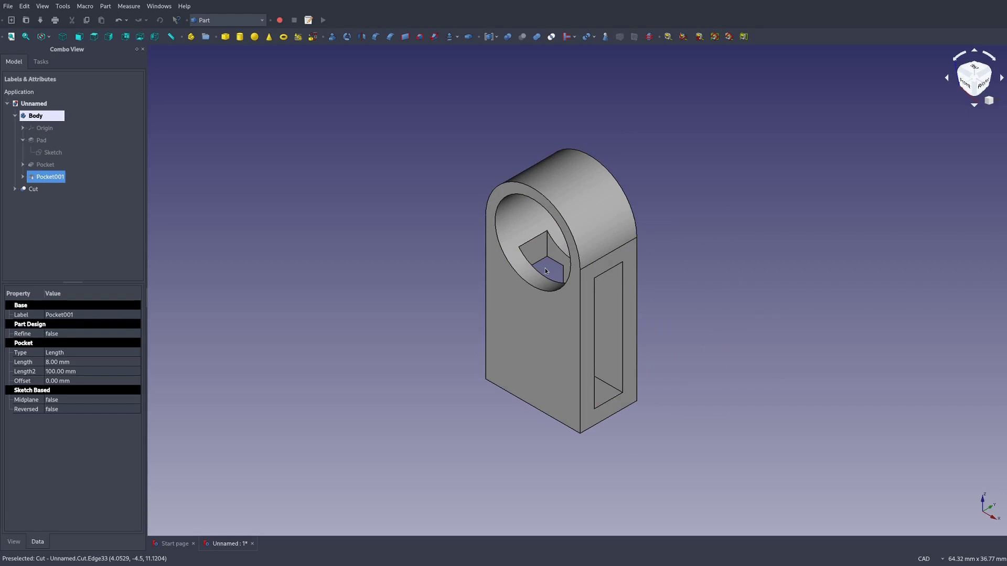
{"action": "scroll", "coordinate": [649, 251], "scroll_direction": "up", "scroll_amount": 5}
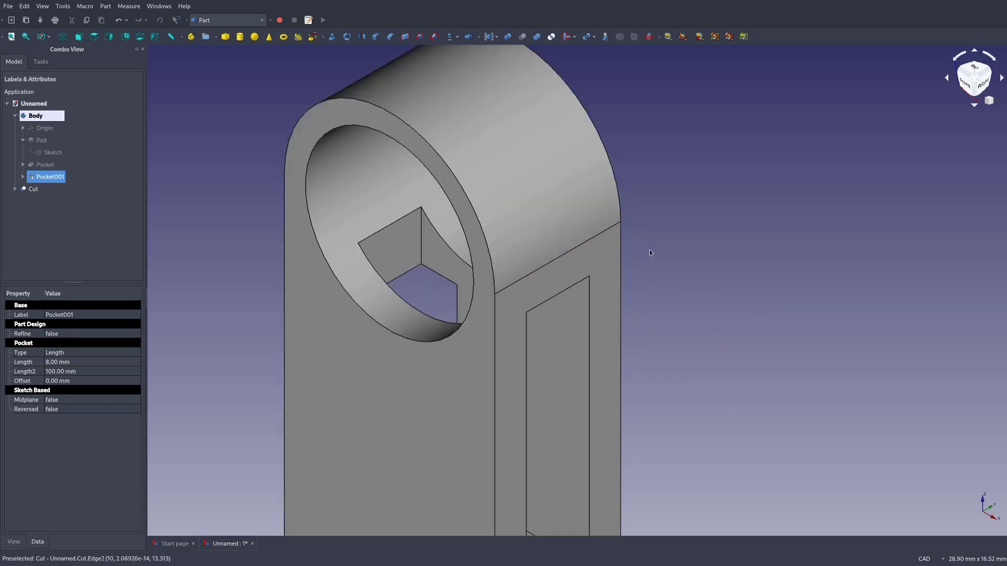
{"action": "scroll", "coordinate": [266, 115], "scroll_direction": "down", "scroll_amount": 2}
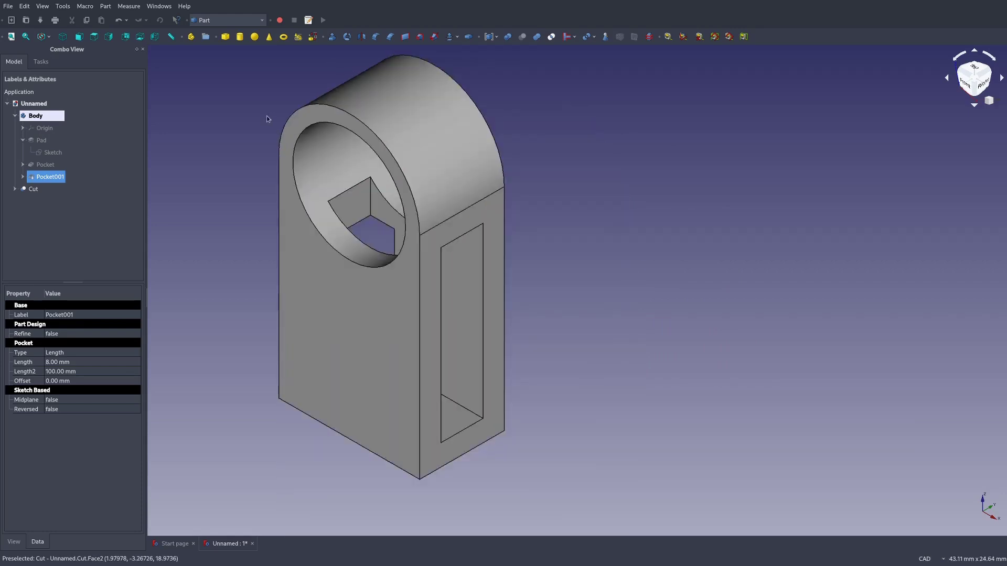
{"action": "scroll", "coordinate": [231, 126], "scroll_direction": "down", "scroll_amount": 3}
{"action": "middle_click_drag", "start_coordinate": [231, 126], "coordinate": [380, 179]}
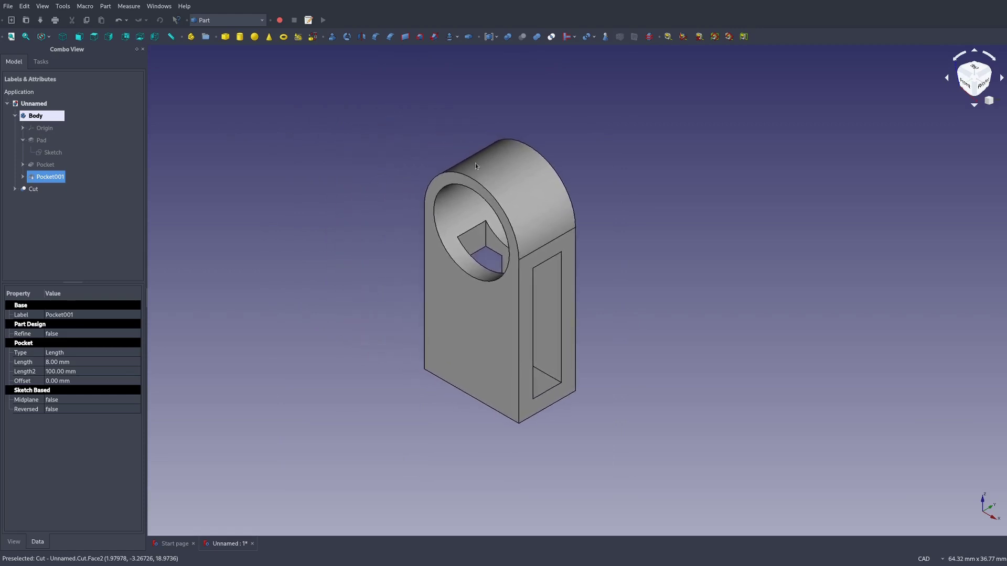